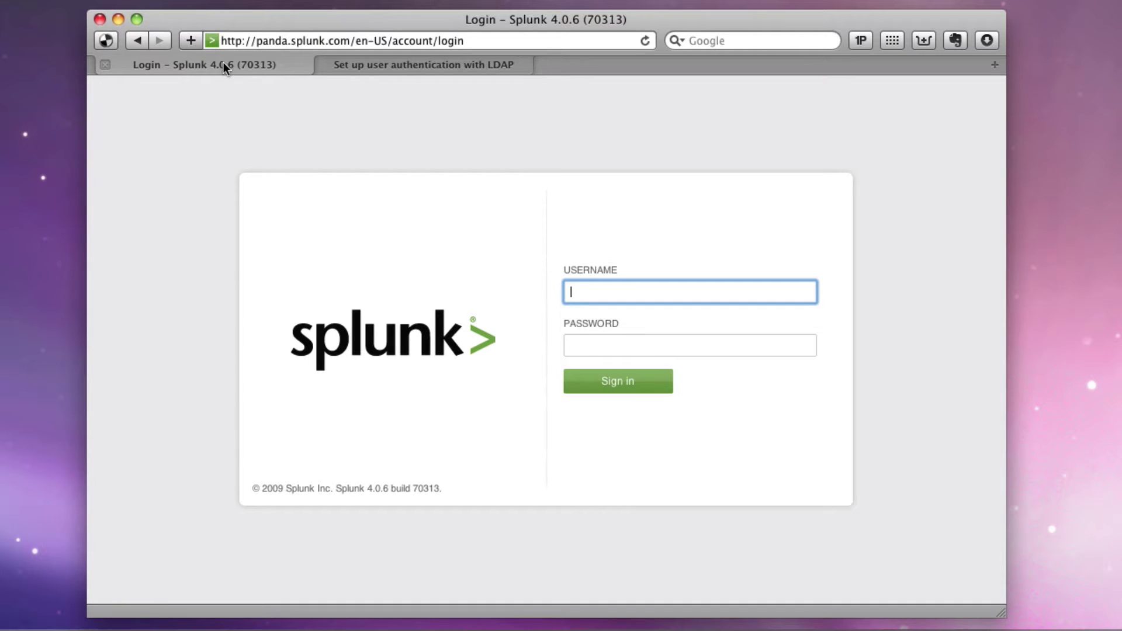
Switch to the 'Login - Splunk 4.0.6' browser tab
{"action": "left_click", "coordinate": [364, 69]}
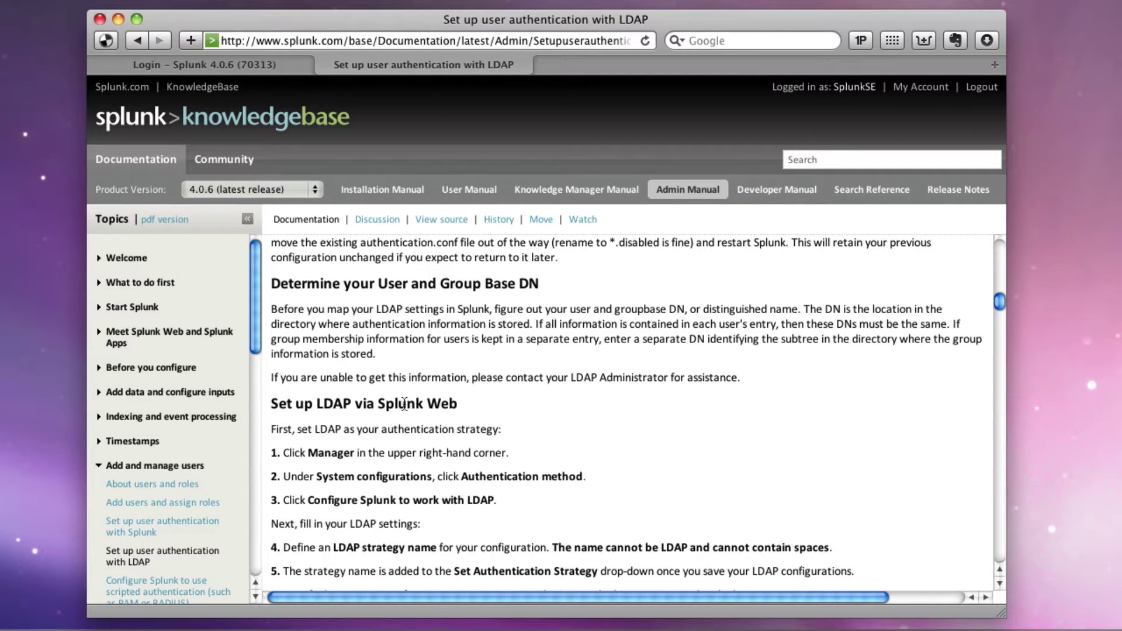
Log in to Splunk Web as admin with the account password
{"action": "left_click", "coordinate": [261, 63]}
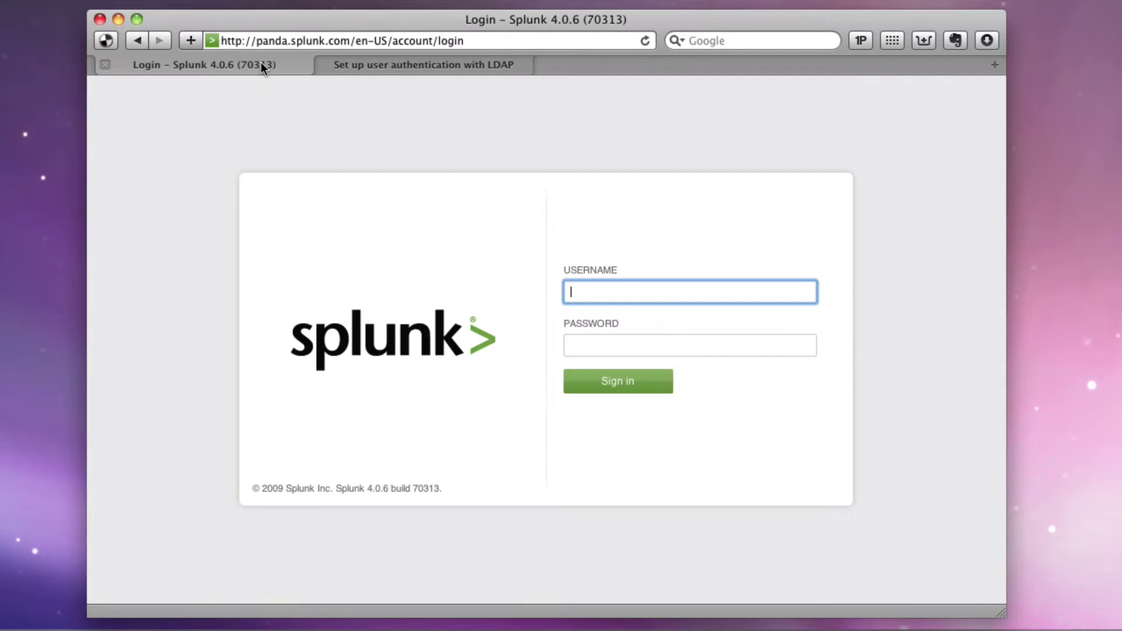
{"action": "type", "text": "admin"}
{"action": "key", "text": "Tab"}
{"action": "type", "text": "********"}
{"action": "key", "text": "Return"}
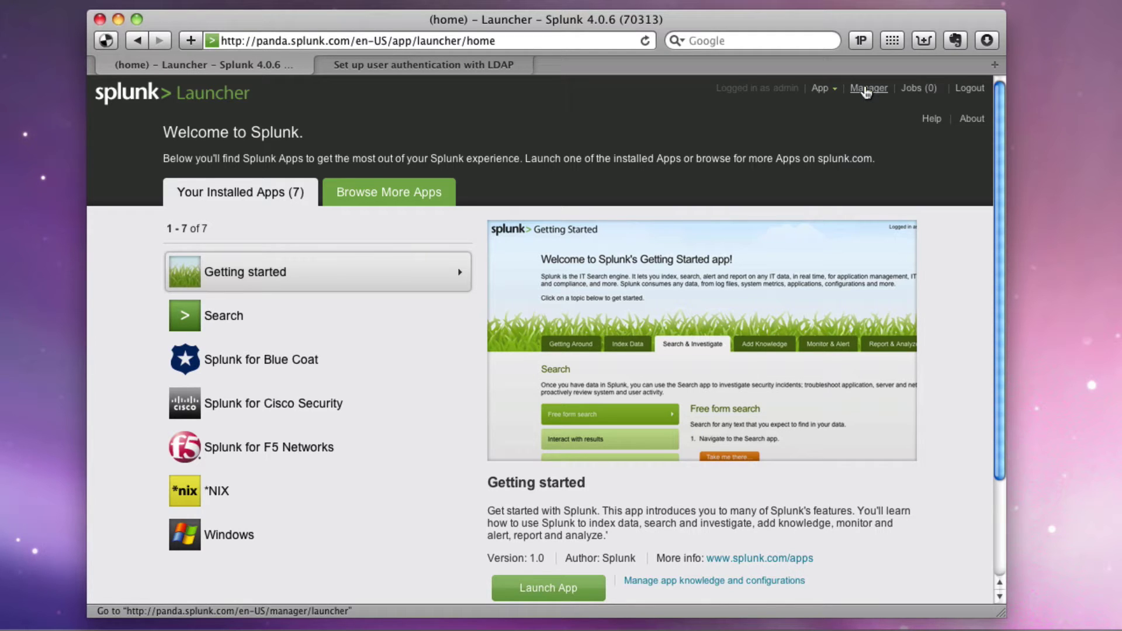
Go to Splunk Manager and open the Authentication method settings
{"action": "left_click", "coordinate": [866, 90]}
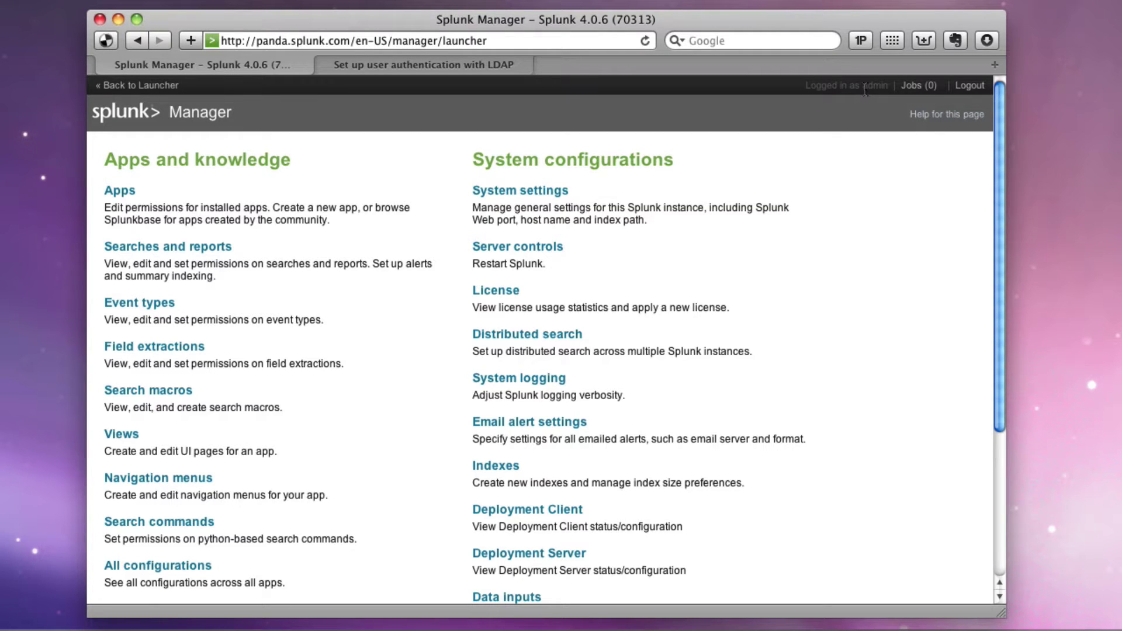
{"action": "scroll", "coordinate": [795, 308], "scroll_direction": "down", "scroll_amount": 5}
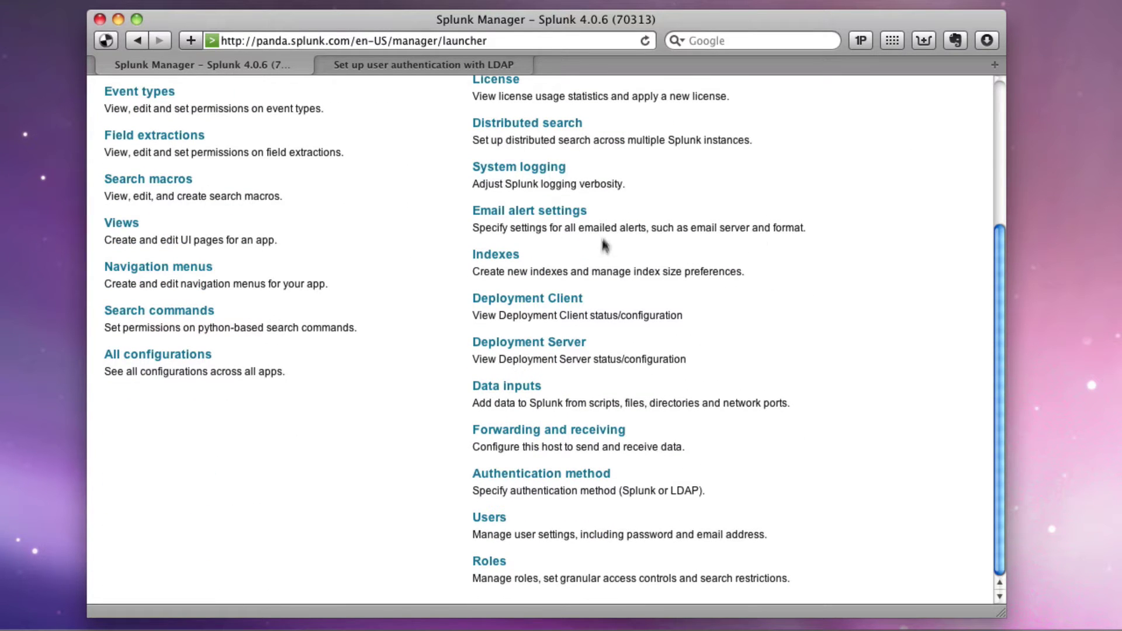
{"action": "left_click", "coordinate": [569, 477]}
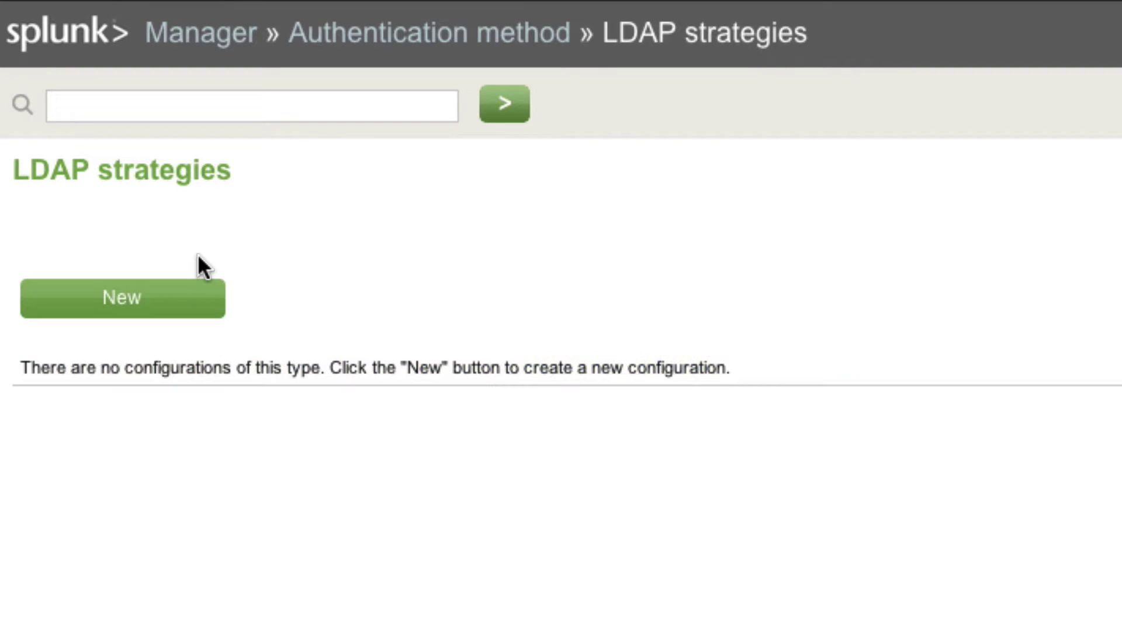
Start a new LDAP strategy named panda with host dc1 and port 389
{"action": "left_click", "coordinate": [171, 295]}
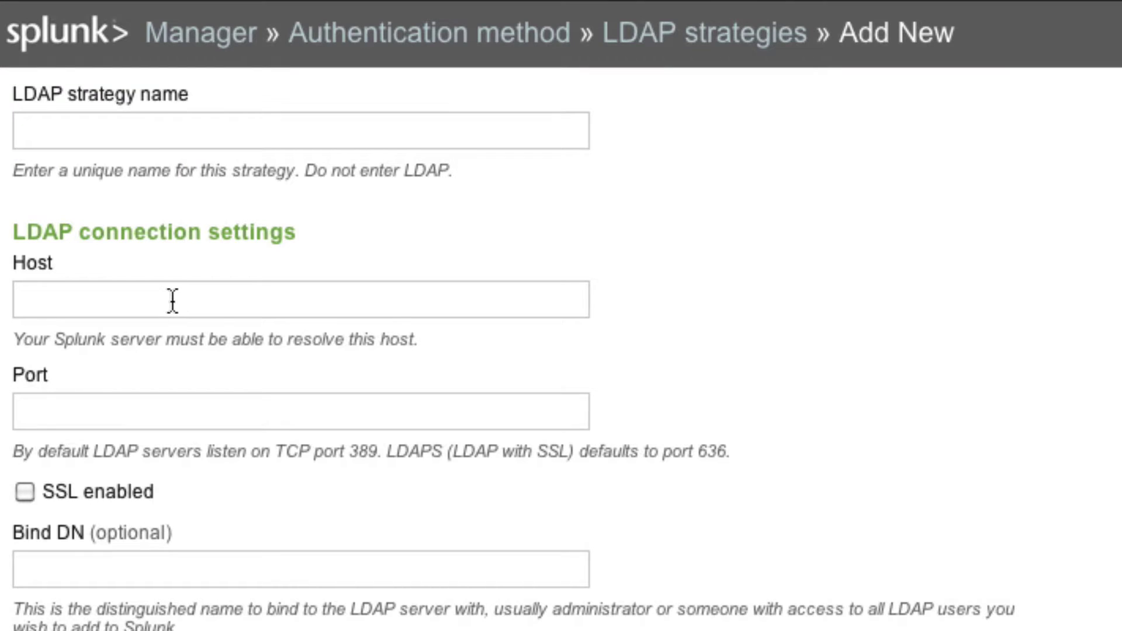
{"action": "left_click", "coordinate": [100, 132]}
{"action": "type", "text": "panda"}
{"action": "left_click", "coordinate": [27, 300]}
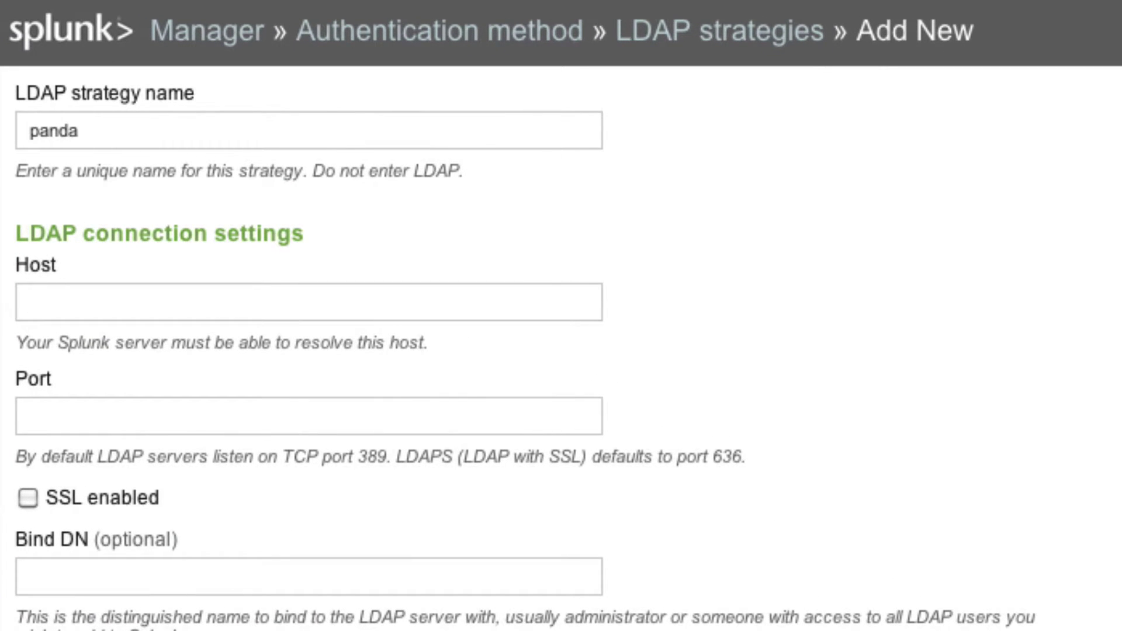
{"action": "type", "text": "dc1"}
{"action": "left_click", "coordinate": [31, 416]}
{"action": "type", "text": "389"}
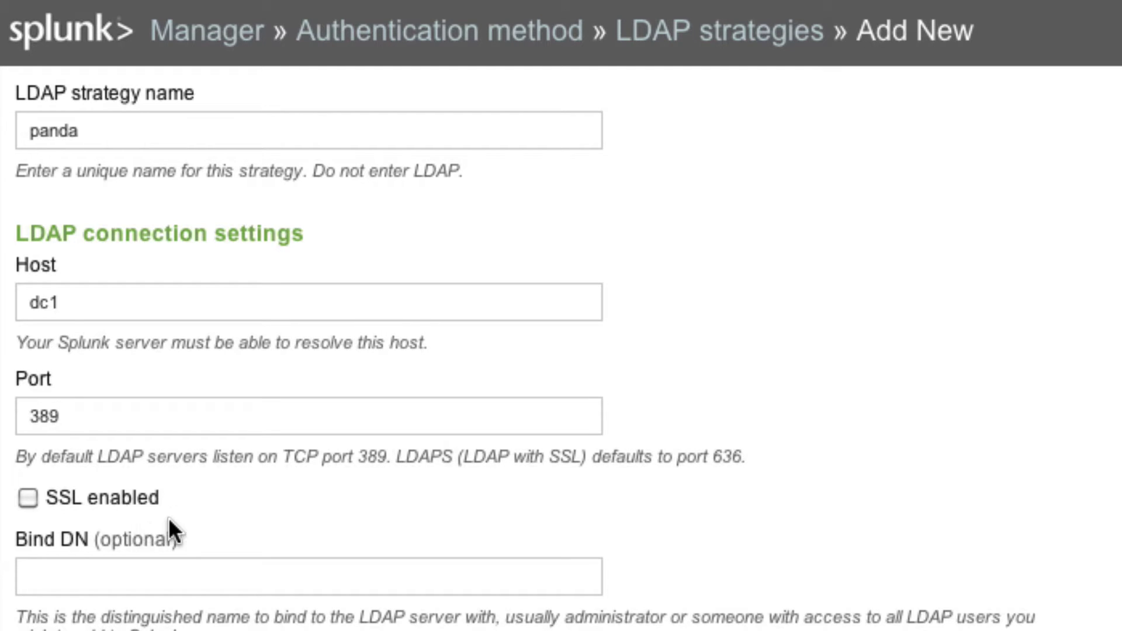
Scroll through the remaining LDAP strategy fields to the group settings, then select Bind DN
{"action": "scroll", "coordinate": [168, 517], "scroll_direction": "down", "scroll_amount": 4}
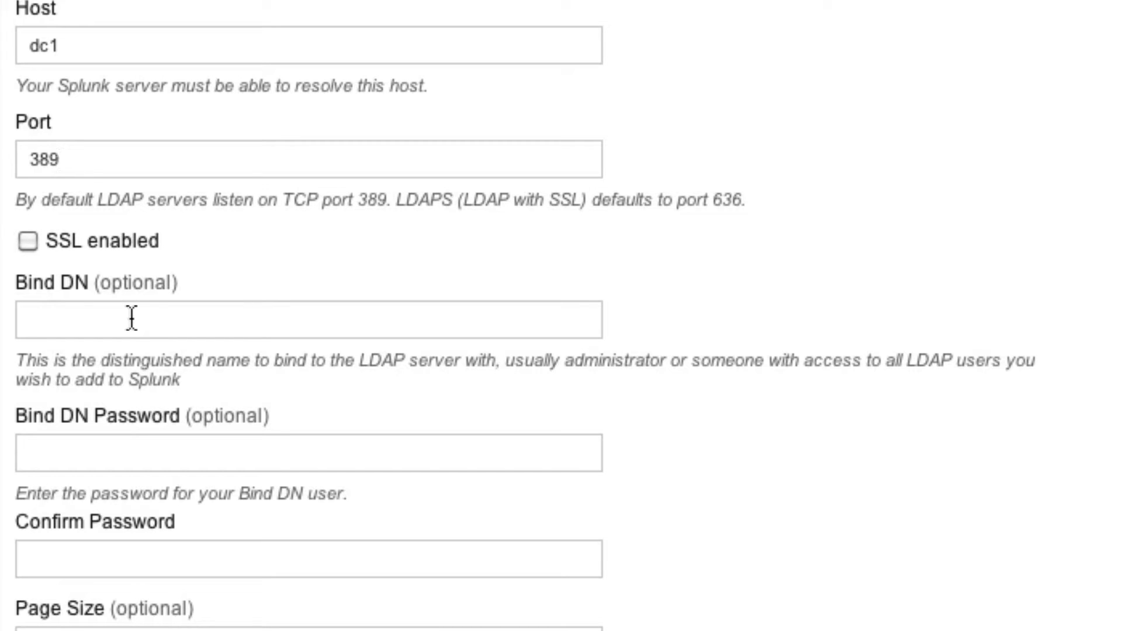
{"action": "scroll", "coordinate": [295, 494], "scroll_direction": "down", "scroll_amount": 9}
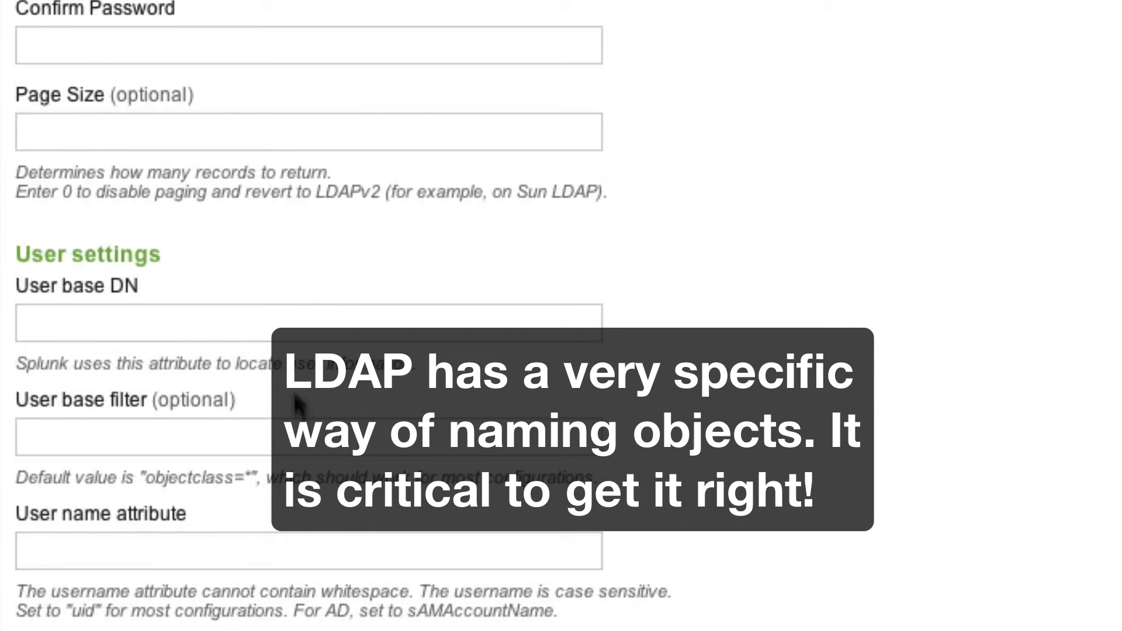
{"action": "scroll", "coordinate": [282, 233], "scroll_direction": "down", "scroll_amount": 9}
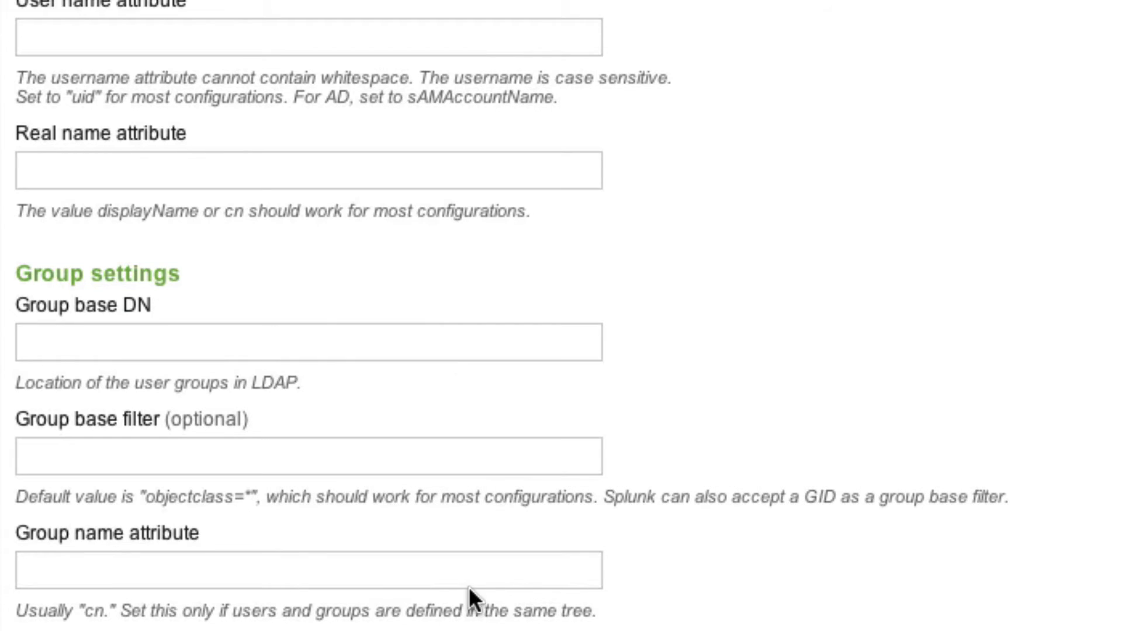
{"action": "scroll", "coordinate": [468, 601], "scroll_direction": "down", "scroll_amount": 6}
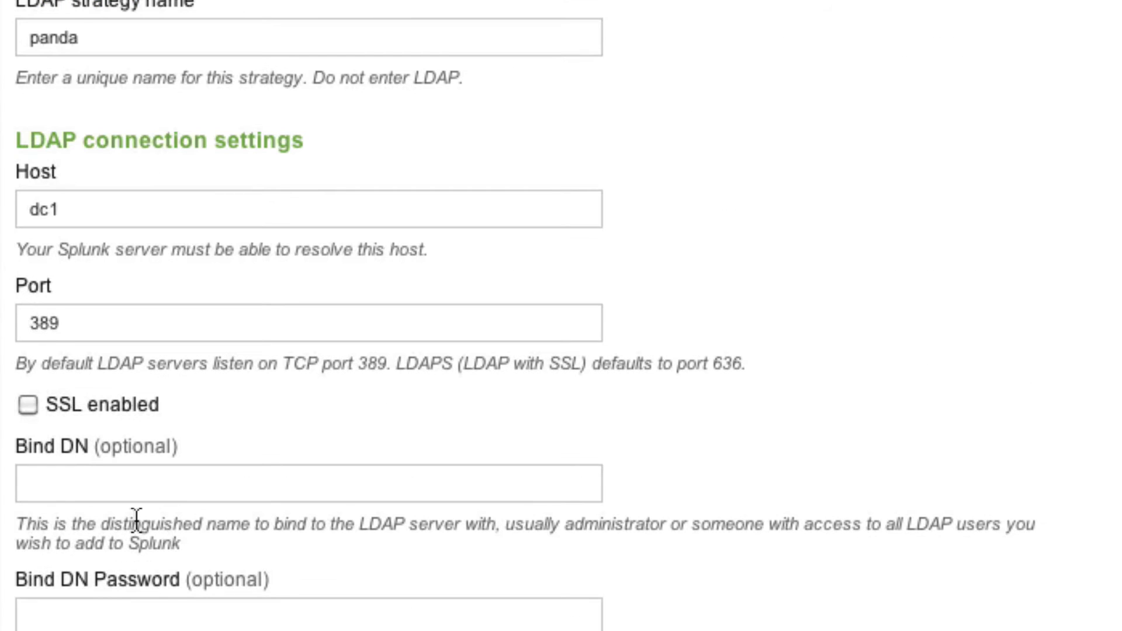
{"action": "left_click", "coordinate": [64, 484]}
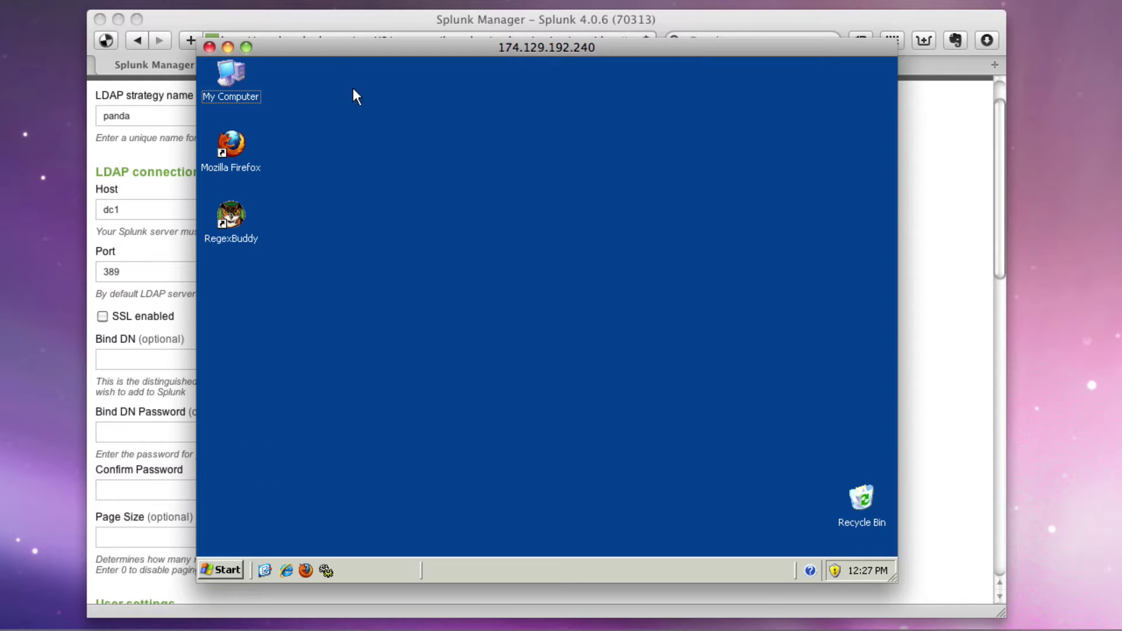
On the remote server, launch Active Directory Users and Computers from the Start menu
{"action": "left_click_drag", "start_coordinate": [363, 48], "coordinate": [440, 44]}
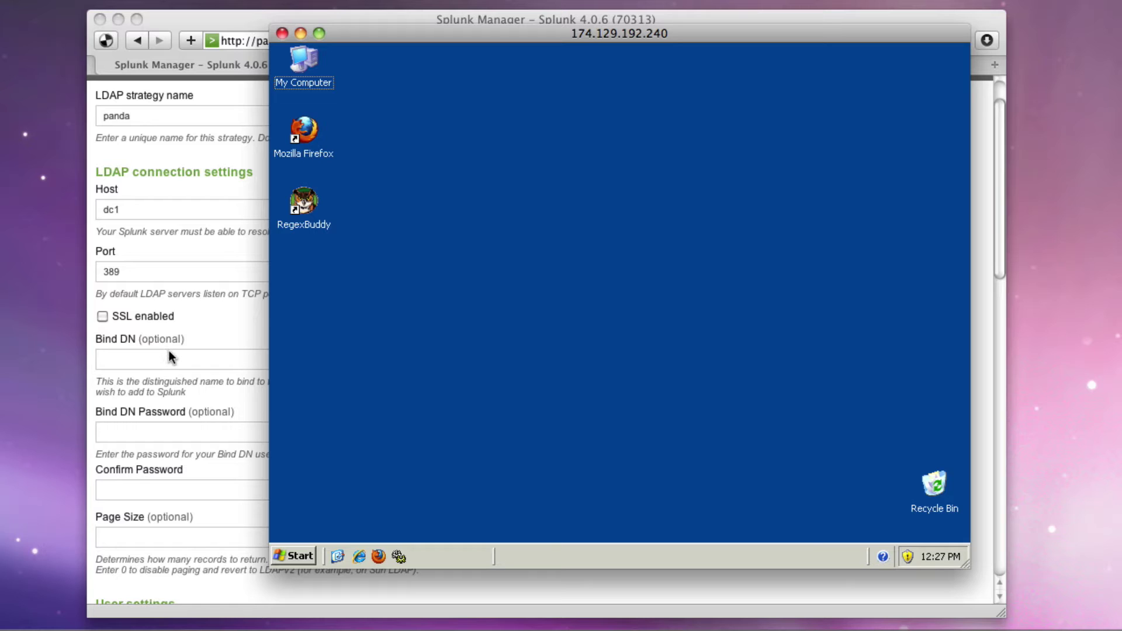
{"action": "left_click", "coordinate": [289, 558]}
{"action": "left_click", "coordinate": [289, 554]}
{"action": "left_click", "coordinate": [289, 554]}
{"action": "left_click", "coordinate": [341, 387]}
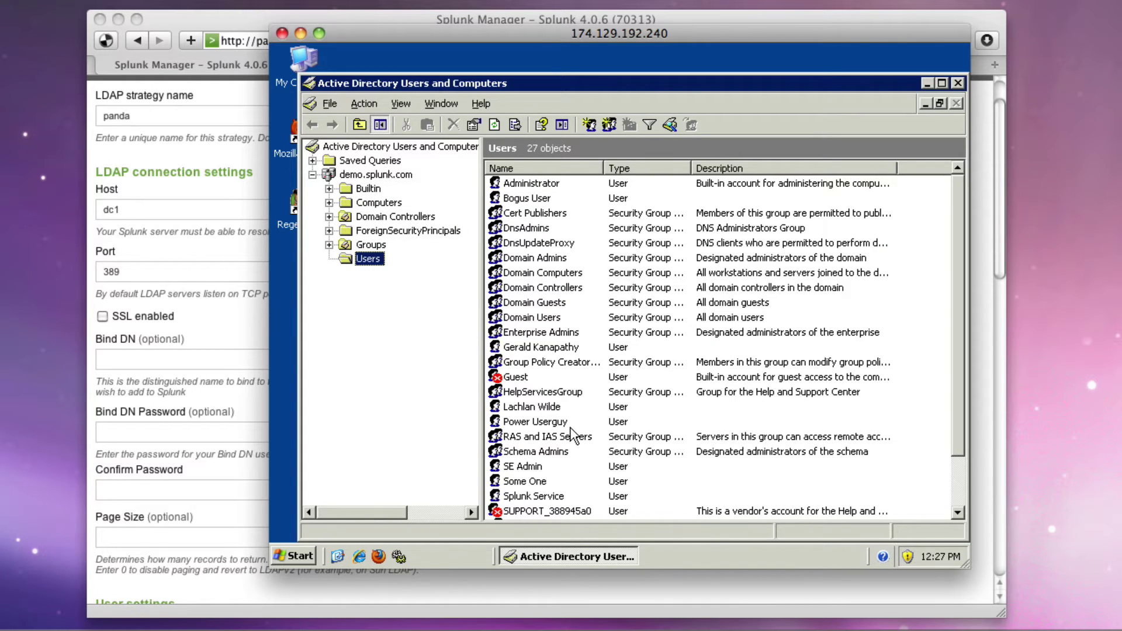
View the last user account's properties without changes, then minimize the console
{"action": "left_click", "coordinate": [536, 483]}
{"action": "scroll", "coordinate": [534, 497], "scroll_direction": "down", "scroll_amount": 2}
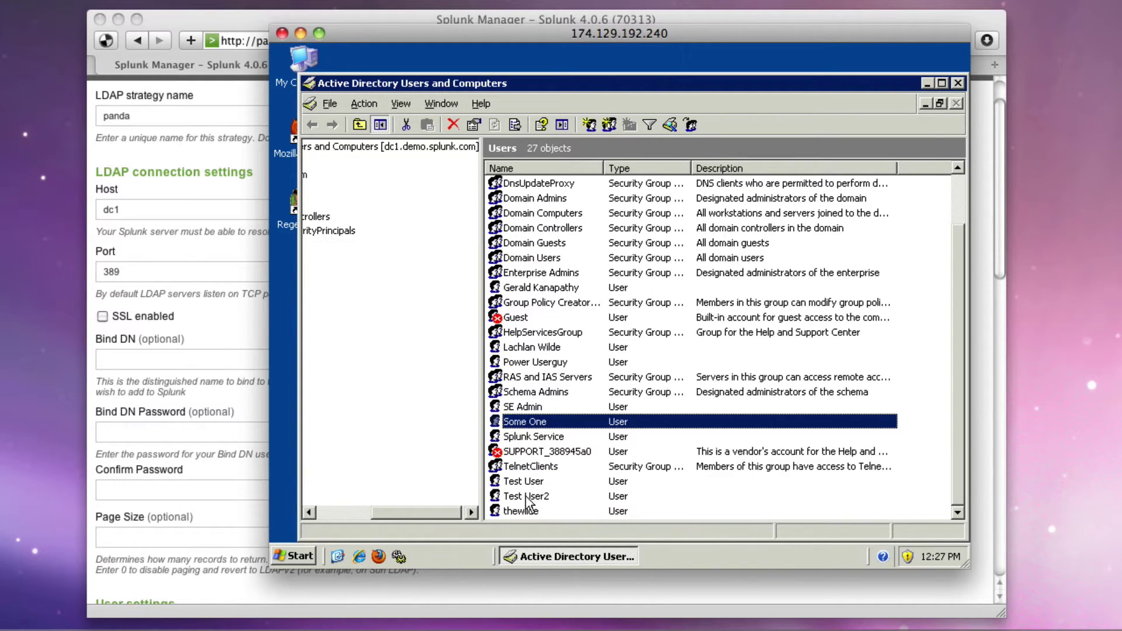
{"action": "left_click", "coordinate": [521, 512]}
{"action": "right_click", "coordinate": [521, 512]}
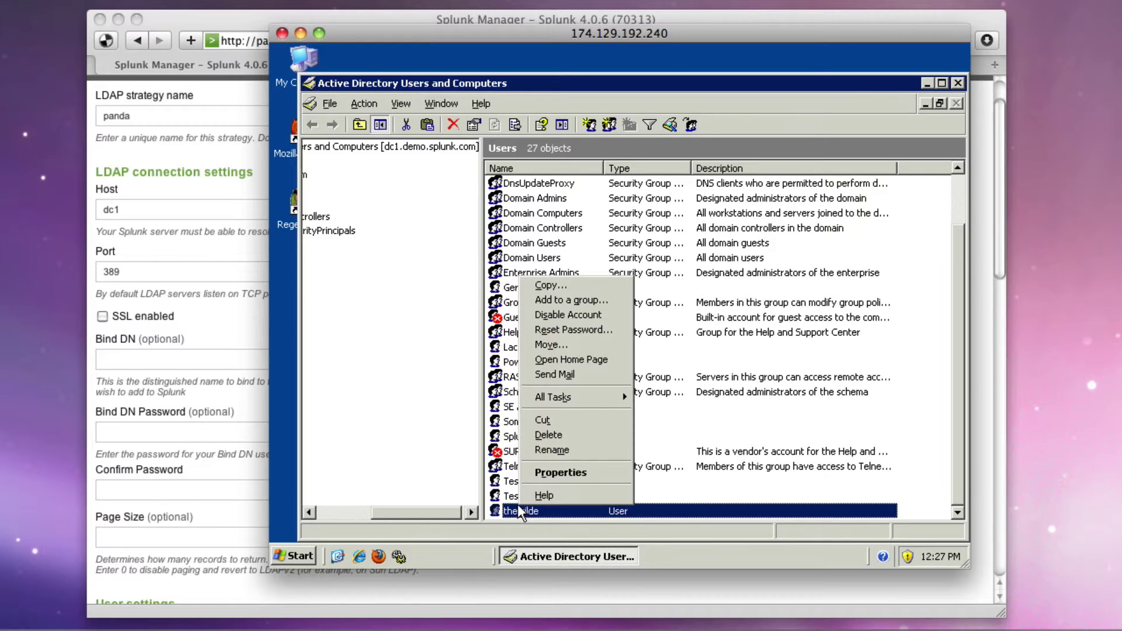
{"action": "left_click", "coordinate": [561, 473]}
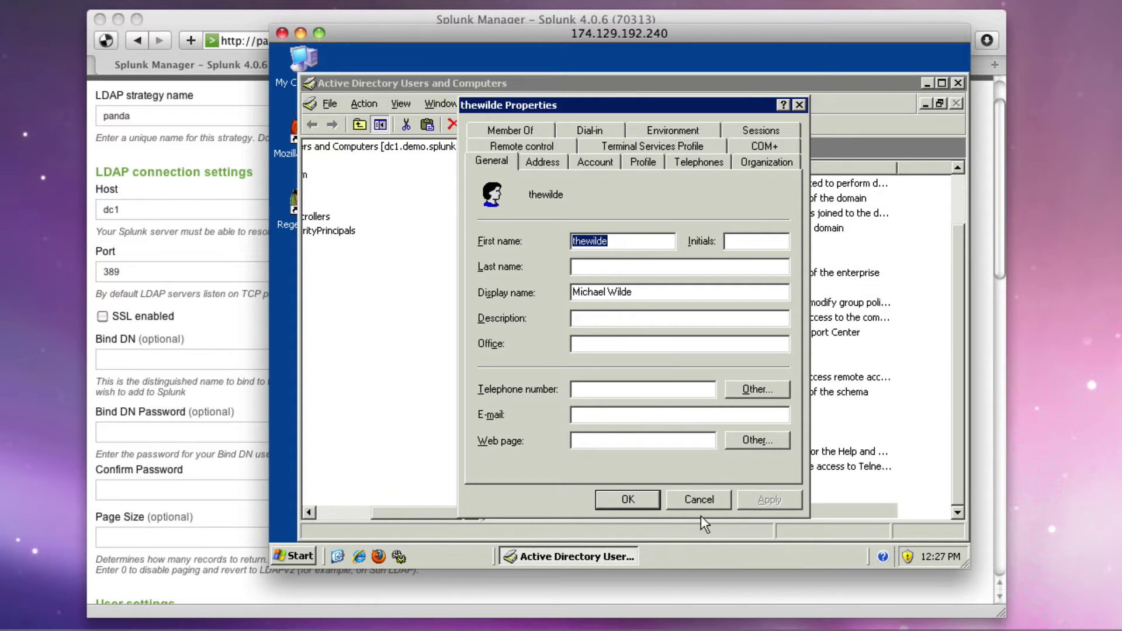
{"action": "left_click", "coordinate": [700, 499]}
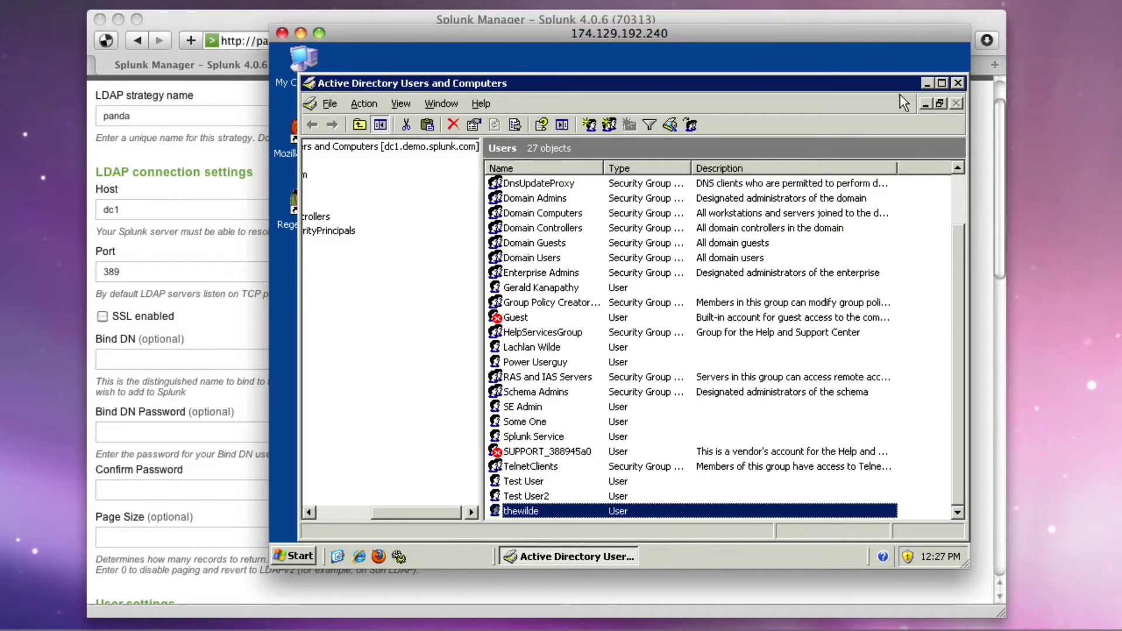
{"action": "left_click", "coordinate": [926, 82]}
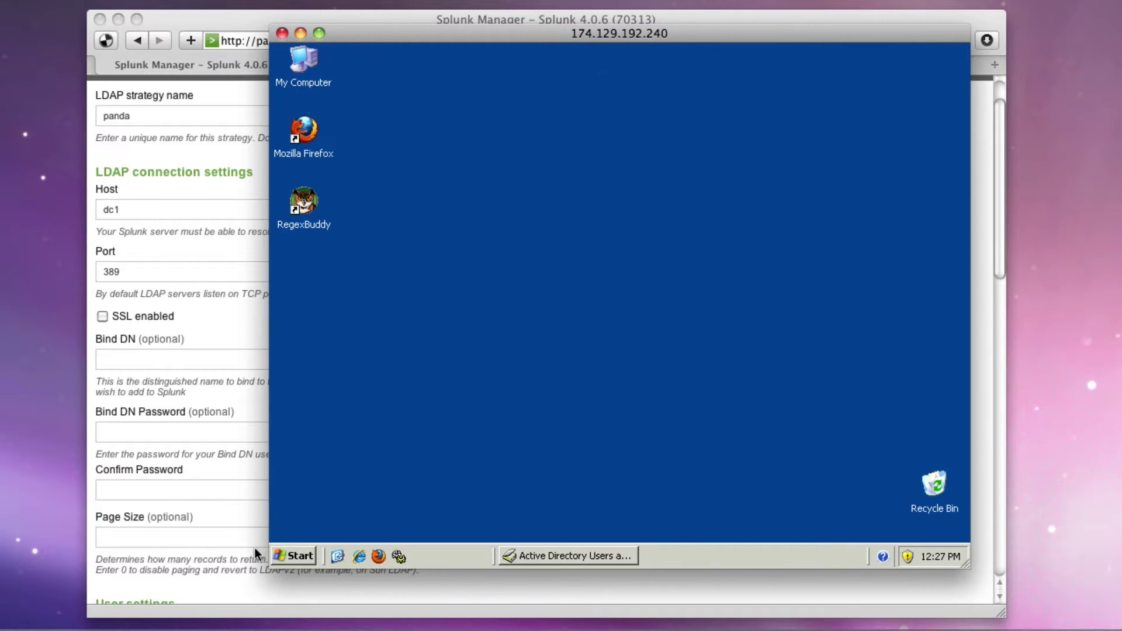
{"action": "left_click", "coordinate": [301, 557]}
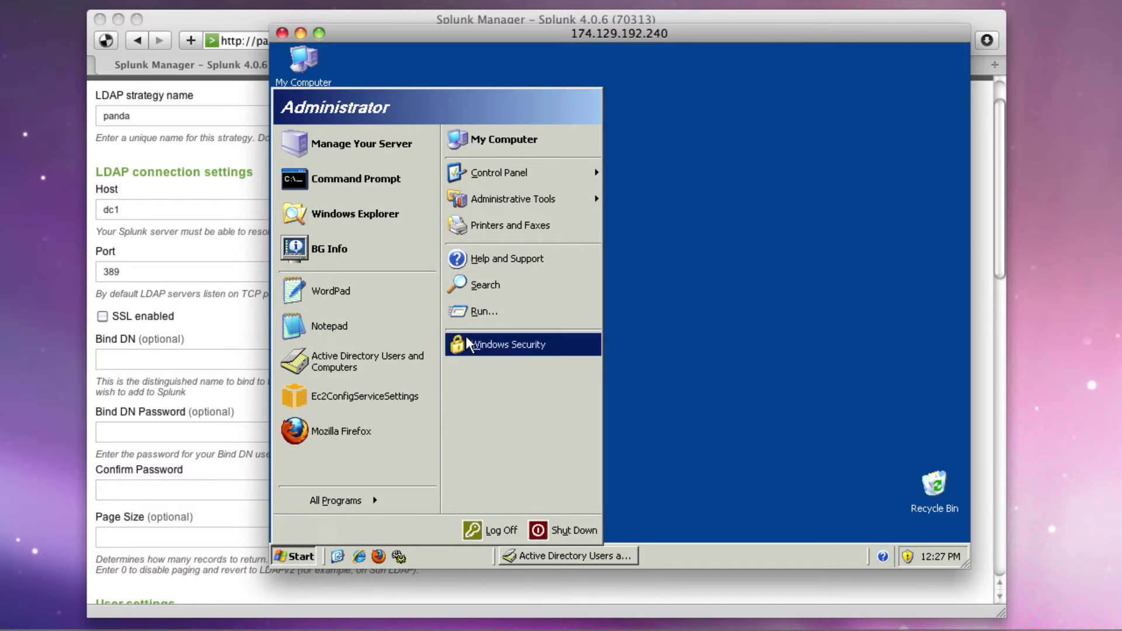
Launch the LDP tool with 'ldp' and look over its Browse menu
{"action": "left_click", "coordinate": [475, 312]}
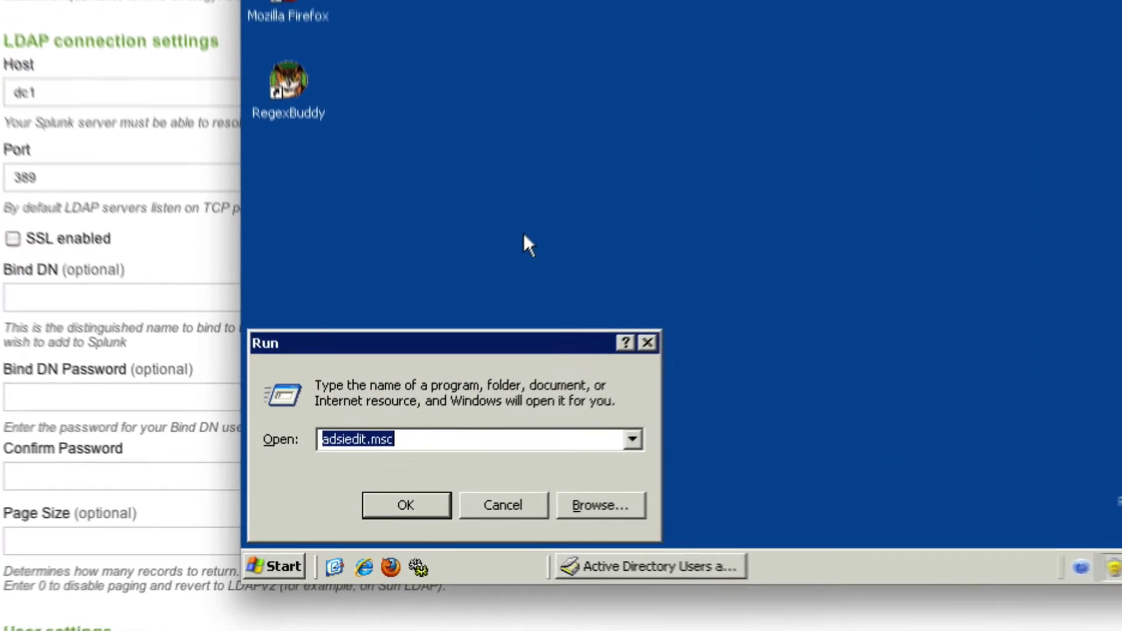
{"action": "type", "text": "ldp"}
{"action": "key", "text": "Return"}
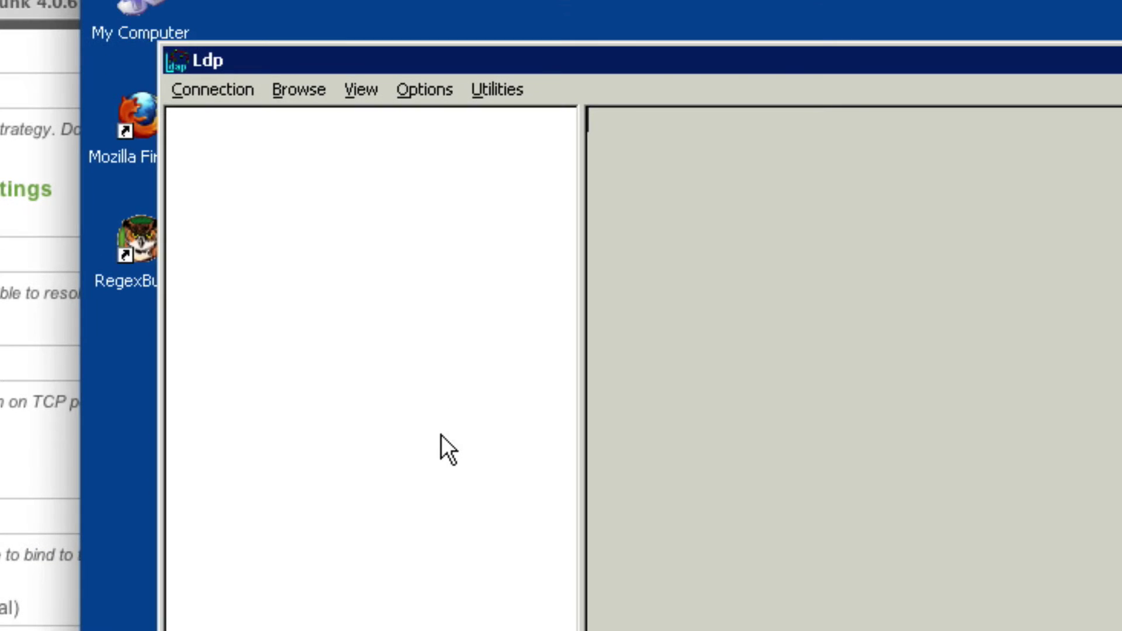
{"action": "left_click", "coordinate": [286, 87]}
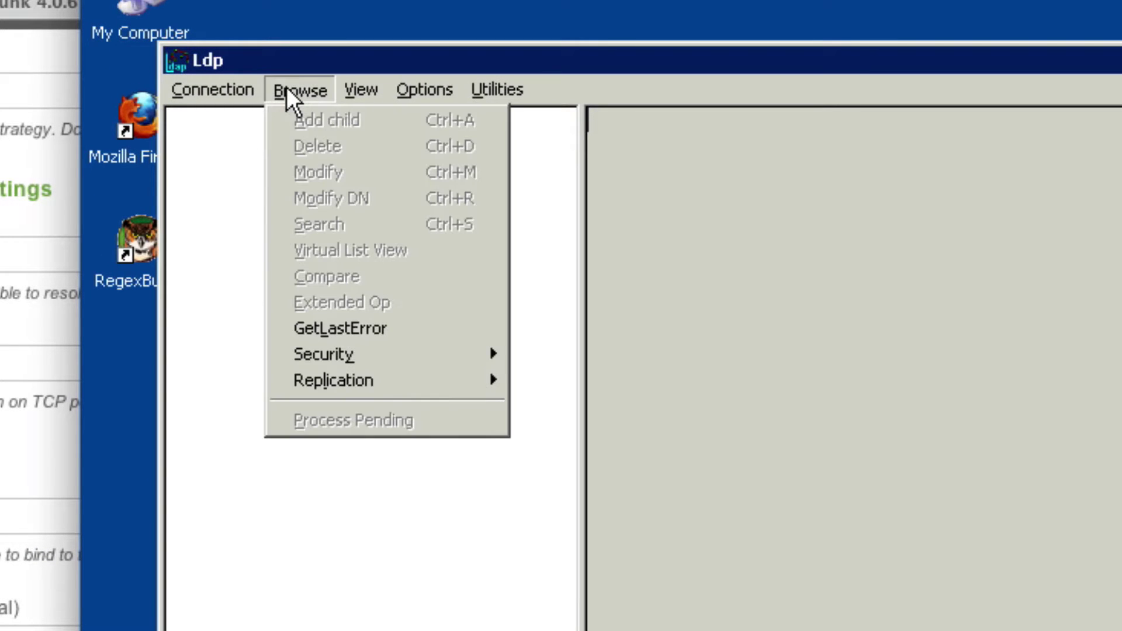
{"action": "left_click", "coordinate": [232, 82]}
Bind LDP to dc1.demo.splunk.com as a user with that user's password
{"action": "left_click", "coordinate": [233, 86]}
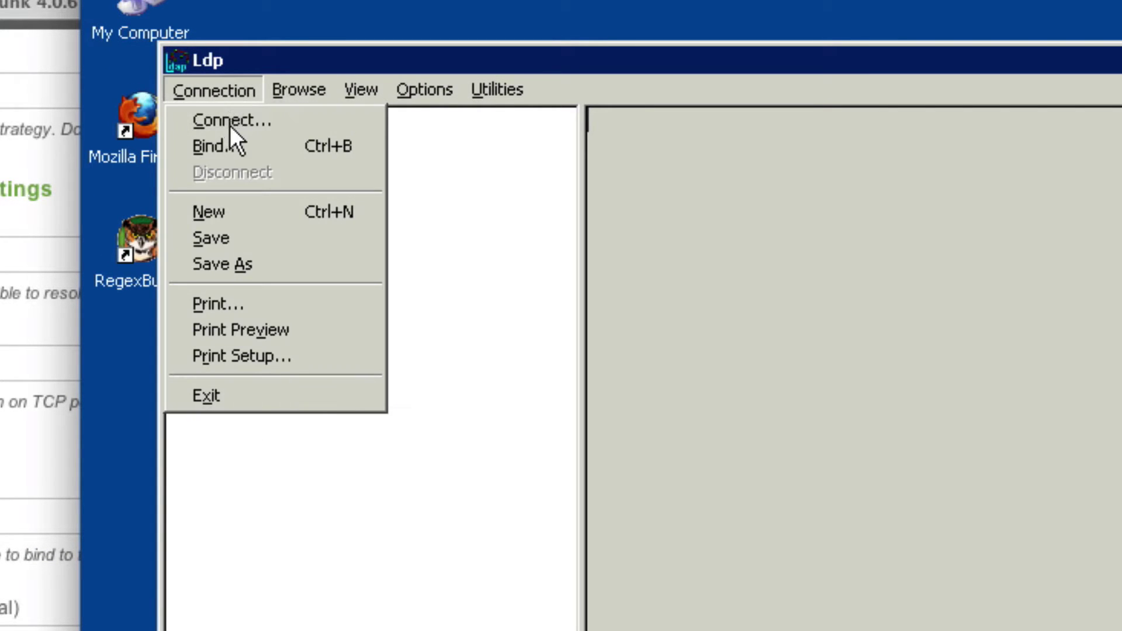
{"action": "left_click", "coordinate": [236, 144]}
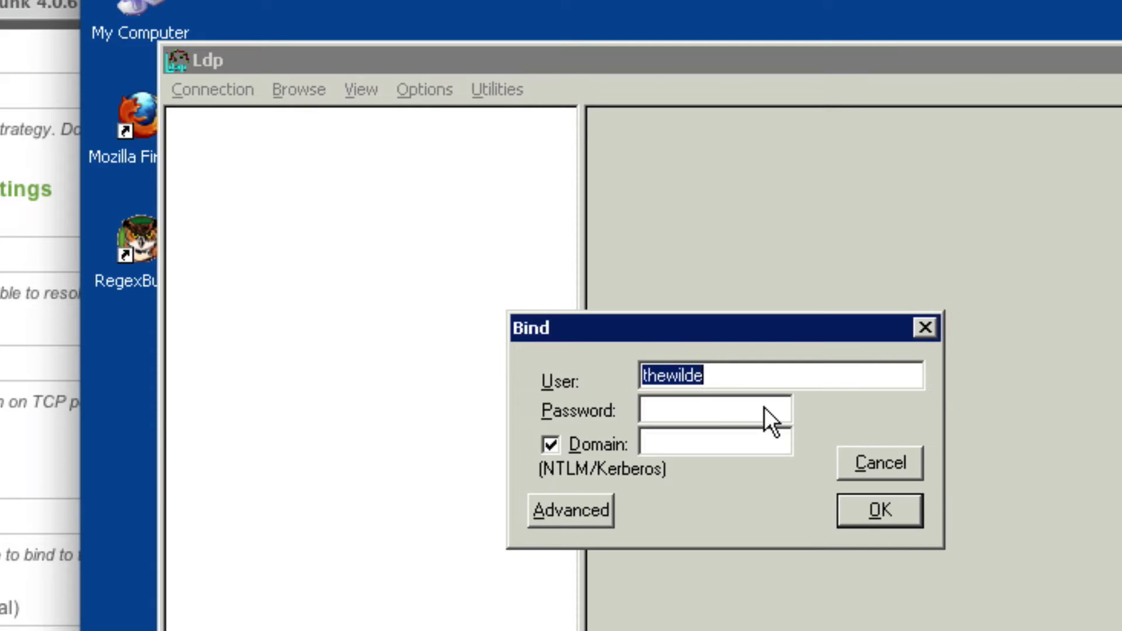
{"action": "left_click", "coordinate": [743, 414]}
{"action": "type", "text": "*********"}
{"action": "left_click", "coordinate": [914, 514]}
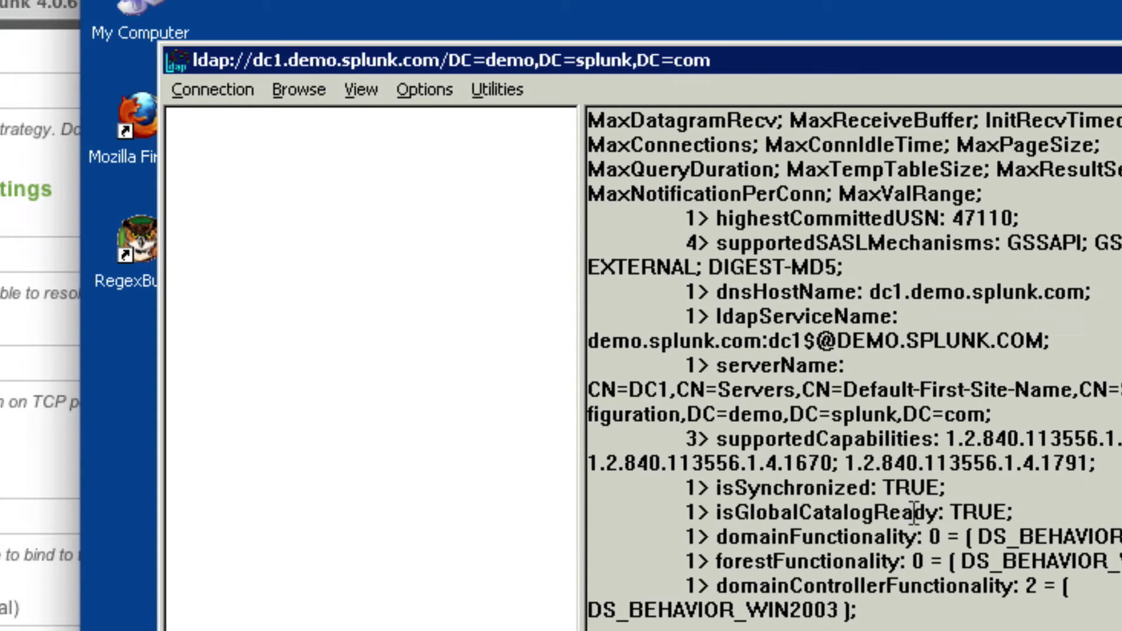
{"action": "left_click", "coordinate": [311, 90]}
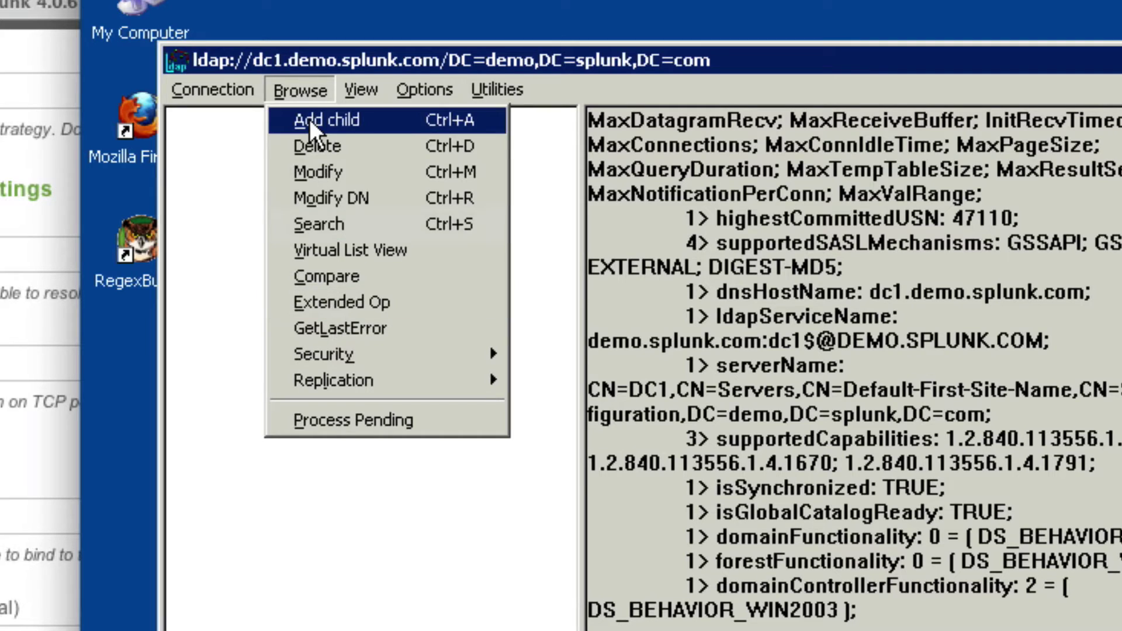
Load LDP's tree view with base DN DC=demo,DC=splunk,DC=com
{"action": "mouse_move", "coordinate": [363, 89]}
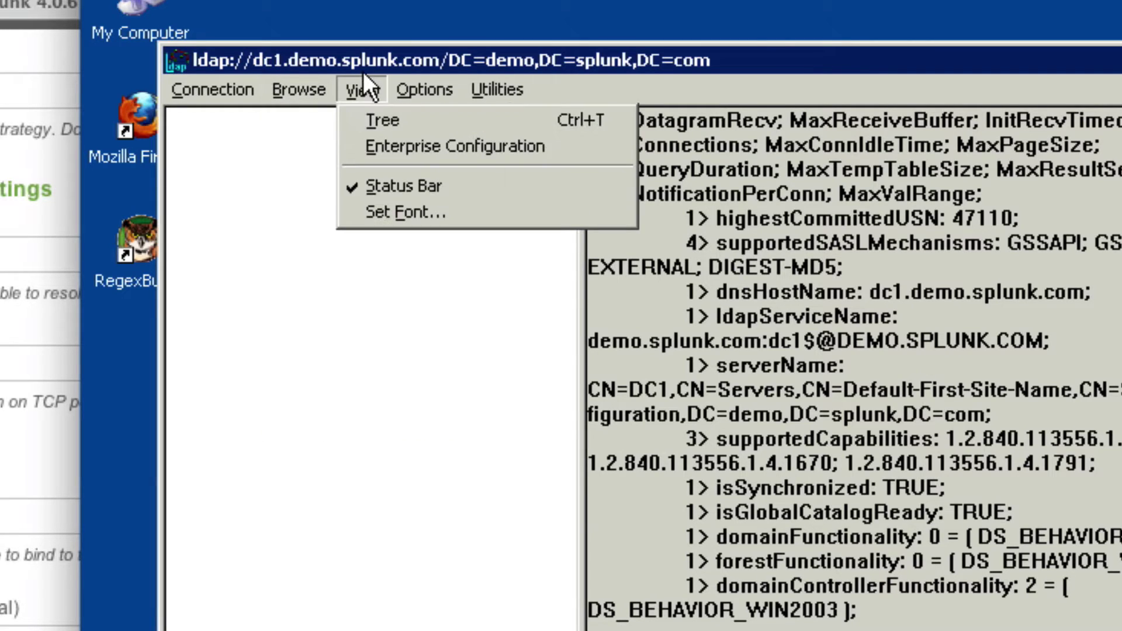
{"action": "left_click", "coordinate": [385, 123]}
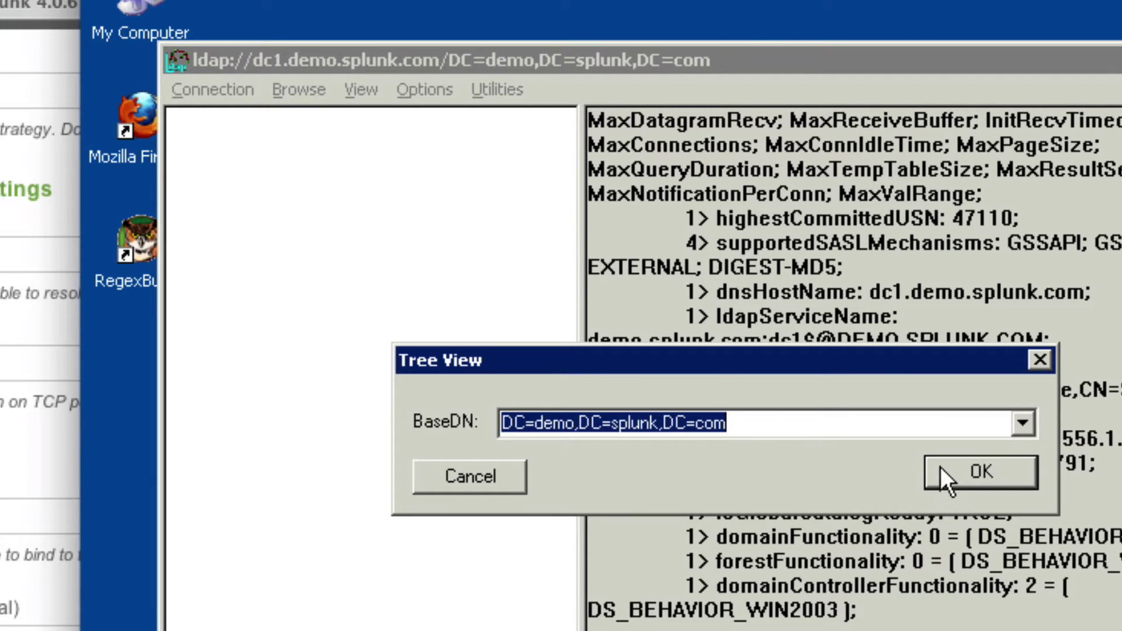
{"action": "left_click", "coordinate": [1021, 425]}
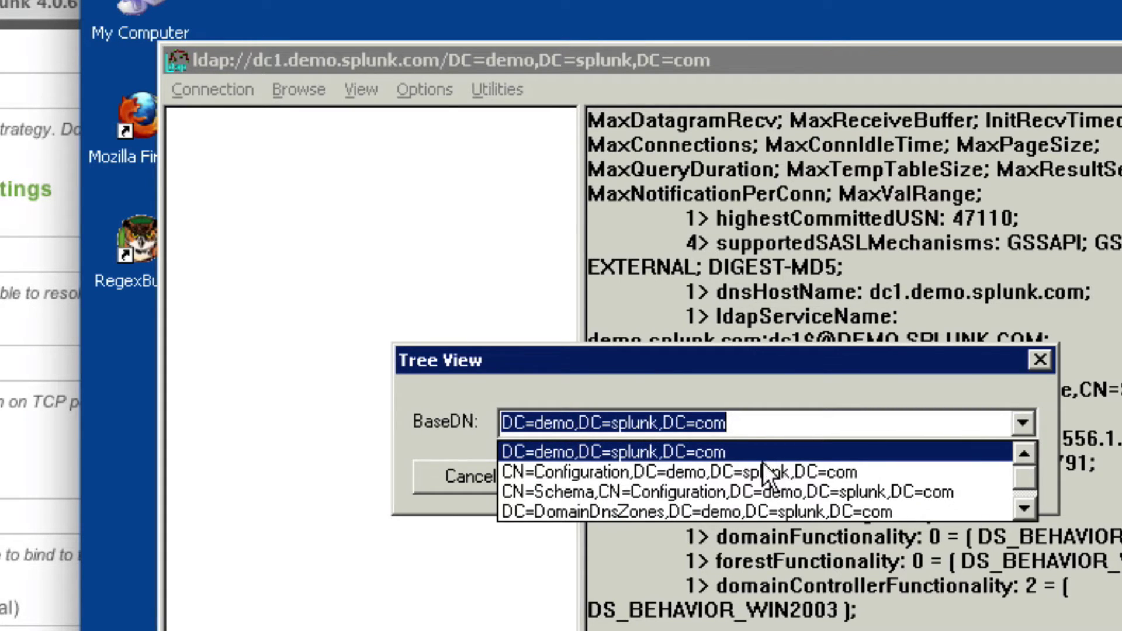
{"action": "left_click", "coordinate": [604, 447]}
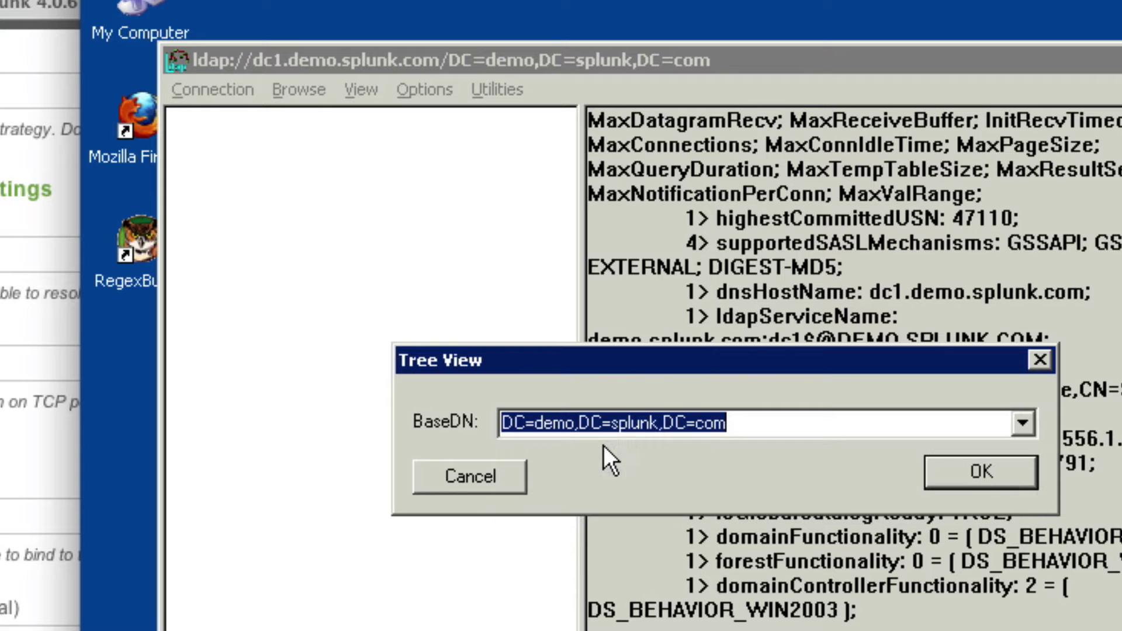
{"action": "left_click", "coordinate": [1002, 475]}
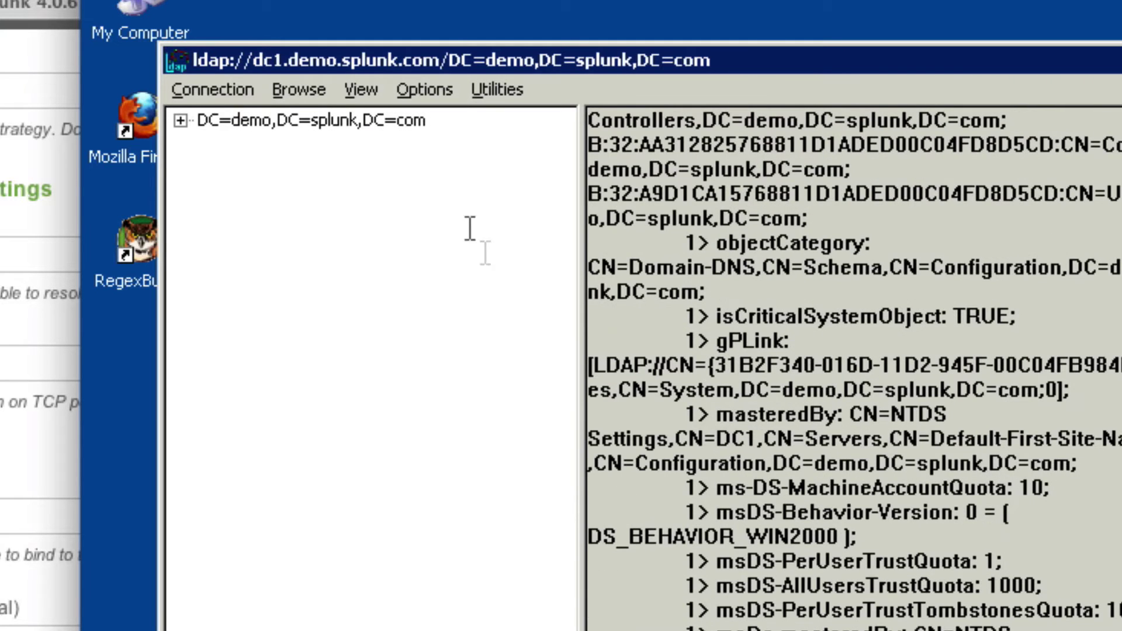
Expand the root, CN=Infrastructure and CN=Users entries to list the user accounts
{"action": "left_click", "coordinate": [175, 116]}
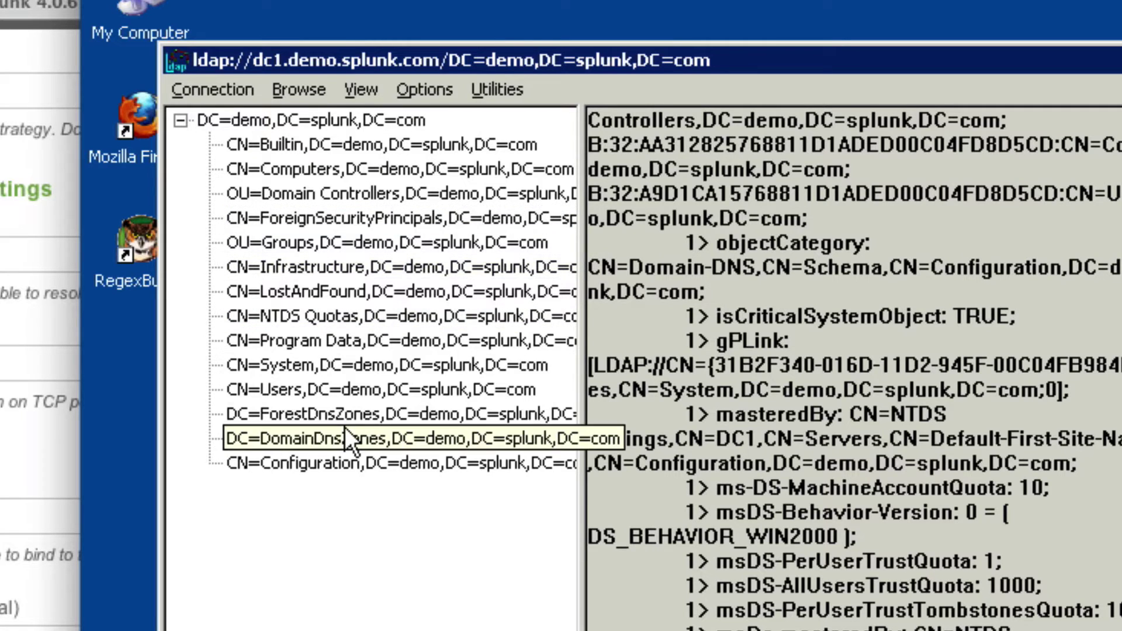
{"action": "left_click", "coordinate": [342, 391]}
{"action": "double_click", "coordinate": [315, 267]}
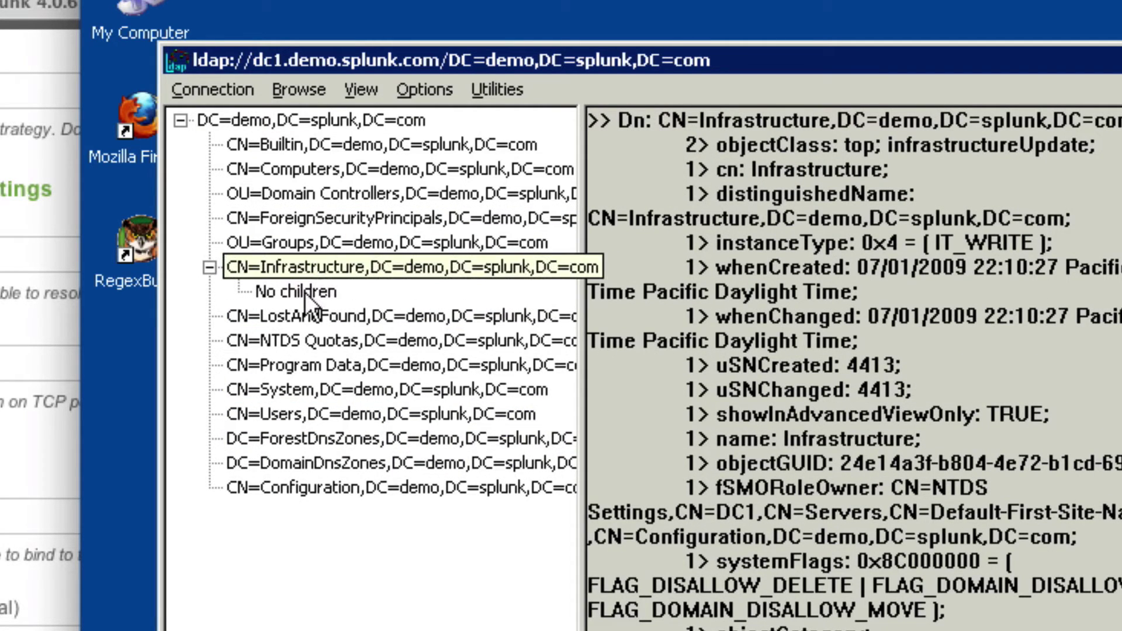
{"action": "left_click", "coordinate": [304, 292]}
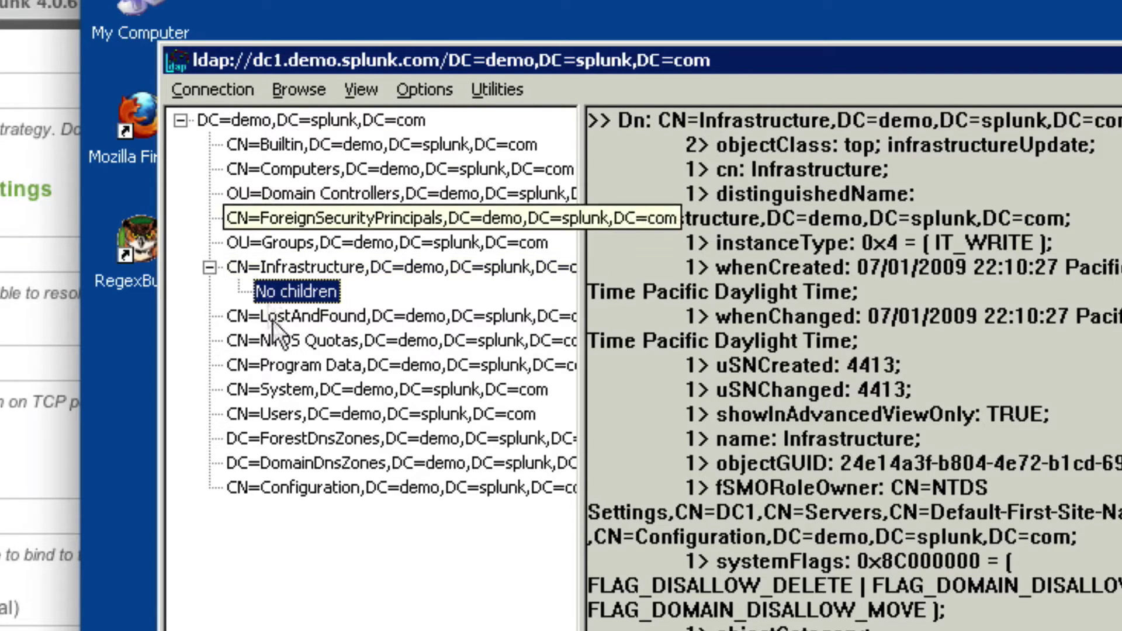
{"action": "double_click", "coordinate": [271, 410]}
{"action": "scroll", "coordinate": [371, 519], "scroll_direction": "down", "scroll_amount": 2}
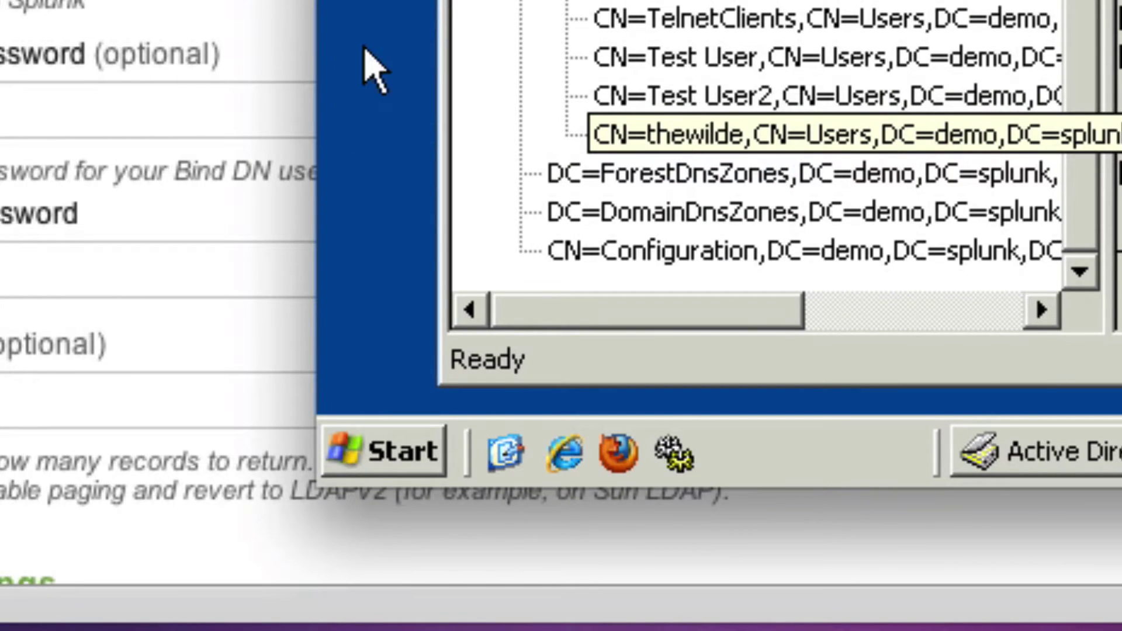
{"action": "left_click", "coordinate": [403, 453]}
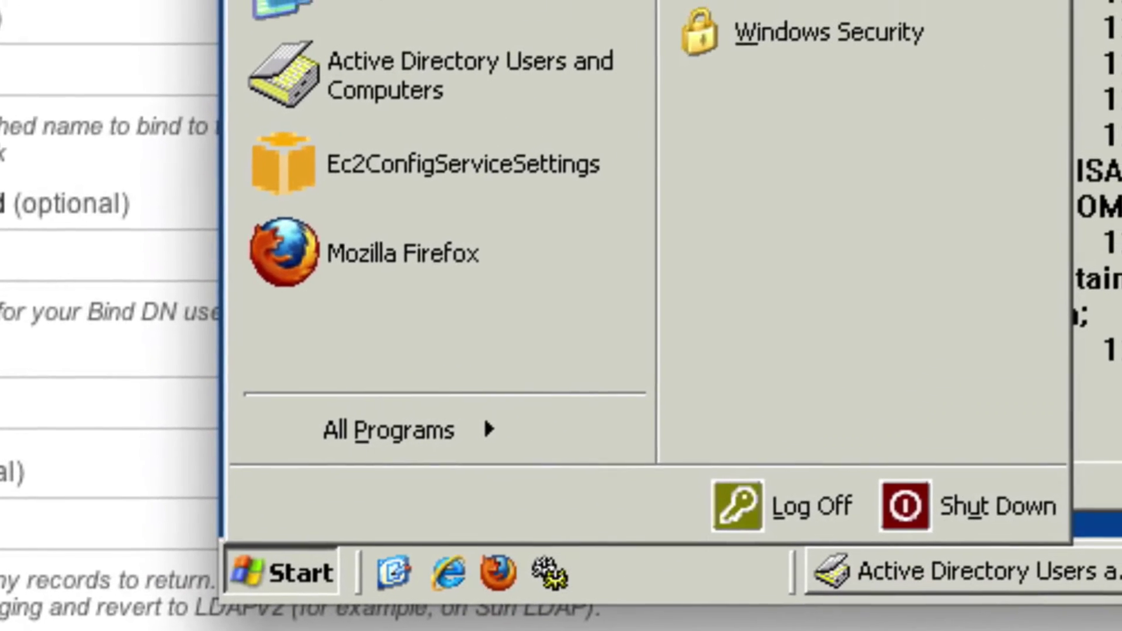
Launch adsiedit.msc from the Run dialog, correcting the mistyped name
{"action": "key", "text": "super+r"}
{"action": "type", "text": "adsk"}
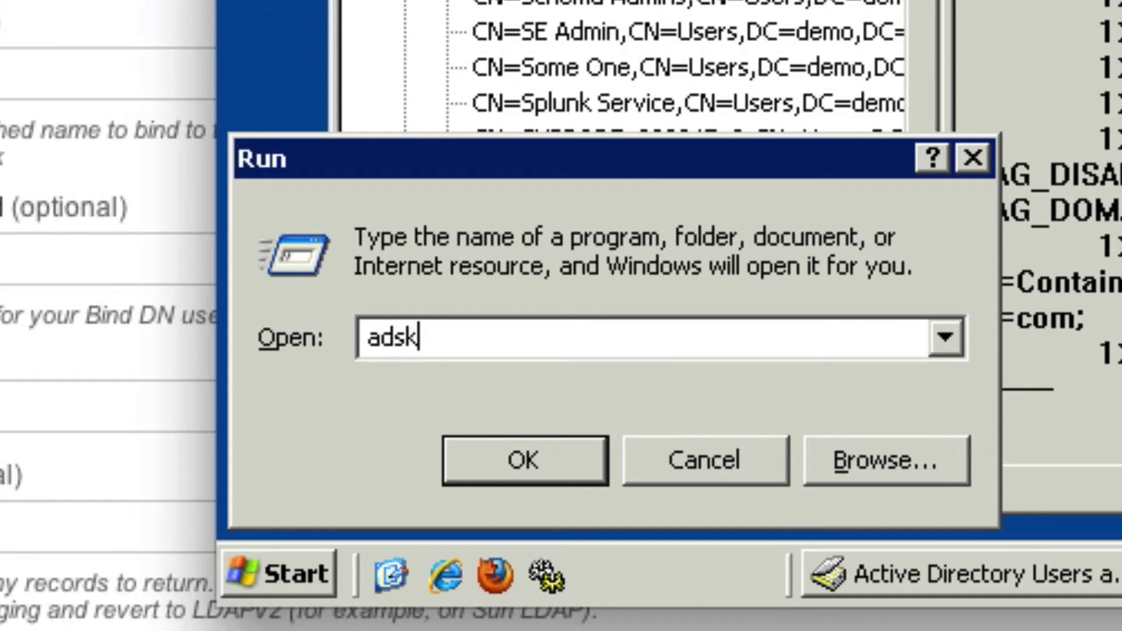
{"action": "key", "text": "BackSpace"}
{"action": "key", "text": "Down"}
{"action": "key", "text": "Return"}
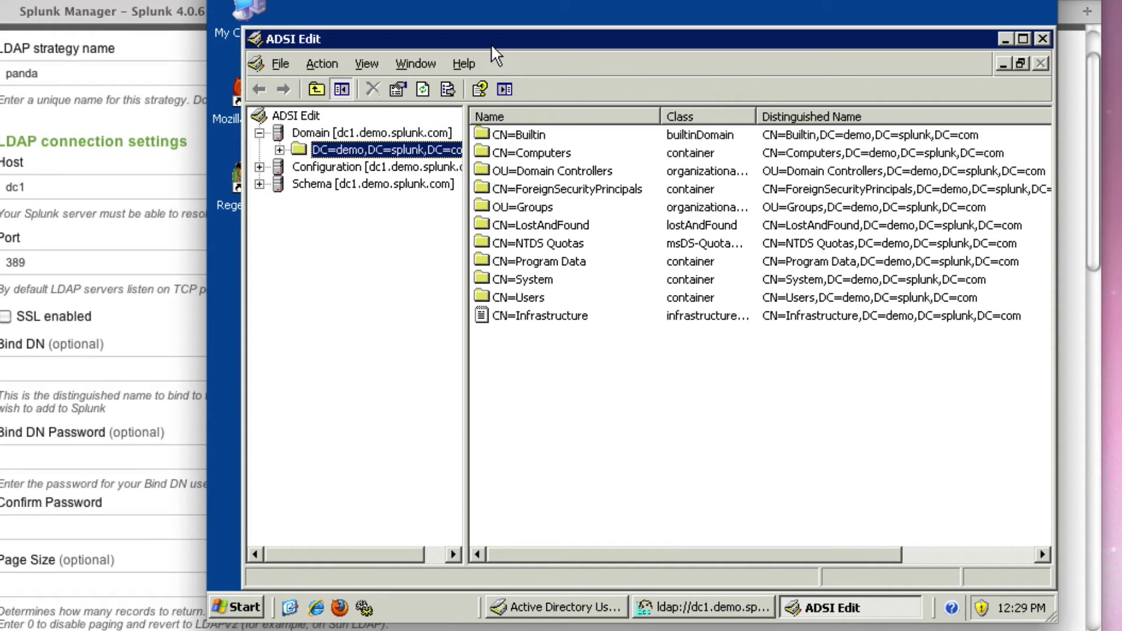
{"action": "left_click_drag", "start_coordinate": [491, 39], "coordinate": [478, 27]}
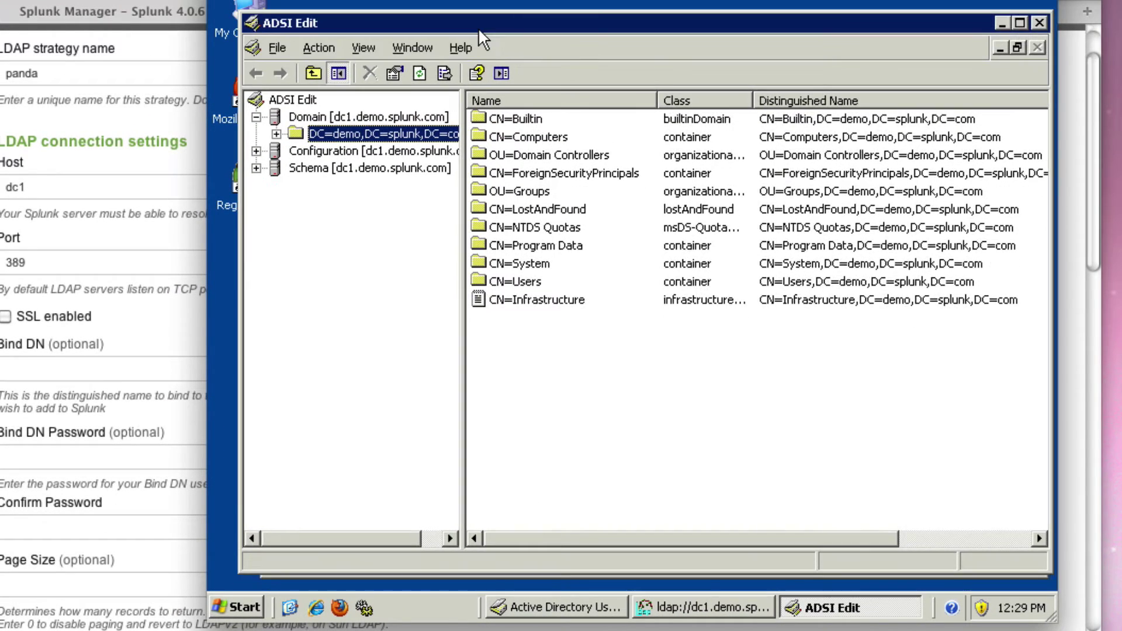
Expand DC=demo,DC=splunk,DC=com and CN=Users, then right-click the last user entry
{"action": "left_click", "coordinate": [295, 132]}
{"action": "left_click", "coordinate": [276, 134]}
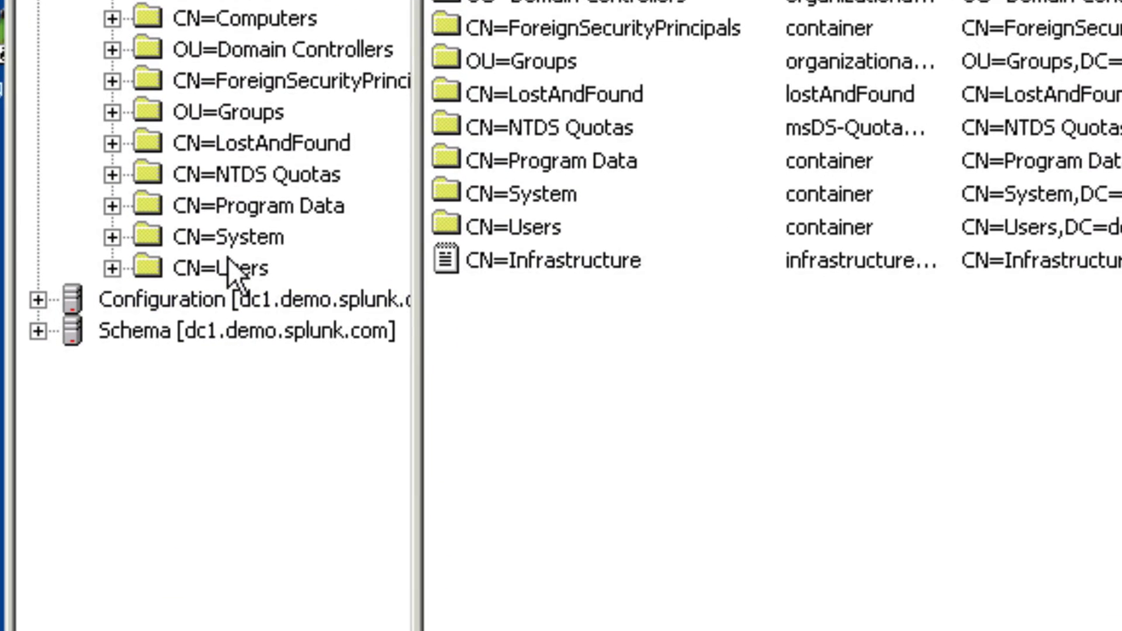
{"action": "left_click", "coordinate": [112, 268]}
{"action": "scroll", "coordinate": [206, 303], "scroll_direction": "down", "scroll_amount": 4}
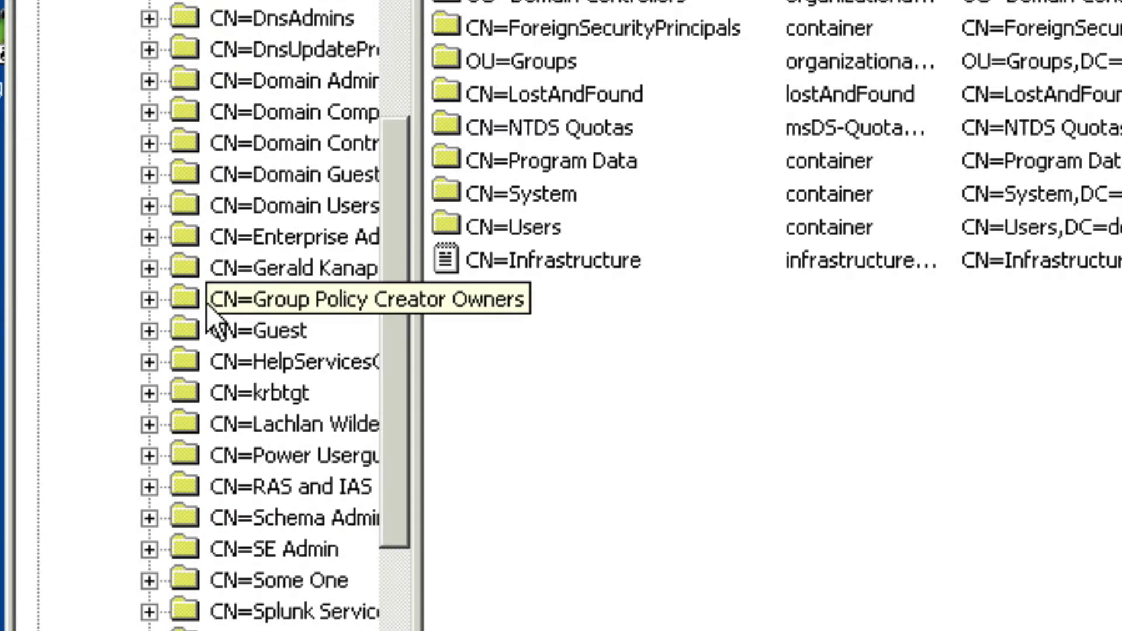
{"action": "scroll", "coordinate": [206, 302], "scroll_direction": "down", "scroll_amount": 2}
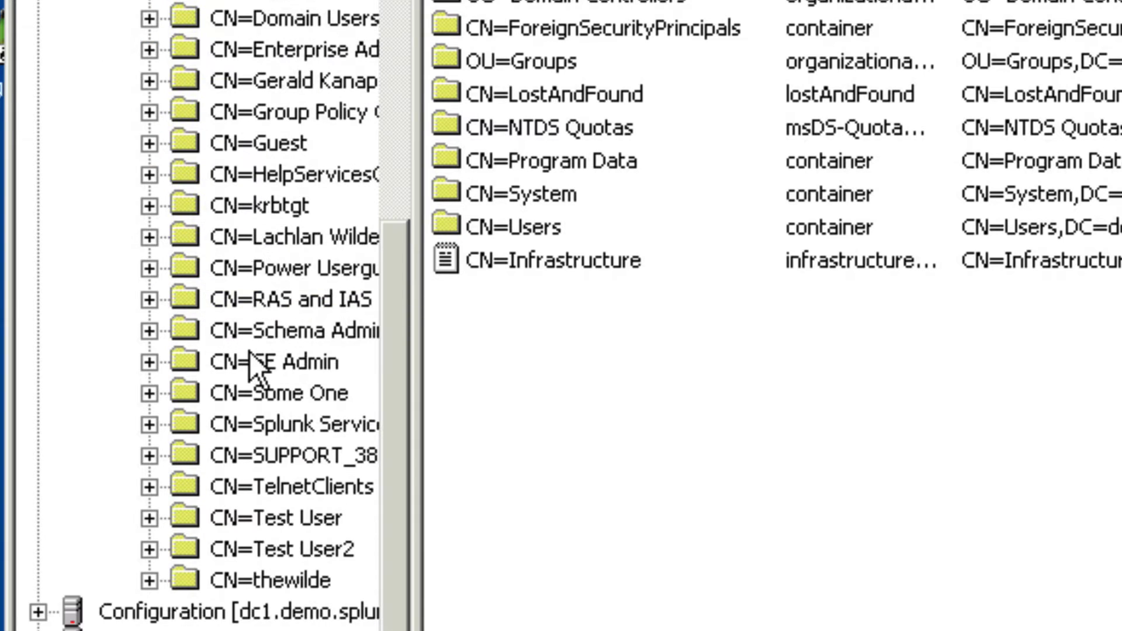
{"action": "left_click", "coordinate": [271, 575]}
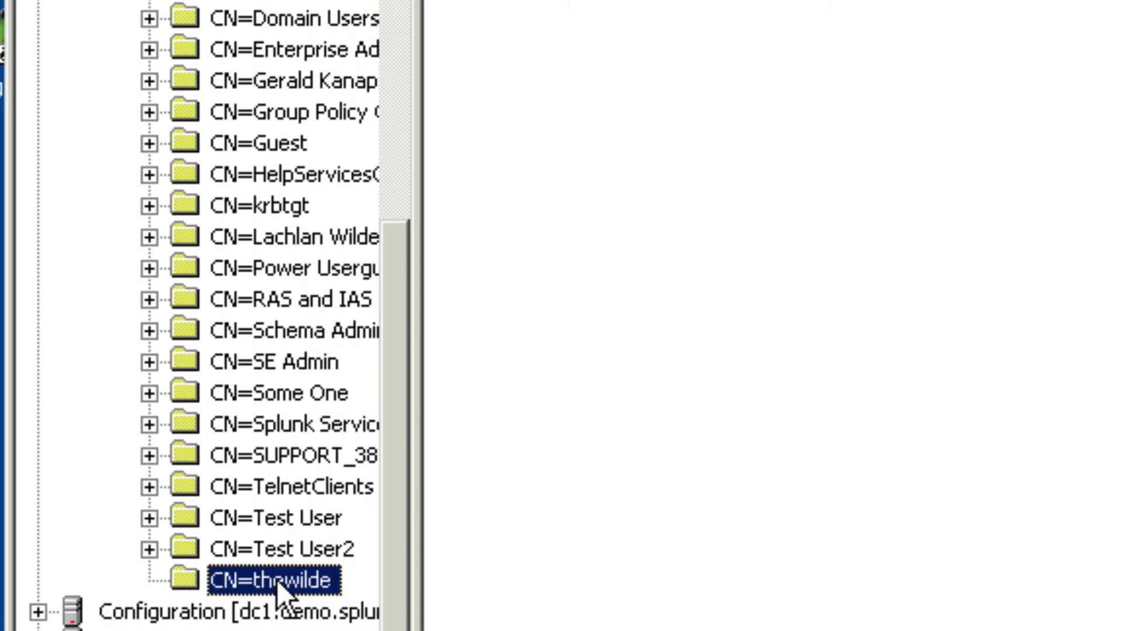
{"action": "right_click", "coordinate": [277, 581]}
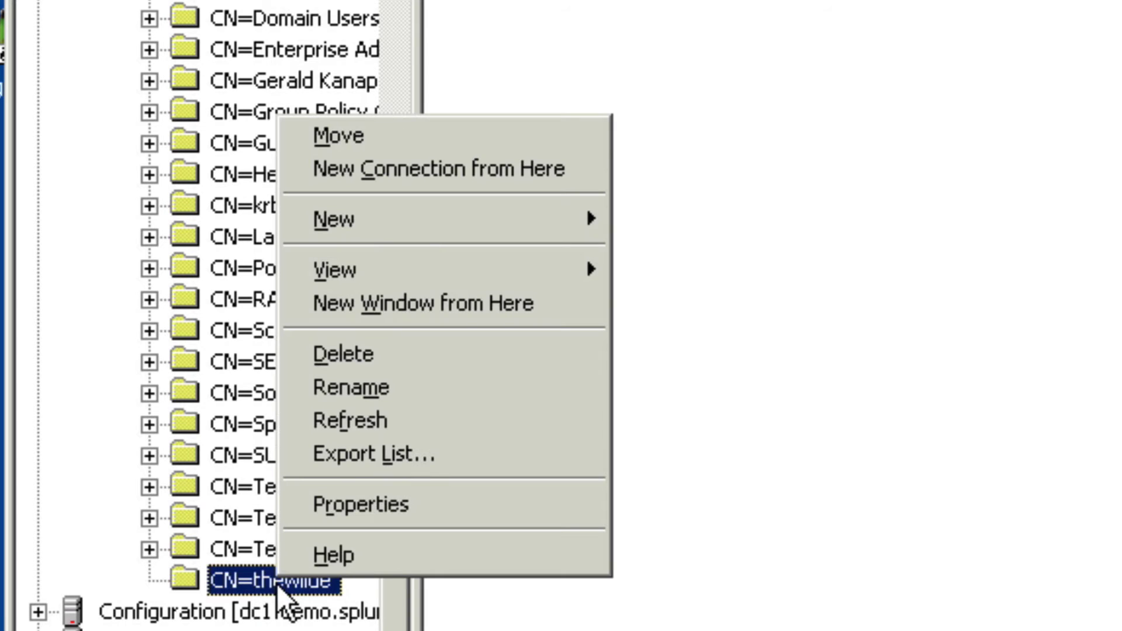
Copy the user's distinguishedName value, showing only attributes that have values
{"action": "left_click", "coordinate": [367, 504]}
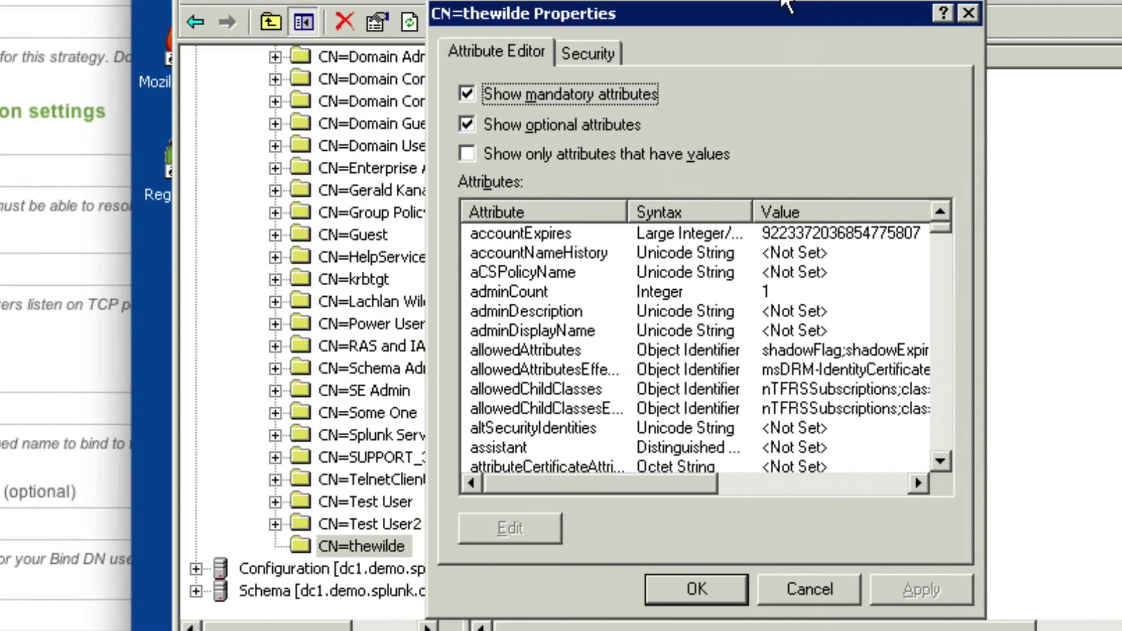
{"action": "left_click_drag", "start_coordinate": [791, 17], "coordinate": [731, 0]}
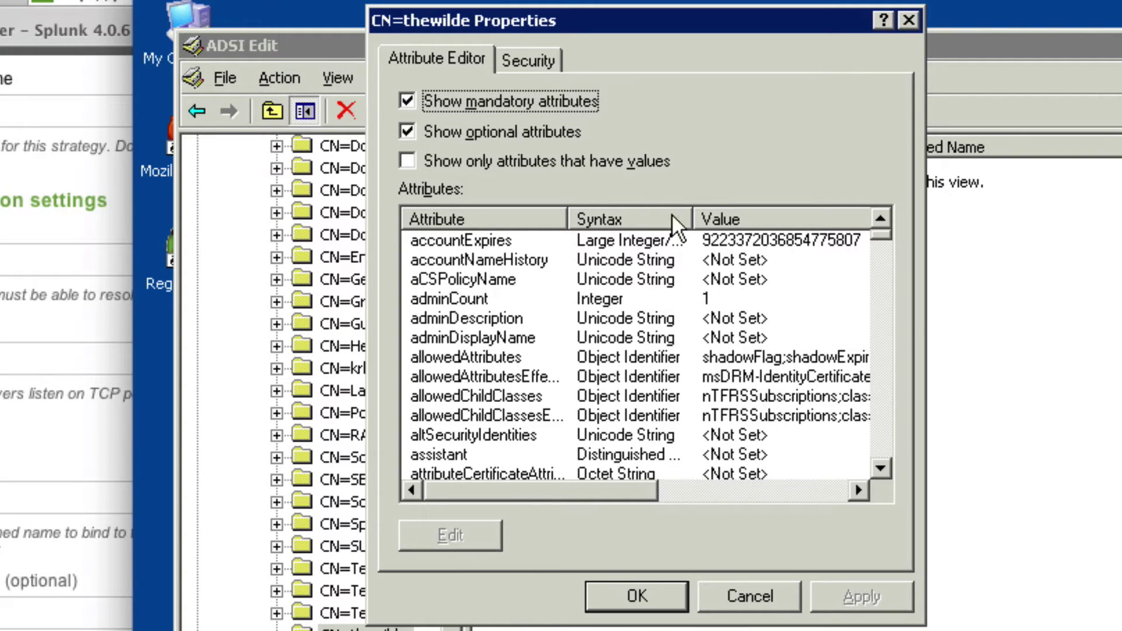
{"action": "left_click", "coordinate": [422, 158]}
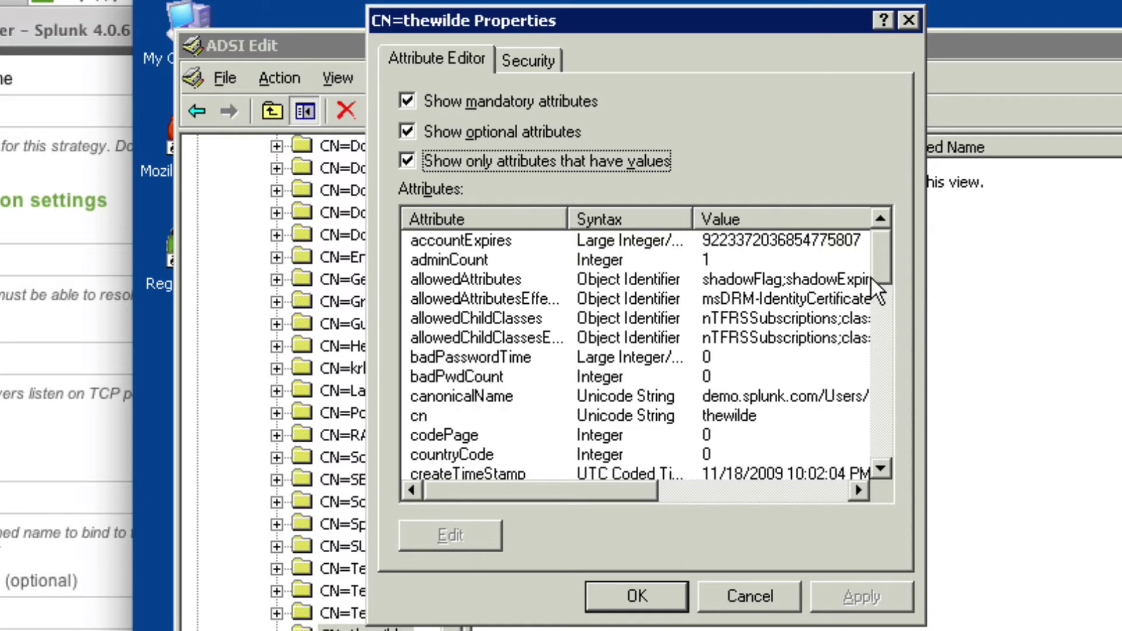
{"action": "left_click_drag", "start_coordinate": [879, 268], "coordinate": [879, 297]}
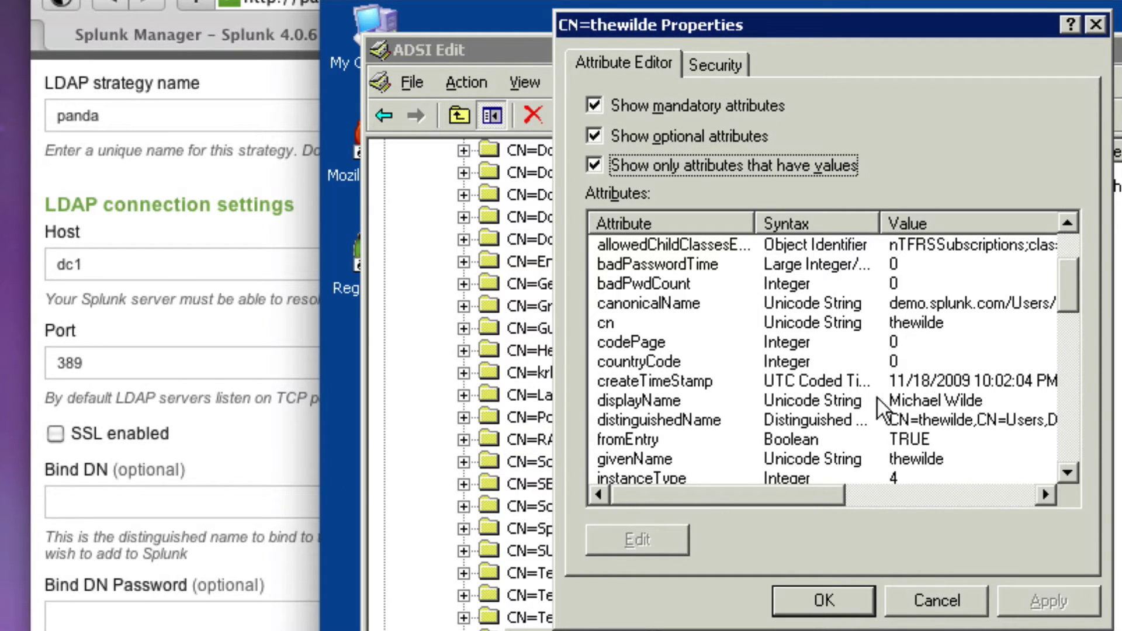
{"action": "left_click", "coordinate": [962, 414]}
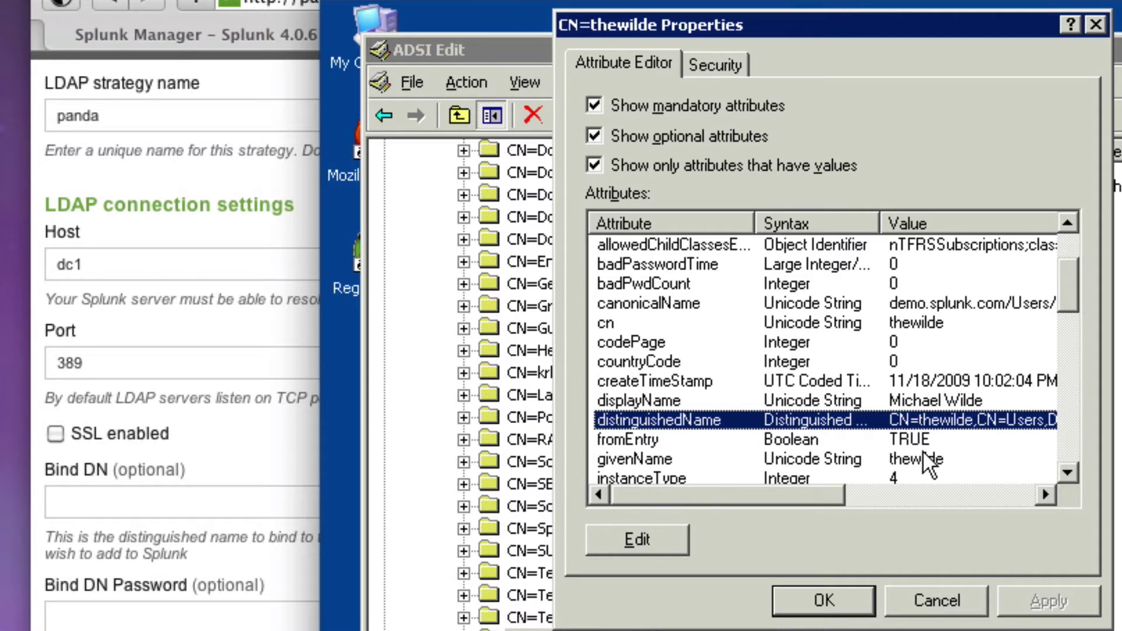
{"action": "double_click", "coordinate": [936, 419]}
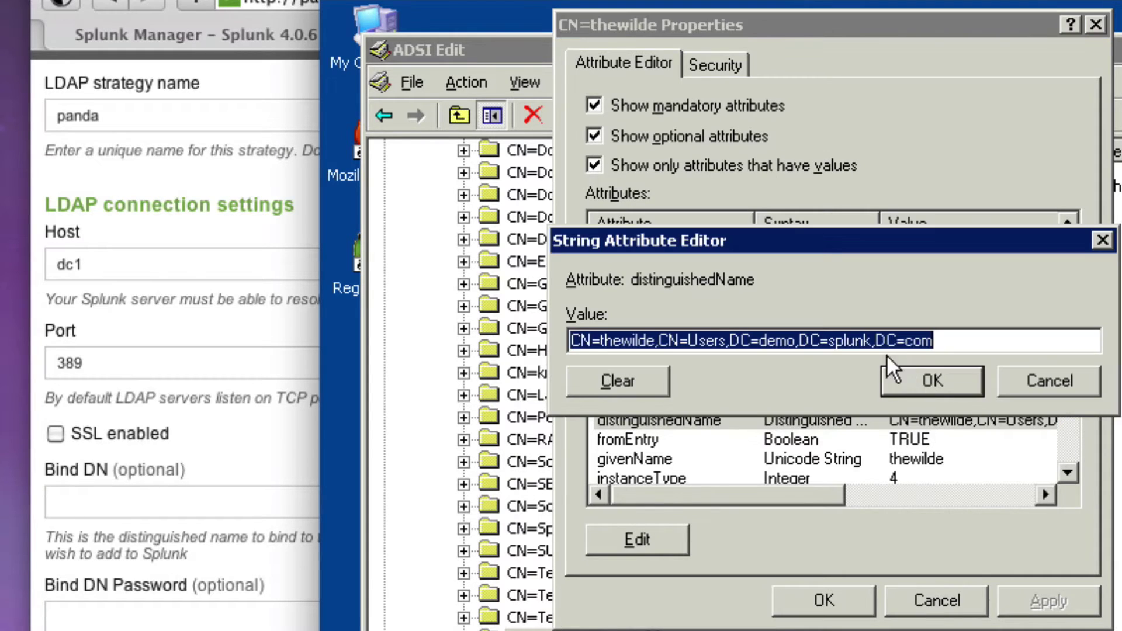
{"action": "right_click", "coordinate": [781, 337]}
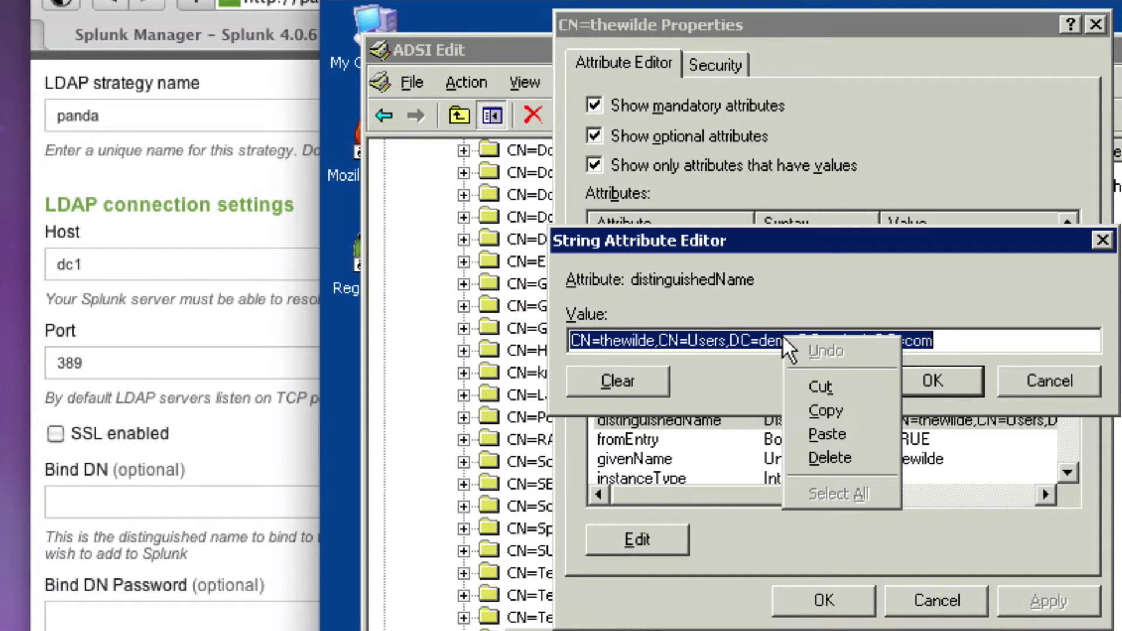
{"action": "left_click", "coordinate": [850, 414]}
Close the value editor and return to Splunk's empty Bind DN field
{"action": "left_click", "coordinate": [1075, 384]}
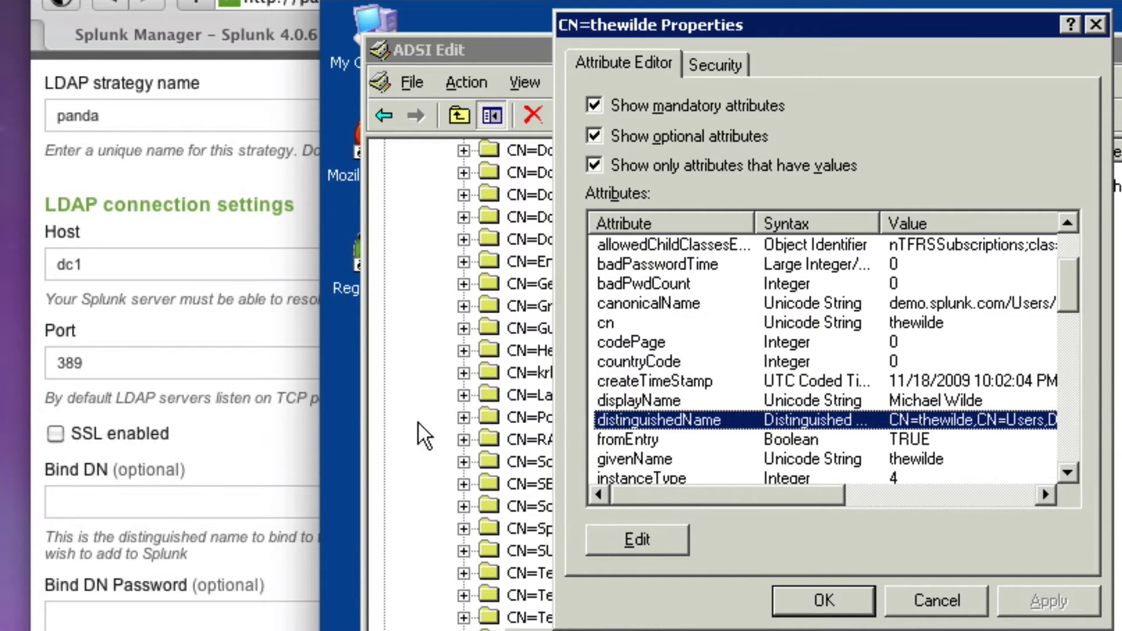
{"action": "left_click", "coordinate": [183, 476]}
{"action": "left_click", "coordinate": [178, 501]}
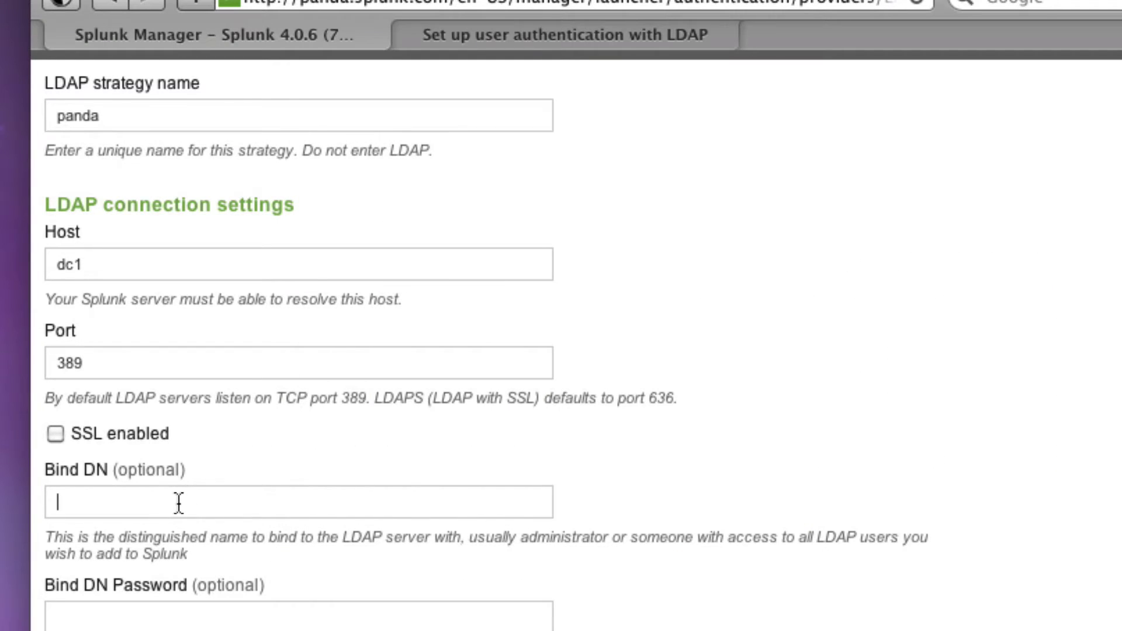
Paste the copied user DN as Bind DN and enter the bind user's password and confirmation
{"action": "key", "text": "super+v"}
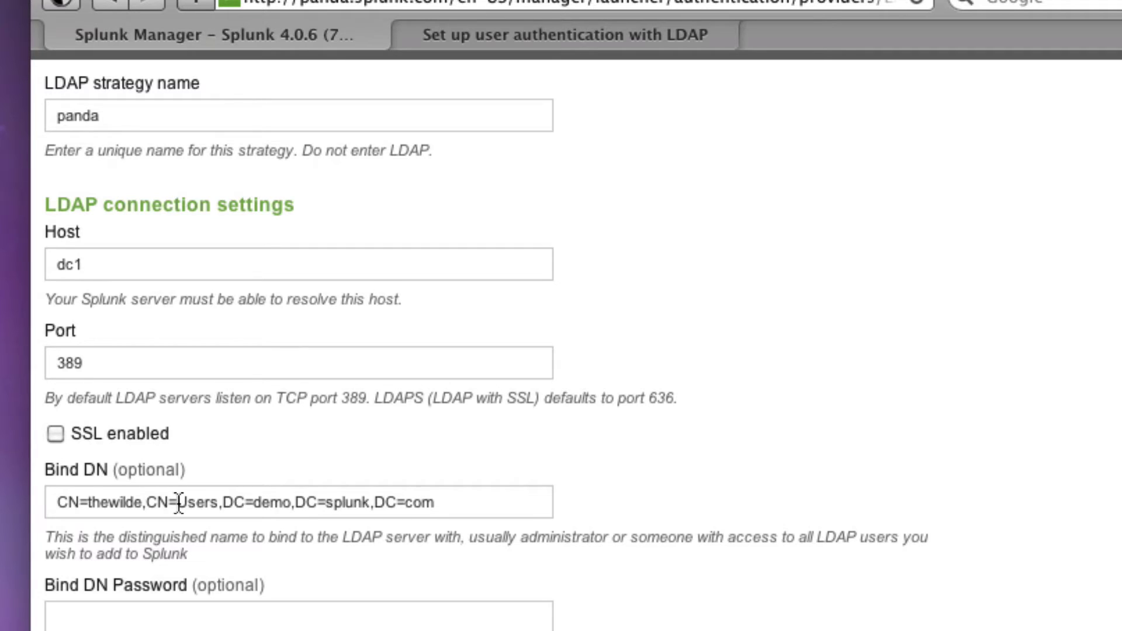
{"action": "left_click", "coordinate": [114, 622]}
{"action": "type", "text": "•••••••••"}
{"action": "scroll", "coordinate": [290, 351], "scroll_direction": "down", "scroll_amount": 8}
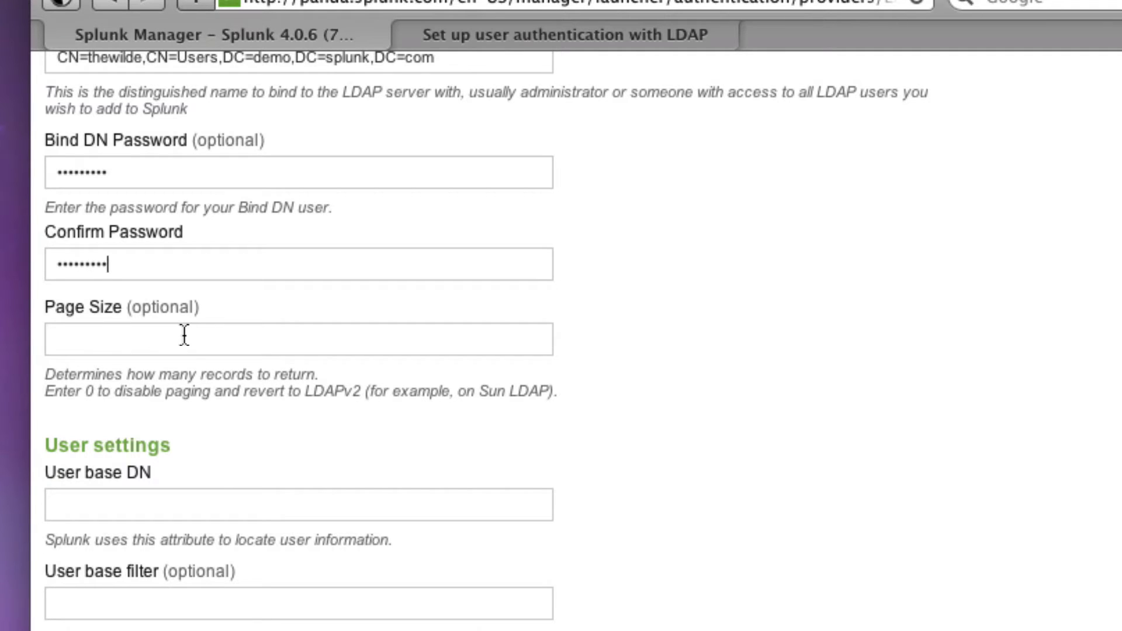
{"action": "left_click", "coordinate": [81, 514]}
{"action": "key", "text": "super+Tab"}
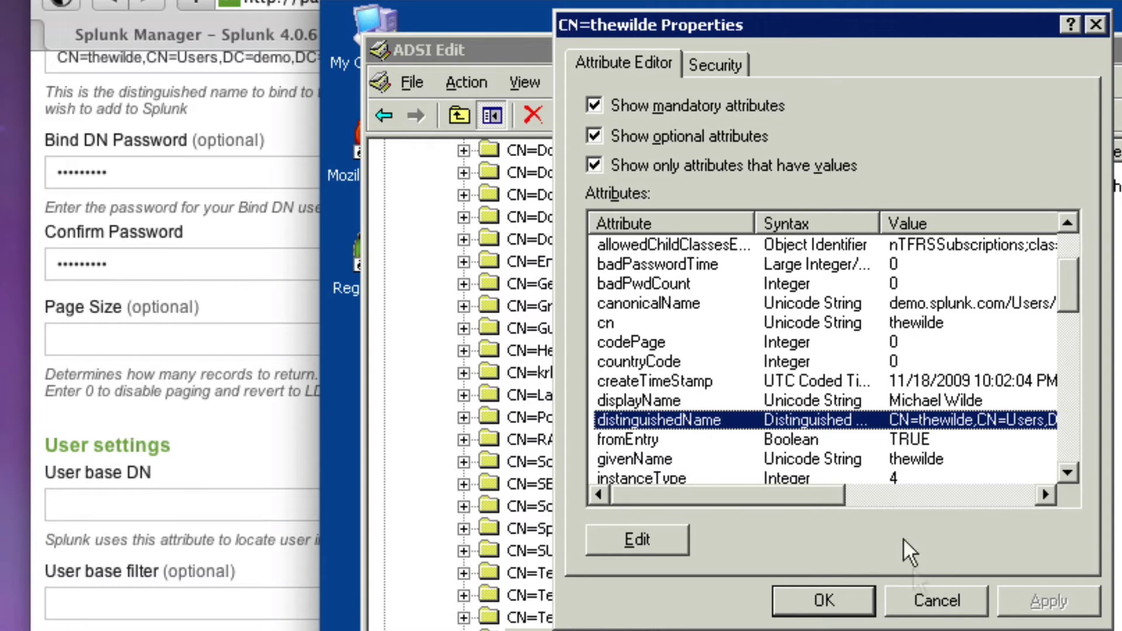
Copy CN=Users,DC=demo,DC=splunk,DC=com from the Users container's distinguishedName attribute in ADSI Edit
{"action": "left_click", "coordinate": [953, 599]}
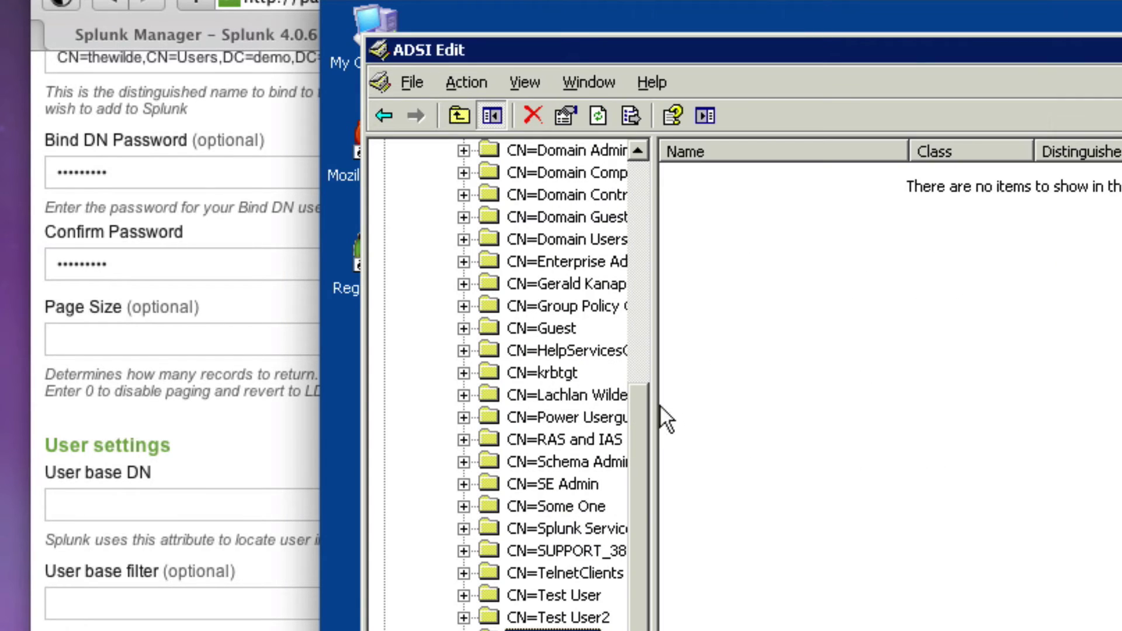
{"action": "left_click_drag", "start_coordinate": [642, 397], "coordinate": [655, 149]}
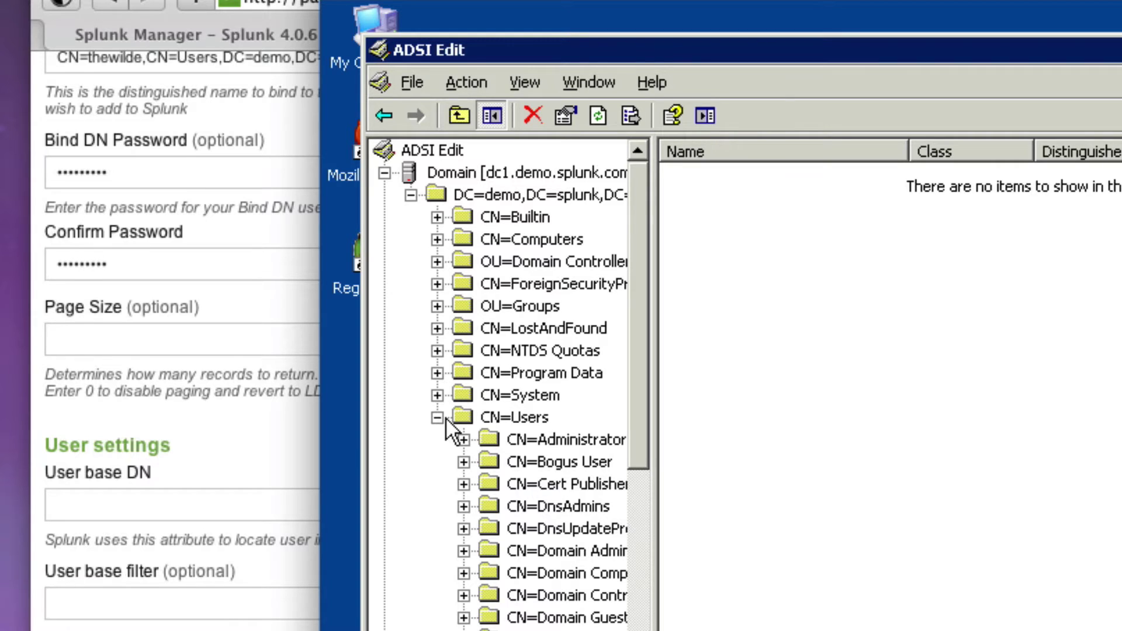
{"action": "left_click", "coordinate": [499, 415]}
{"action": "right_click", "coordinate": [500, 415]}
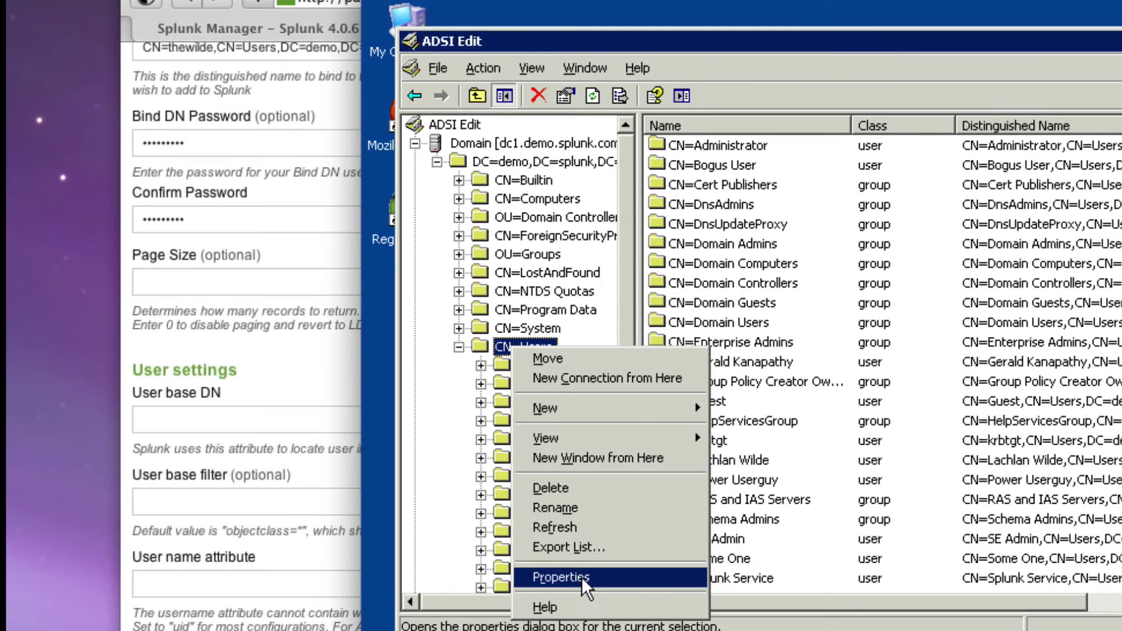
{"action": "left_click", "coordinate": [564, 575]}
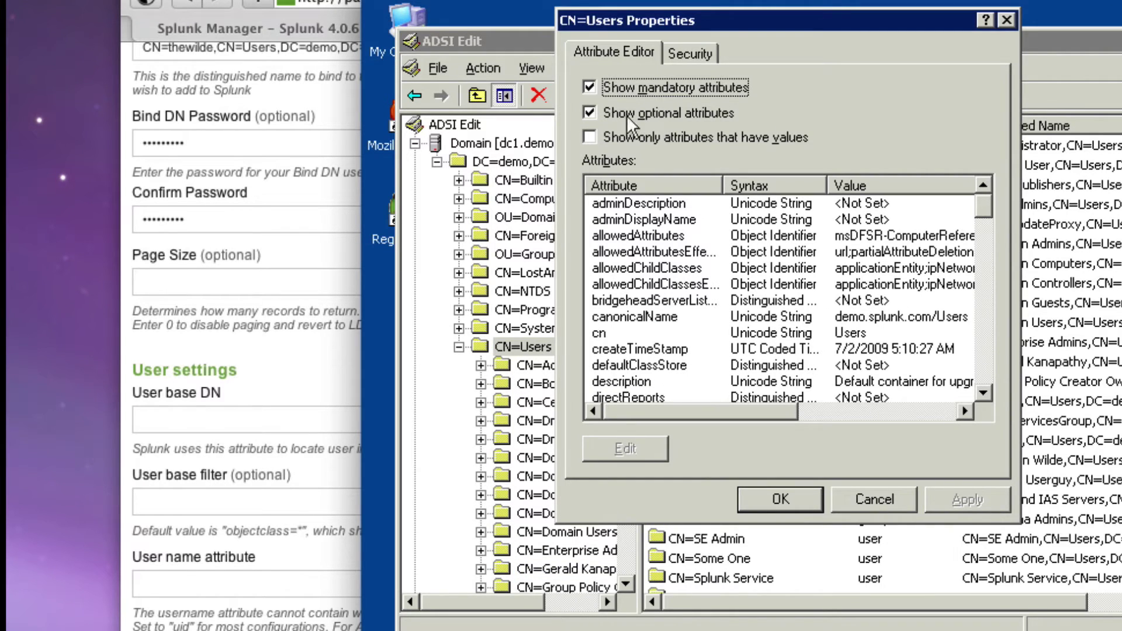
{"action": "left_click", "coordinate": [632, 143]}
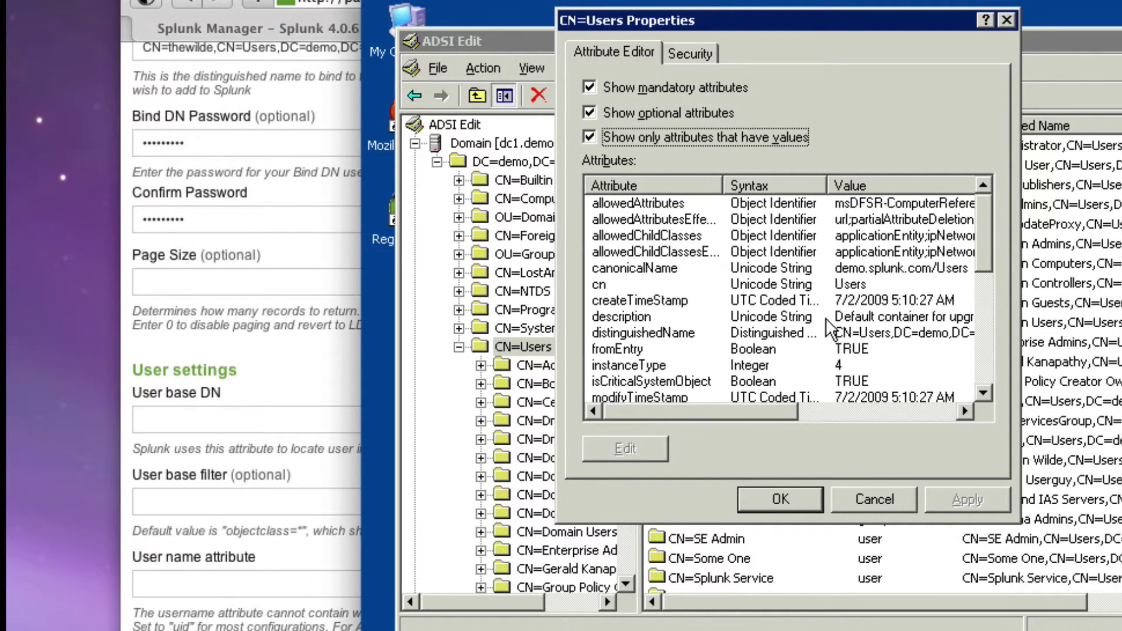
{"action": "left_click", "coordinate": [867, 335]}
{"action": "double_click", "coordinate": [867, 334]}
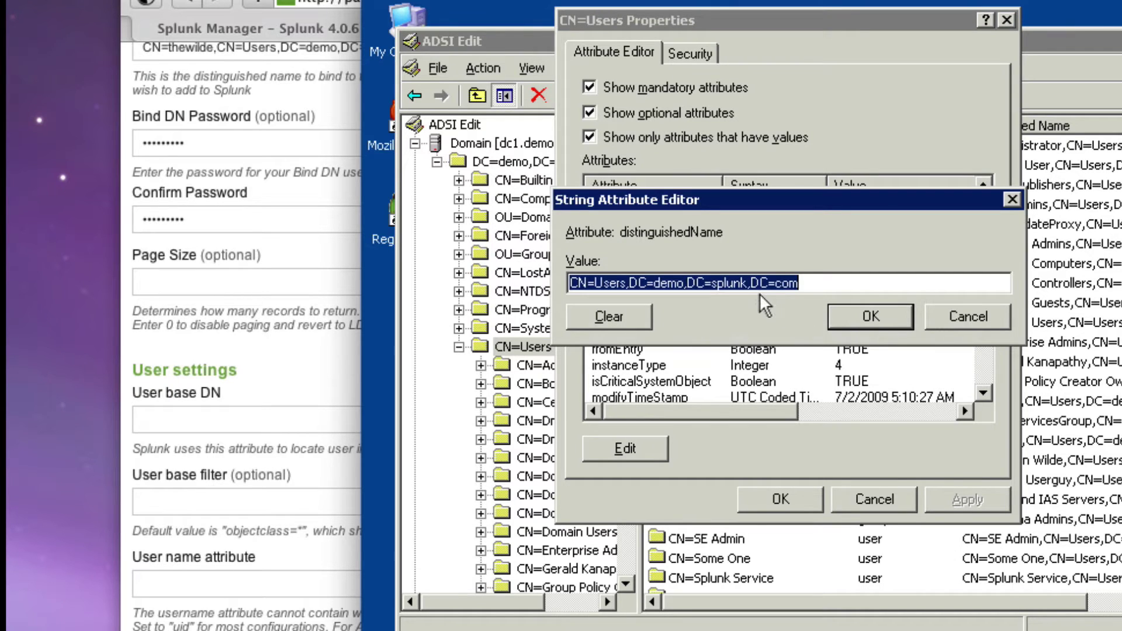
{"action": "right_click", "coordinate": [749, 276]}
{"action": "left_click", "coordinate": [792, 343]}
{"action": "left_click", "coordinate": [276, 420]}
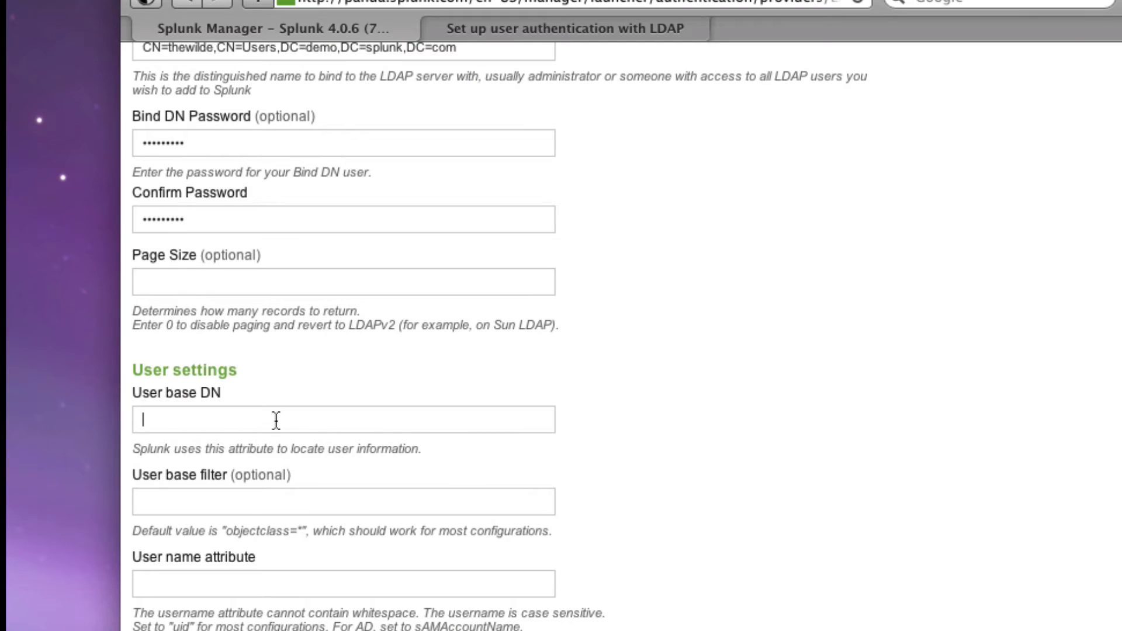
Paste CN=Users,DC=demo,DC=splunk,DC=com into User base DN and close ADSI Edit's value editor
{"action": "key", "text": "super+v"}
{"action": "left_click", "coordinate": [281, 506]}
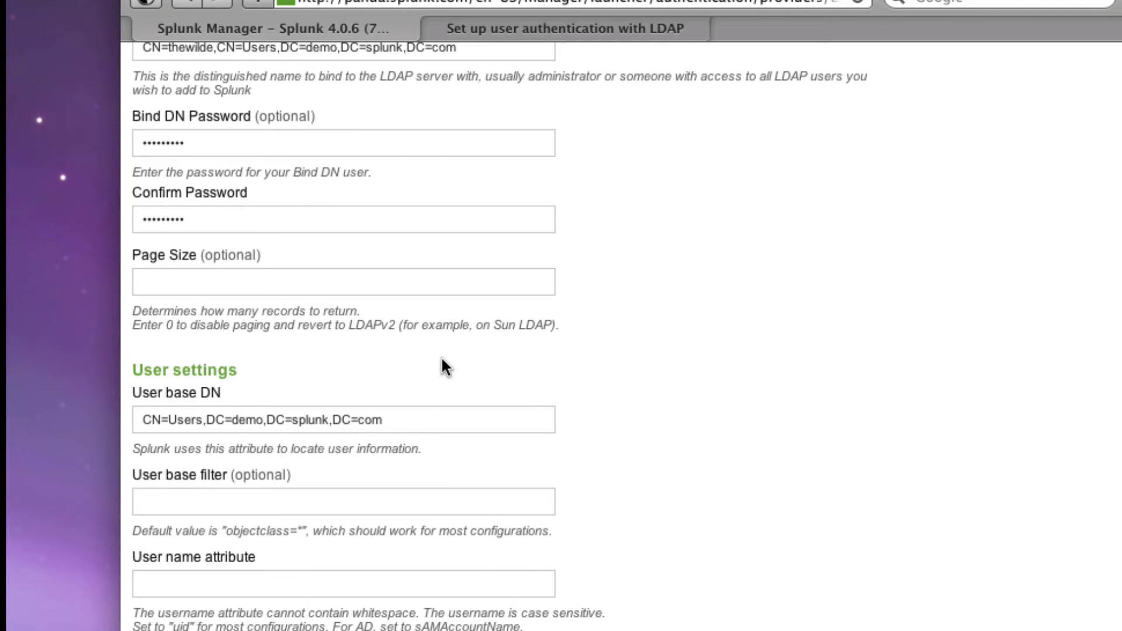
{"action": "key", "text": "super+Tab"}
{"action": "left_click", "coordinate": [971, 316]}
Check the bind user's objectClass values (organizationalPerson, person, top, user), then type objectclass=user as User base filter
{"action": "left_click", "coordinate": [876, 492]}
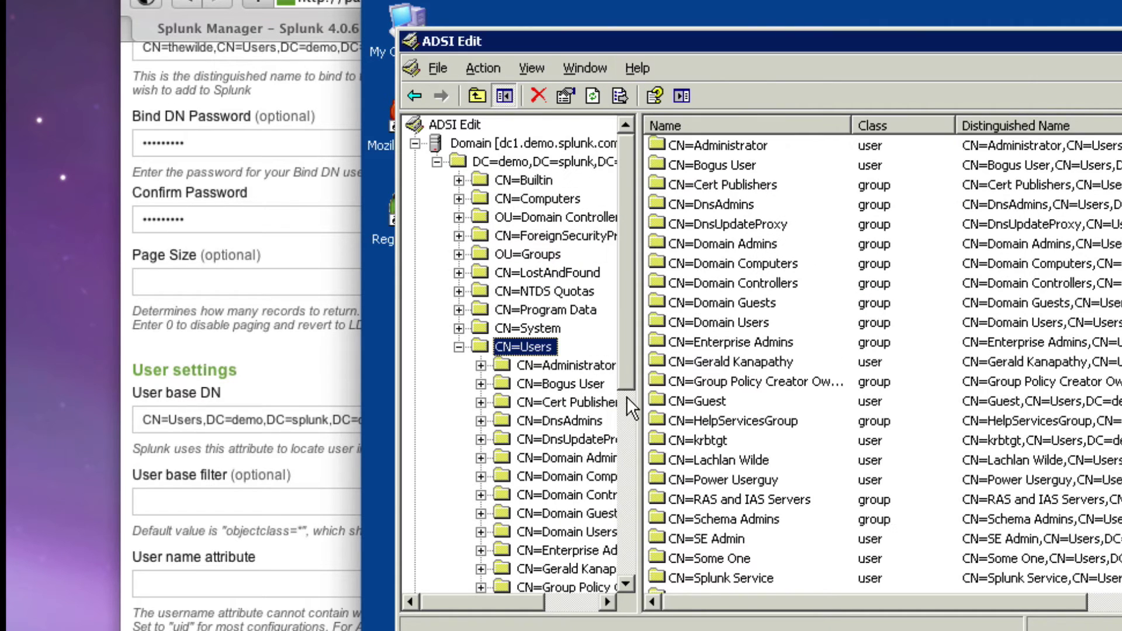
{"action": "left_click", "coordinate": [630, 411]}
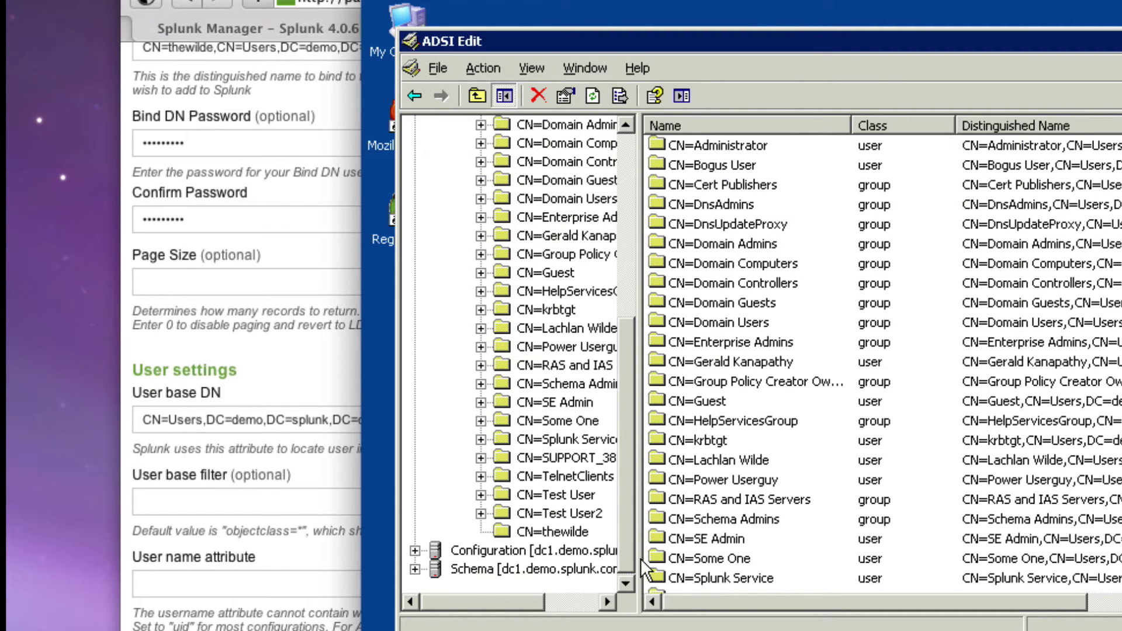
{"action": "right_click", "coordinate": [594, 532]}
{"action": "left_click", "coordinate": [641, 490]}
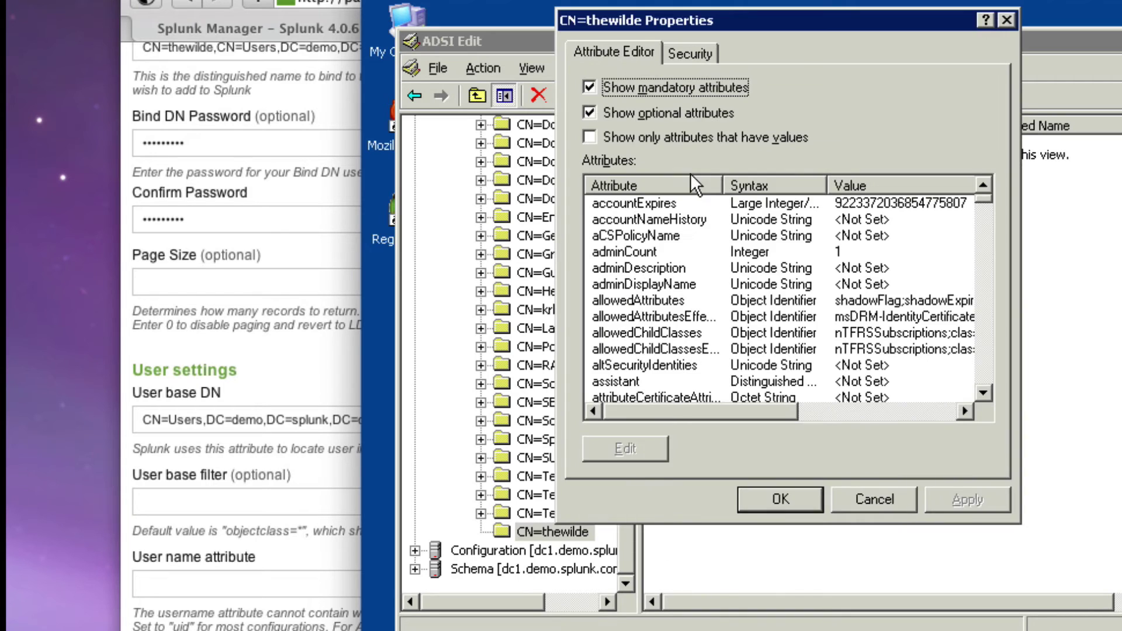
{"action": "left_click", "coordinate": [679, 136]}
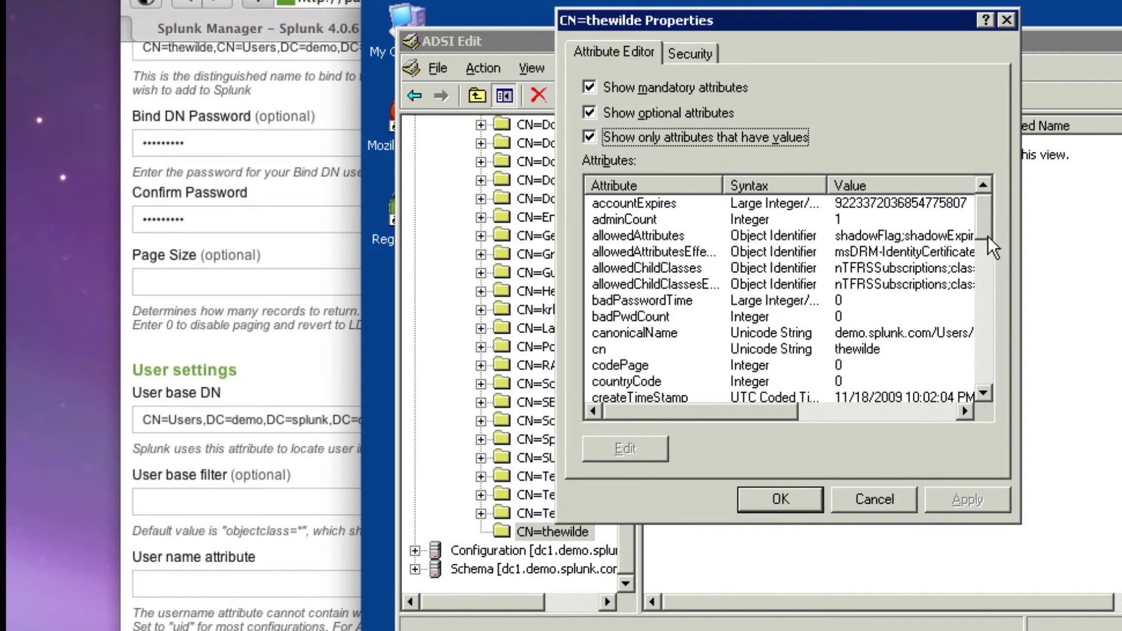
{"action": "left_click_drag", "start_coordinate": [986, 216], "coordinate": [984, 257]}
{"action": "scroll", "coordinate": [886, 342], "scroll_direction": "down", "scroll_amount": 5}
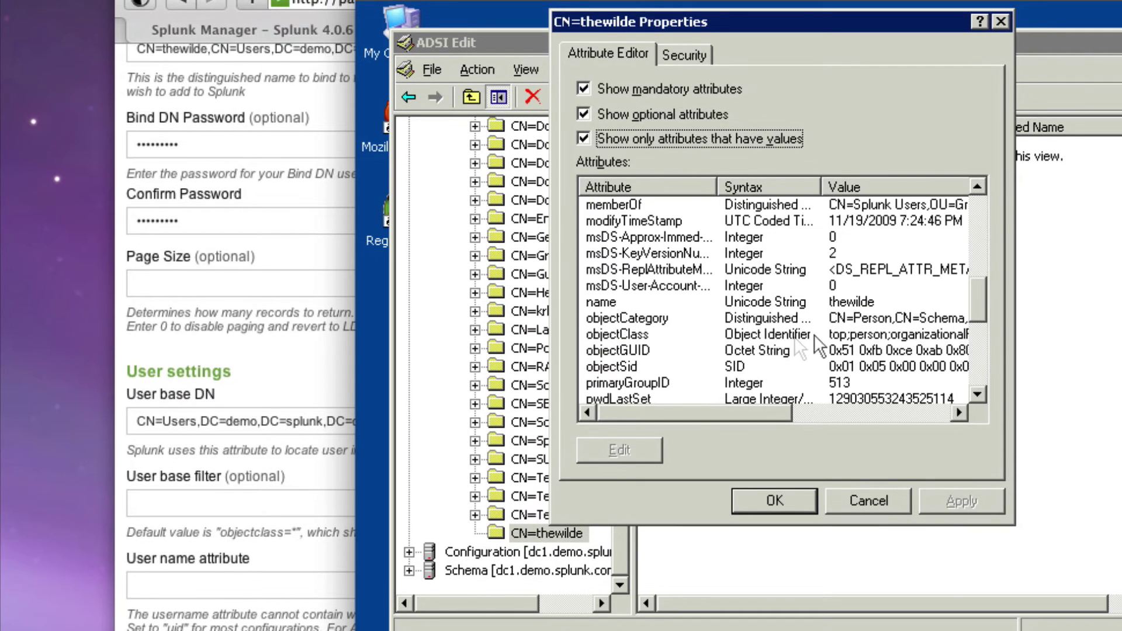
{"action": "left_click", "coordinate": [627, 332]}
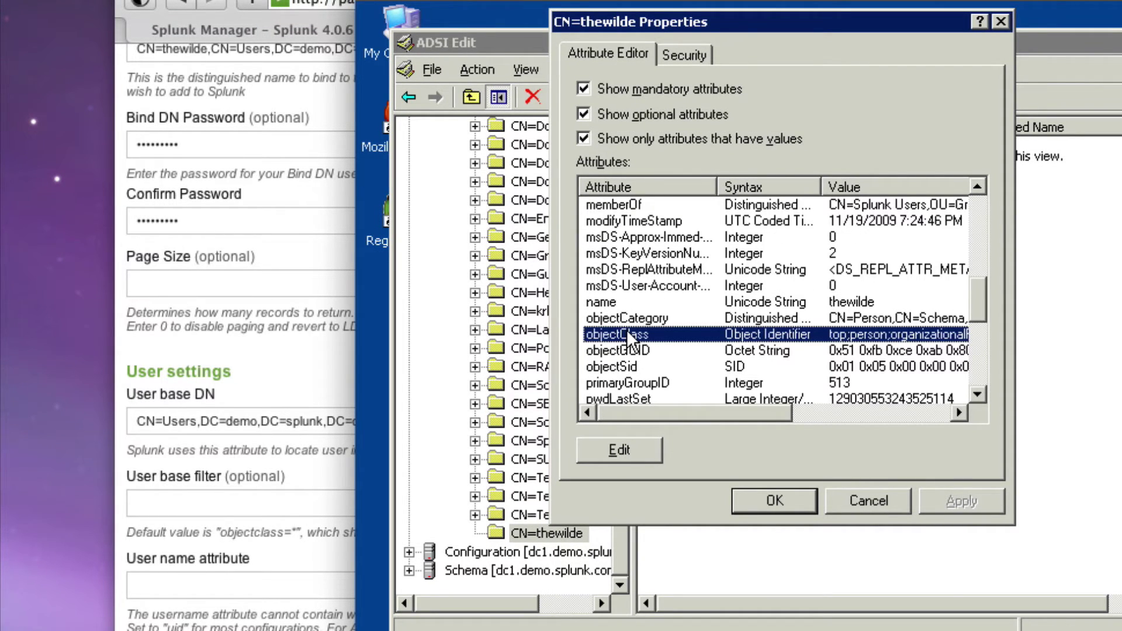
{"action": "double_click", "coordinate": [627, 331]}
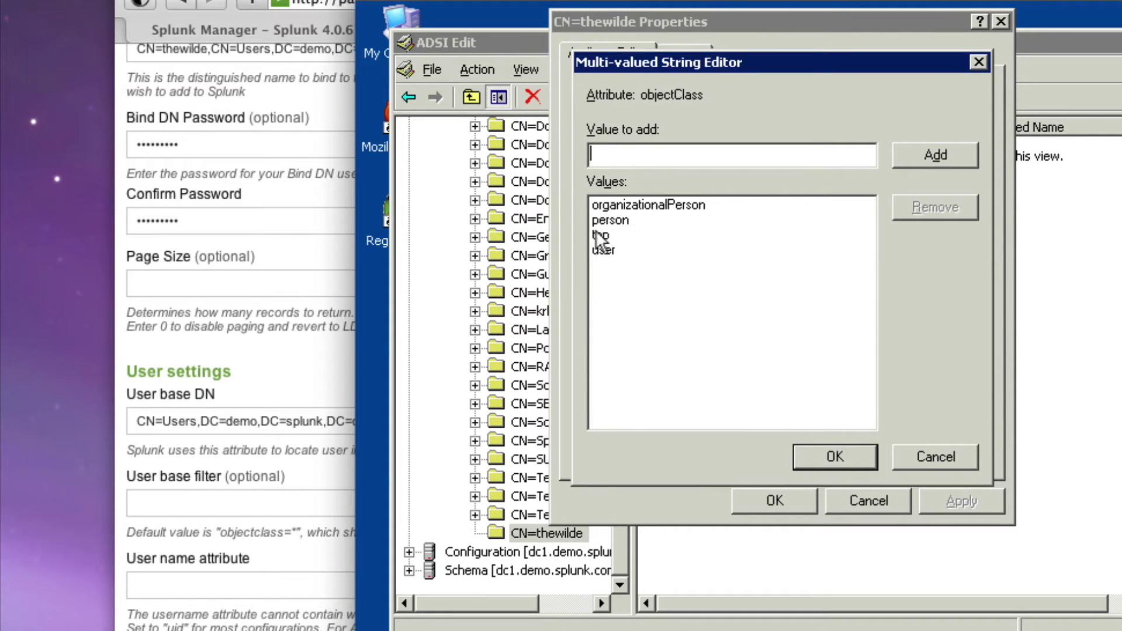
{"action": "left_click", "coordinate": [174, 502]}
{"action": "type", "text": "objectclass"}
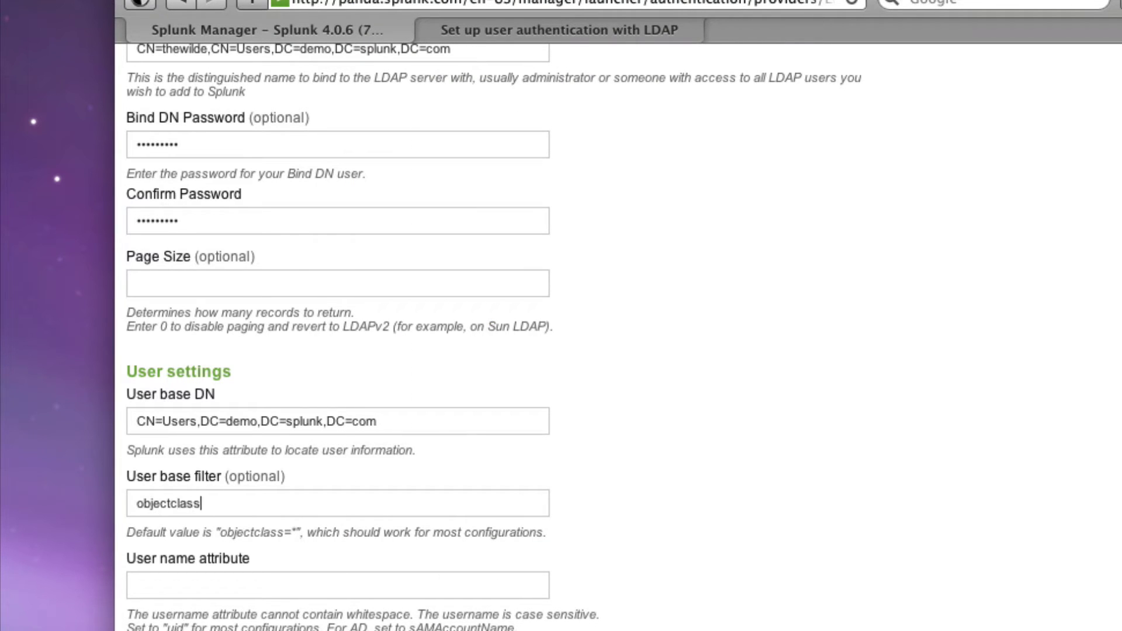
{"action": "type", "text": "=user"}
Dismiss ADSI Edit's objectClass editor and user properties, leaving User base filter as objectclass=user
{"action": "key", "text": "super+Tab"}
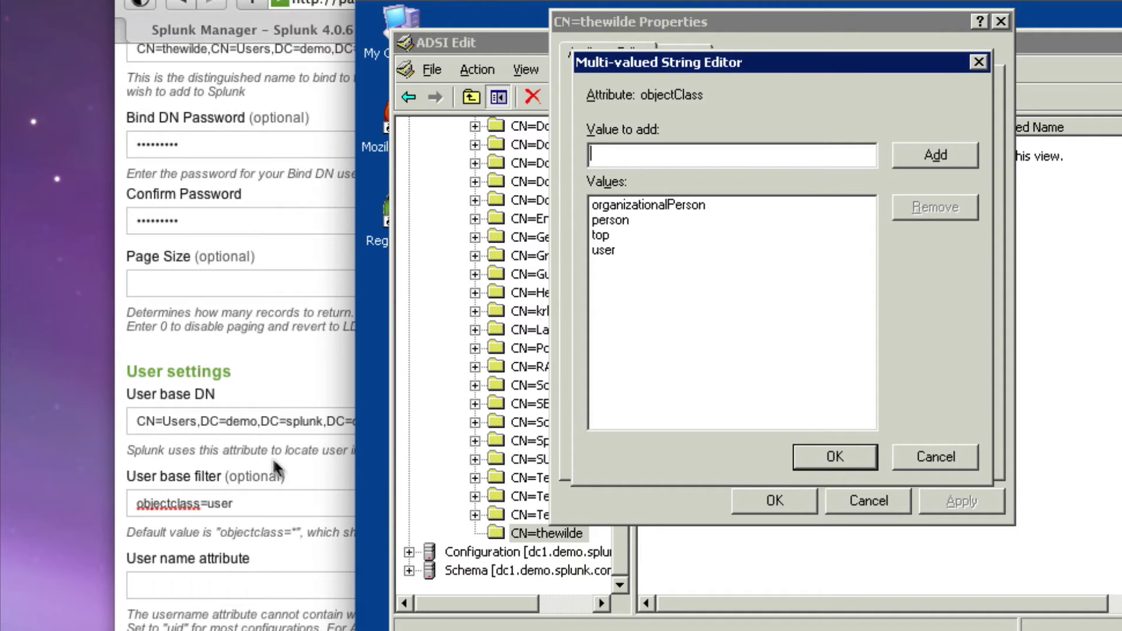
{"action": "left_click", "coordinate": [941, 448]}
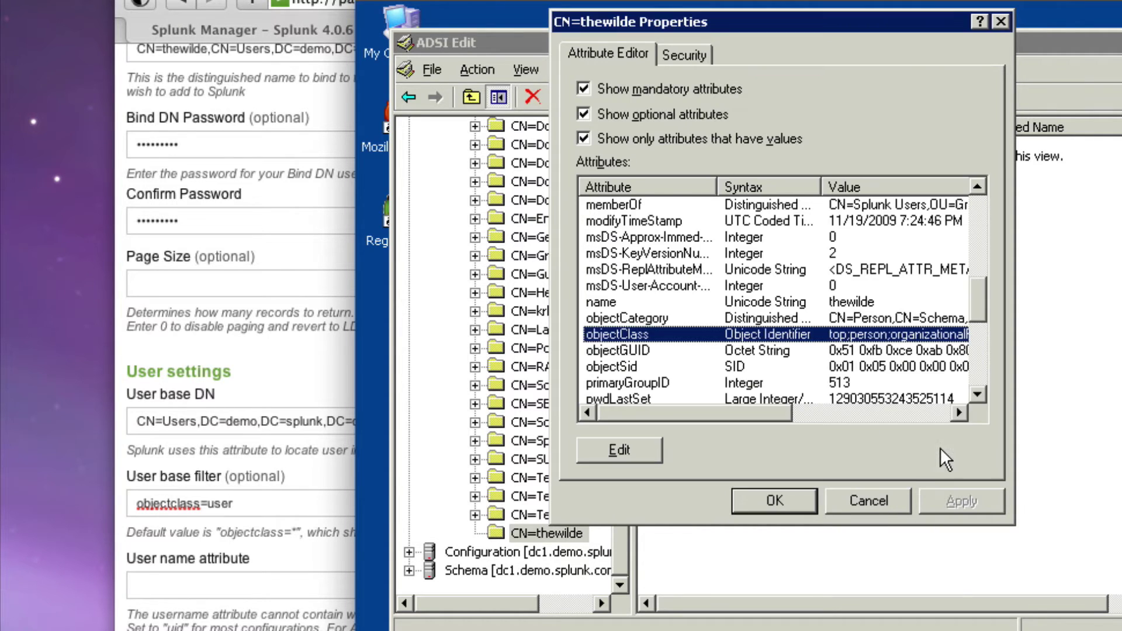
{"action": "left_click", "coordinate": [889, 499]}
{"action": "left_click", "coordinate": [252, 581]}
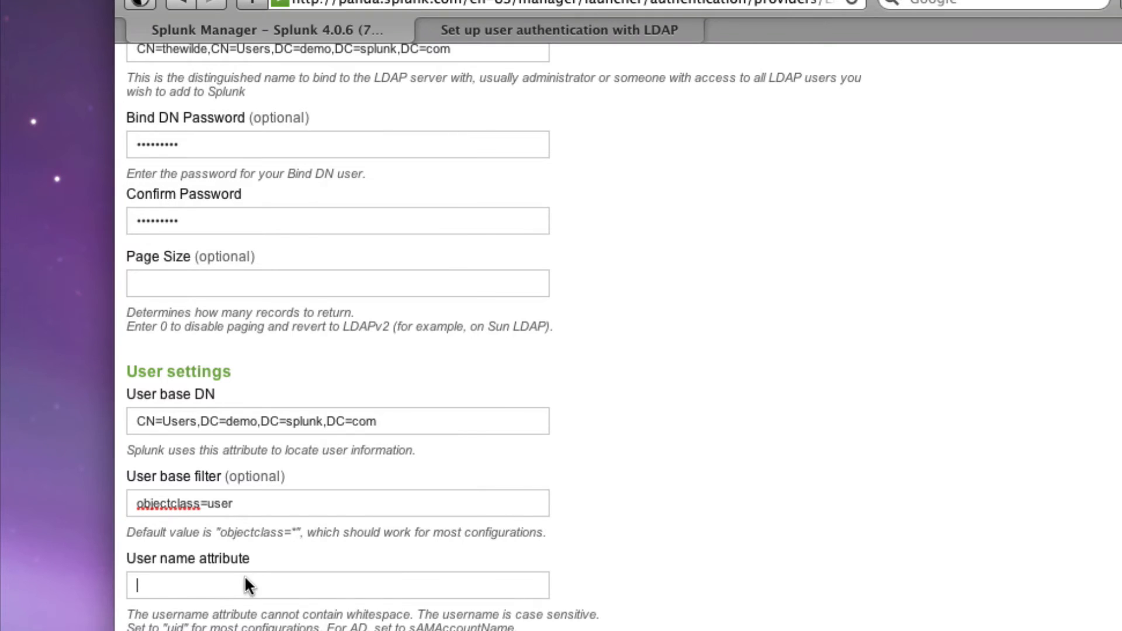
{"action": "key", "text": "super+Tab"}
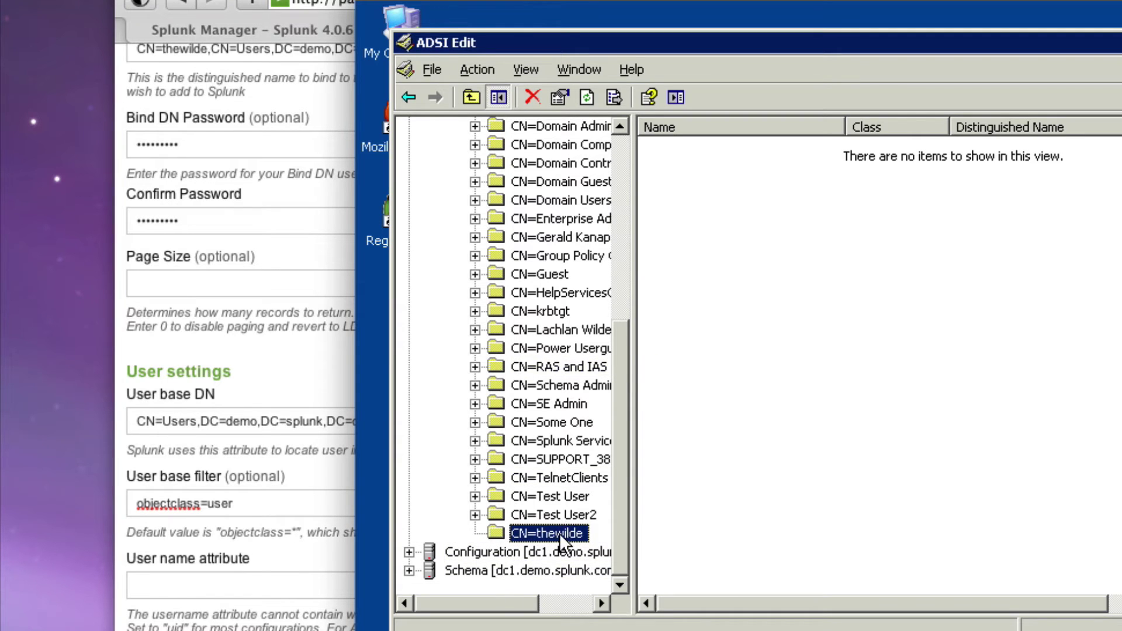
Open the bind user's sAMAccountName value in ADSI Edit and select the name sAMAccountName
{"action": "right_click", "coordinate": [559, 533]}
{"action": "left_click", "coordinate": [657, 488]}
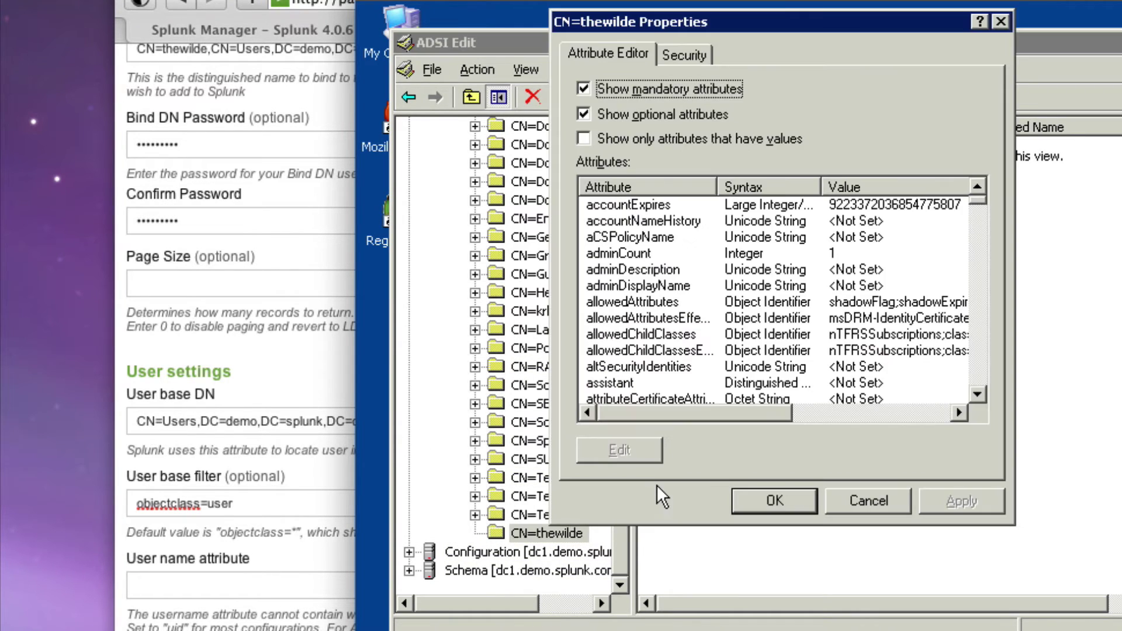
{"action": "left_click", "coordinate": [625, 142]}
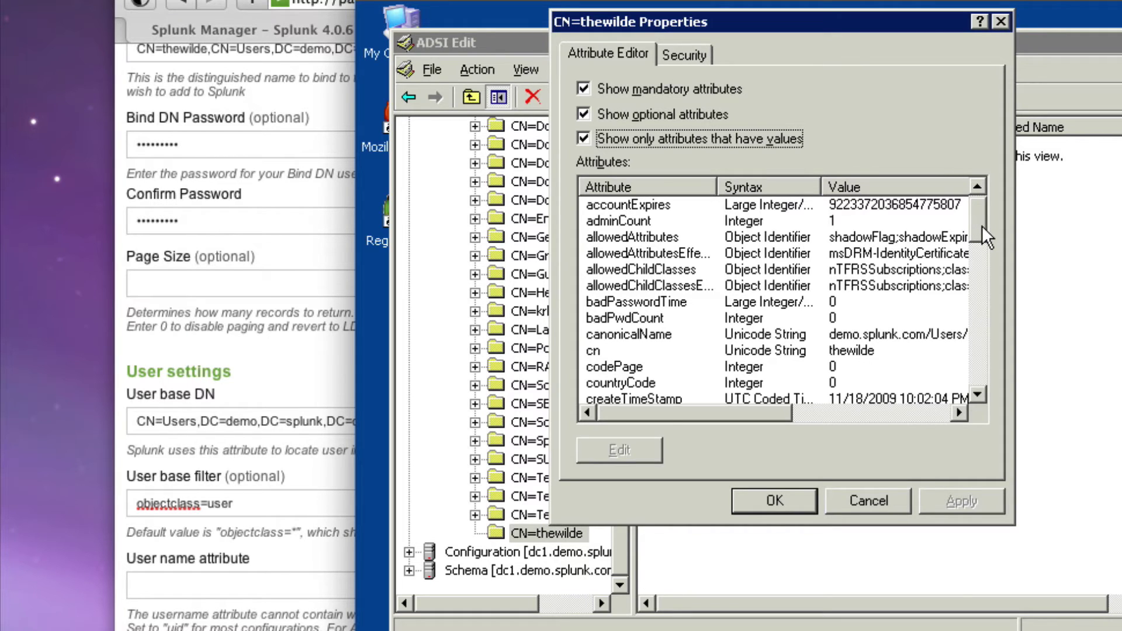
{"action": "left_click_drag", "start_coordinate": [981, 225], "coordinate": [935, 324]}
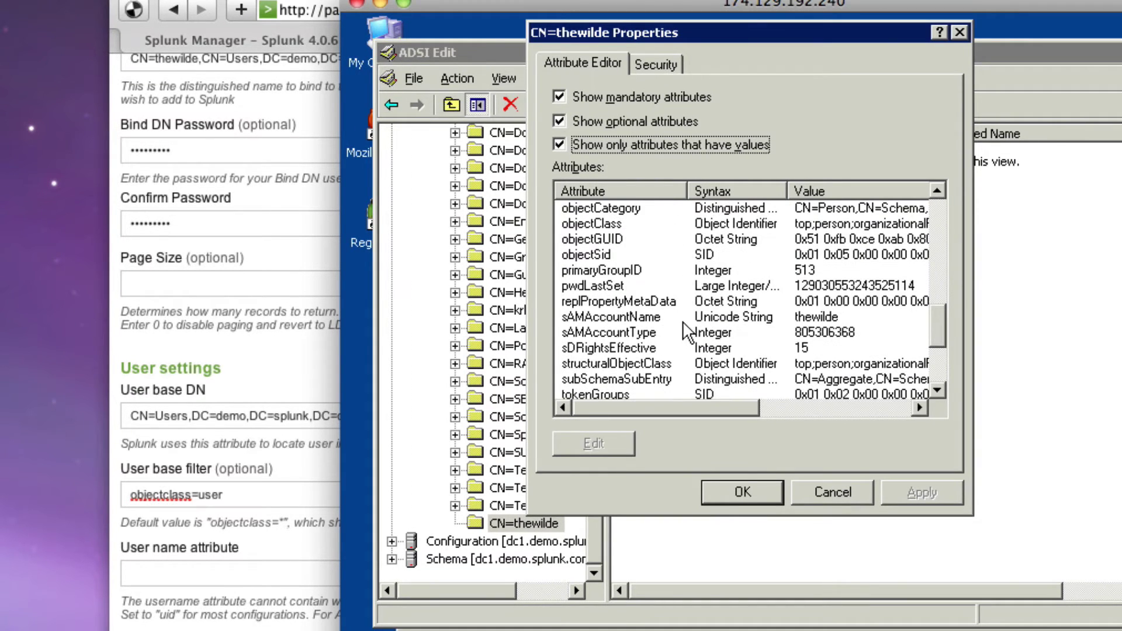
{"action": "left_click", "coordinate": [607, 316]}
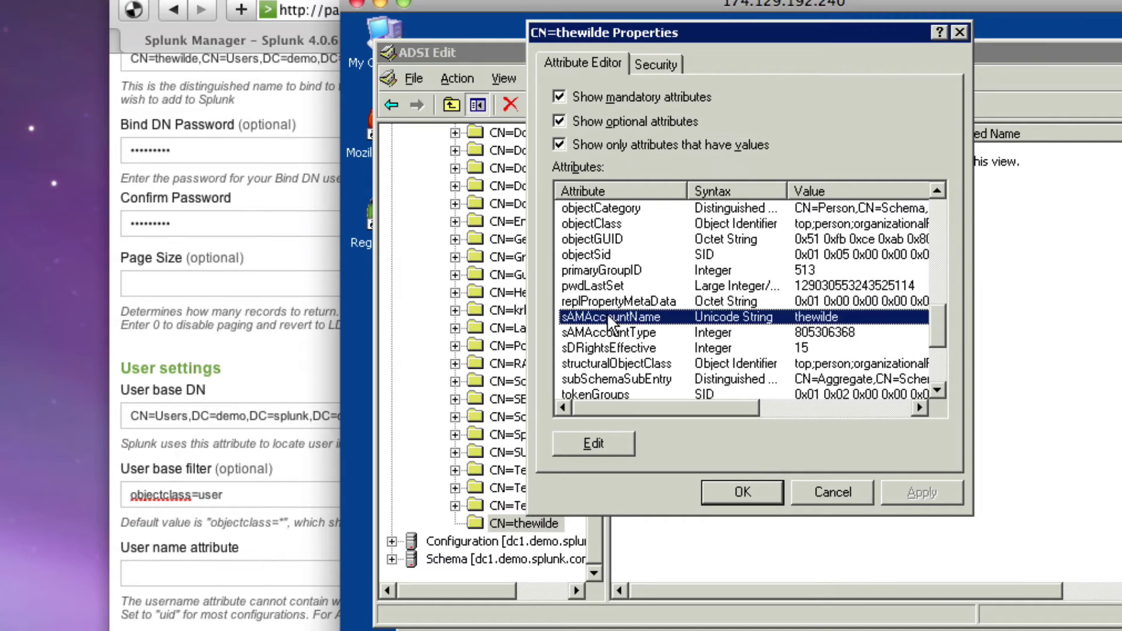
{"action": "double_click", "coordinate": [574, 321]}
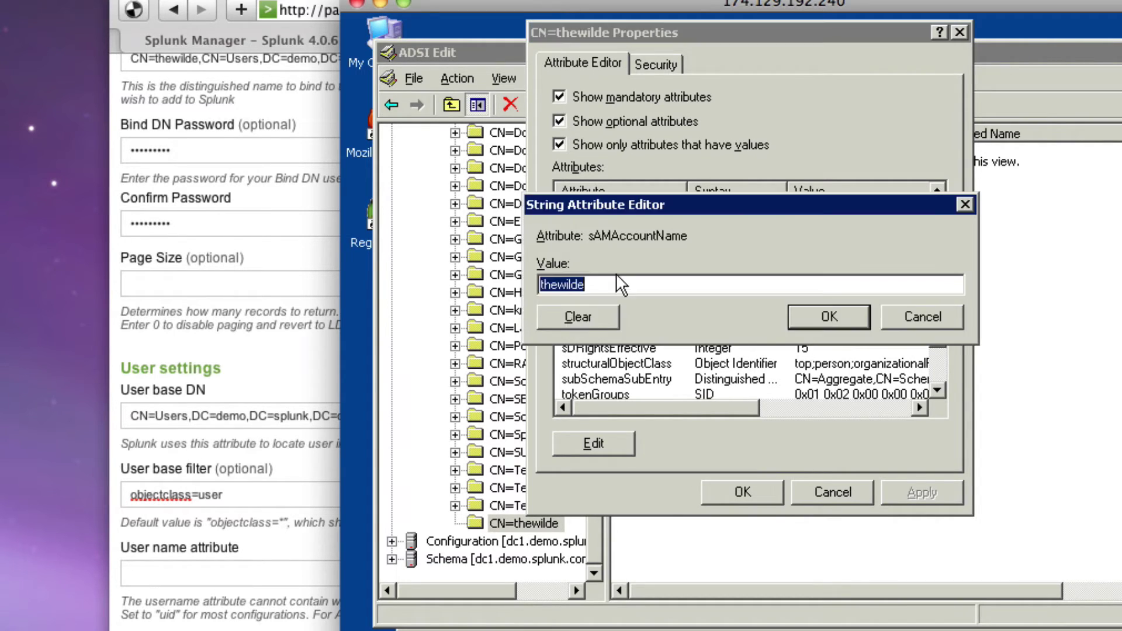
{"action": "left_click_drag", "start_coordinate": [588, 236], "coordinate": [692, 236]}
{"action": "key", "text": "super+c"}
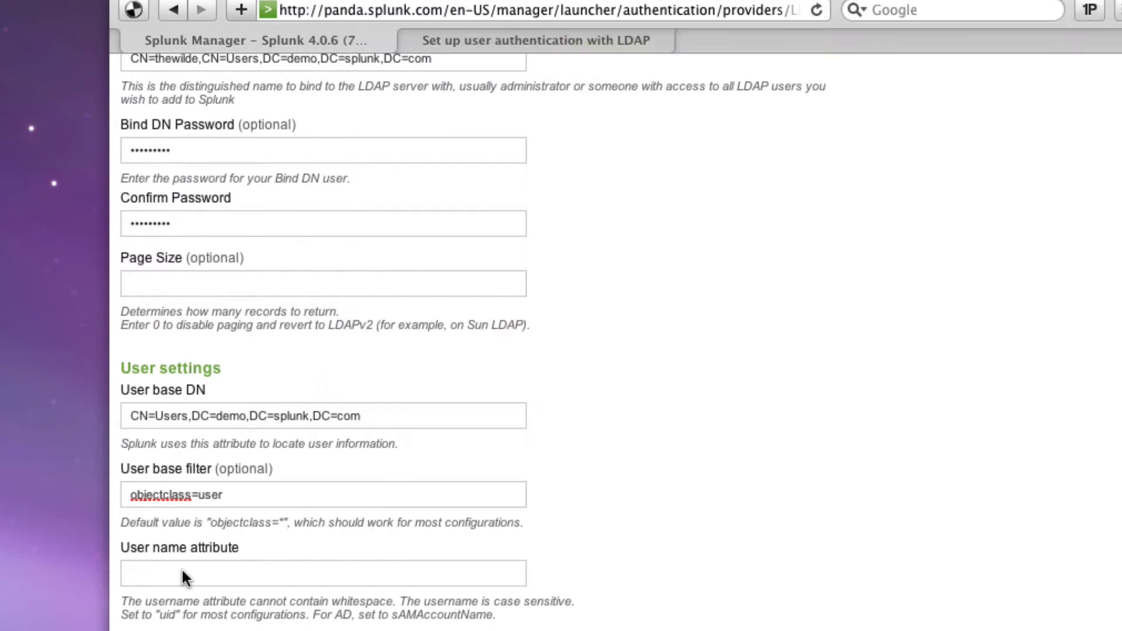
Paste sAMAccountName into the User name attribute field and move to Real name attribute
{"action": "left_click", "coordinate": [181, 574]}
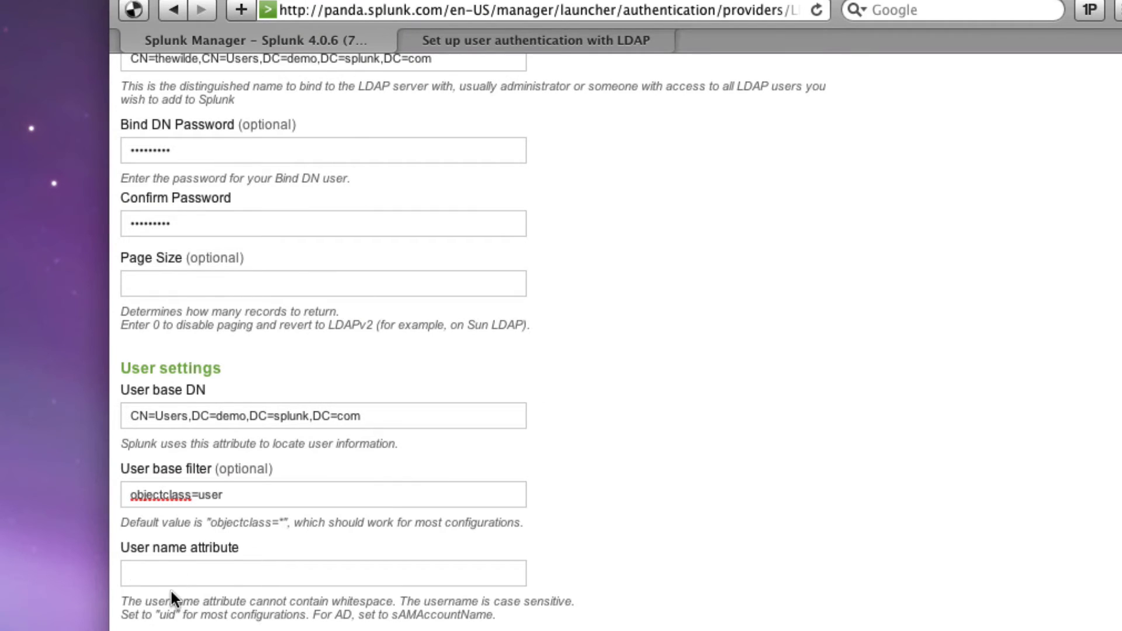
{"action": "key", "text": "super+v"}
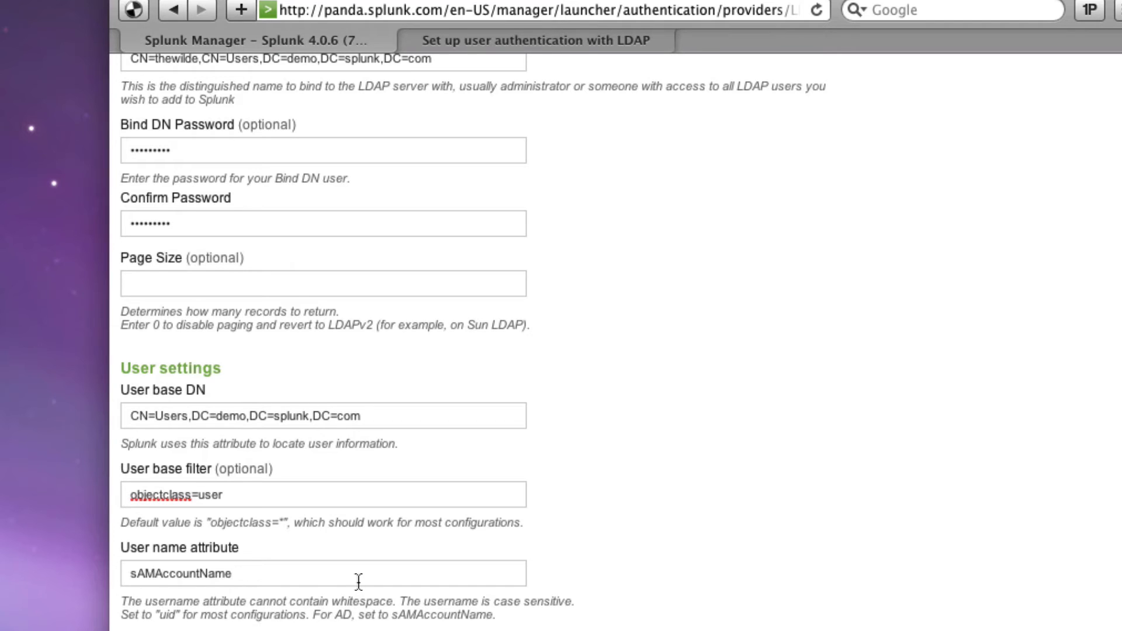
{"action": "scroll", "coordinate": [358, 581], "scroll_direction": "down", "scroll_amount": 3}
{"action": "scroll", "coordinate": [359, 581], "scroll_direction": "down", "scroll_amount": 1}
{"action": "left_click", "coordinate": [216, 486]}
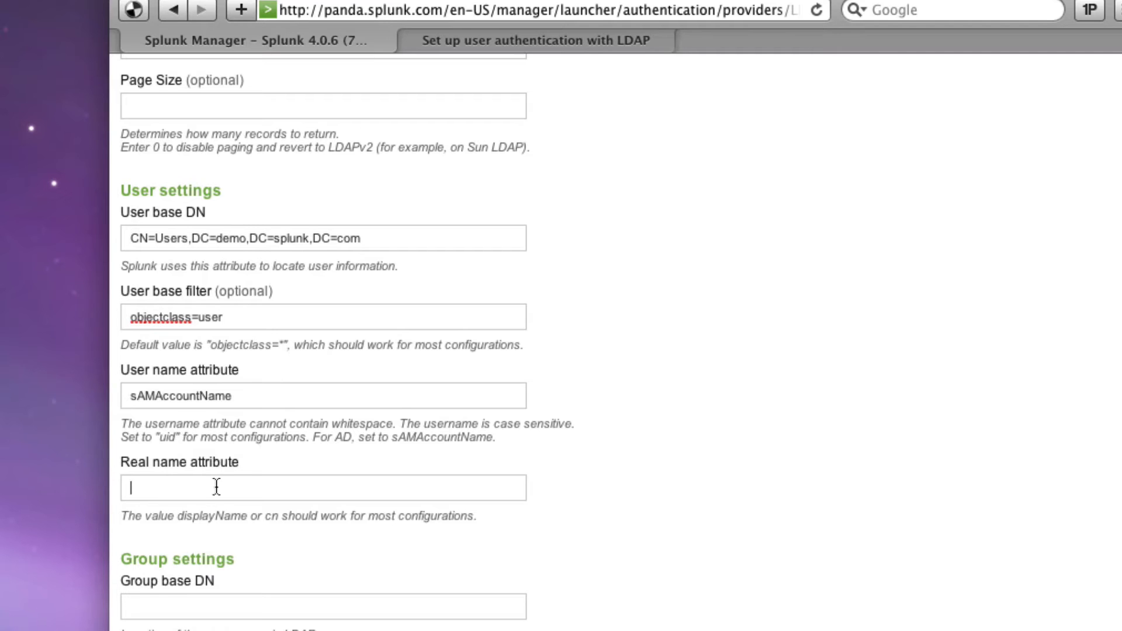
Close the sAMAccountName editor, then open the bind user's displayName value and select the name displayName
{"action": "key", "text": "super+Tab"}
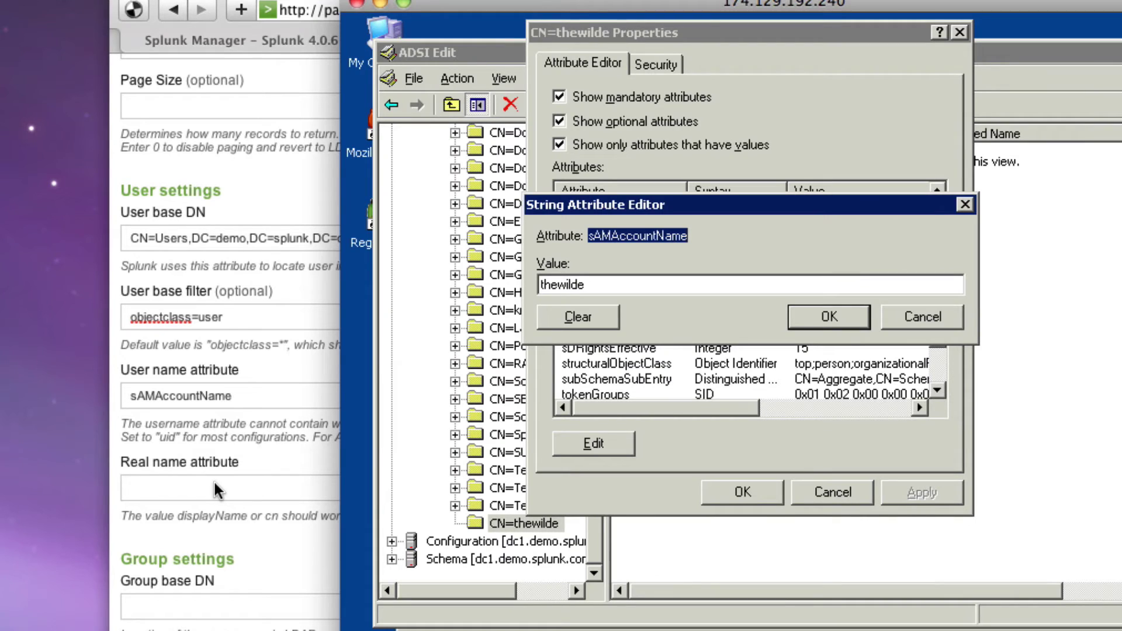
{"action": "left_click", "coordinate": [918, 318]}
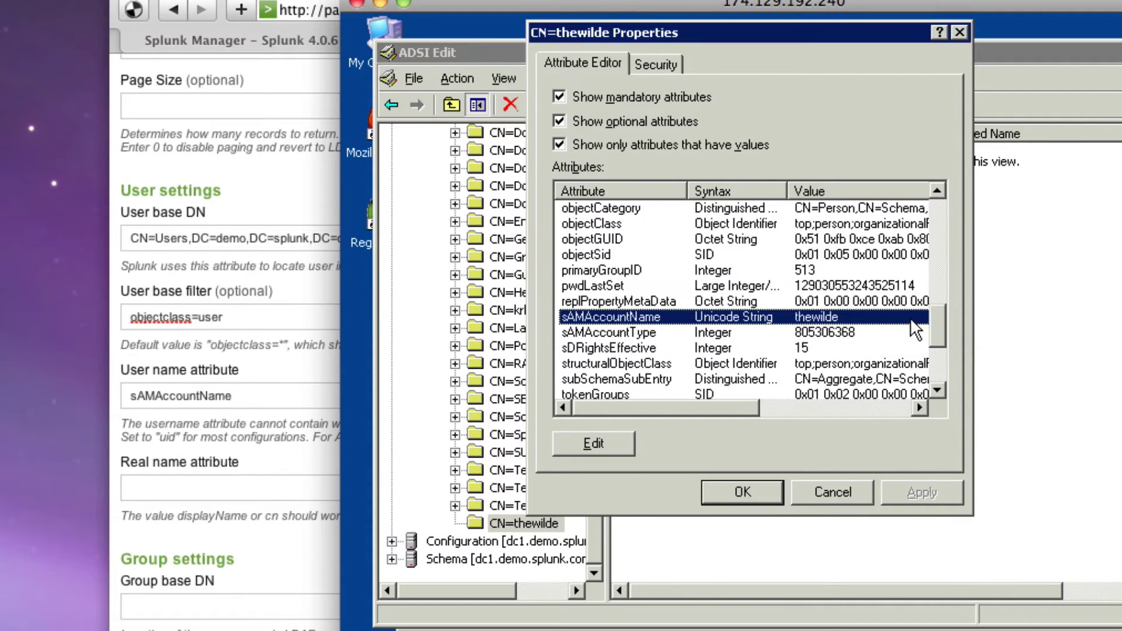
{"action": "scroll", "coordinate": [651, 316], "scroll_direction": "up", "scroll_amount": 2}
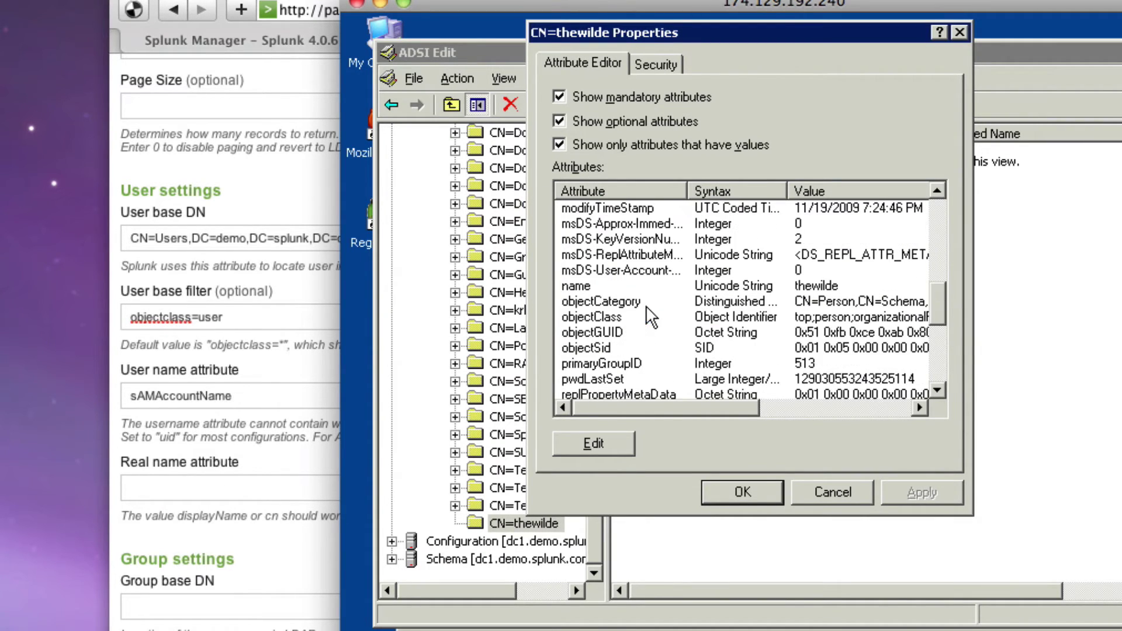
{"action": "left_click", "coordinate": [731, 284]}
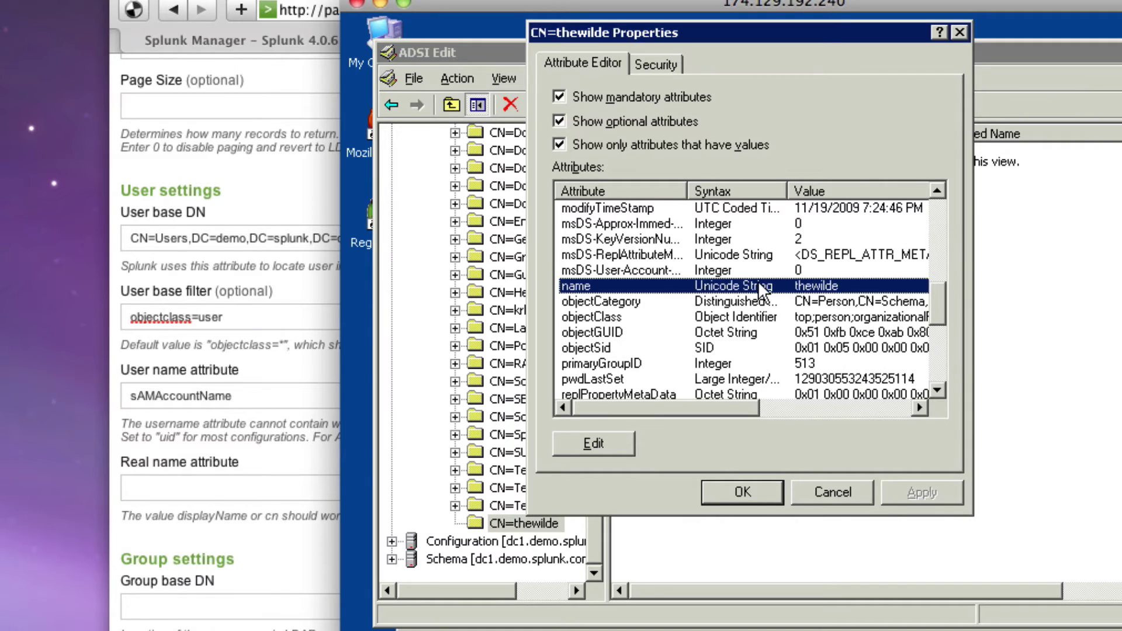
{"action": "left_click_drag", "start_coordinate": [941, 290], "coordinate": [937, 249]}
{"action": "left_click", "coordinate": [822, 286]}
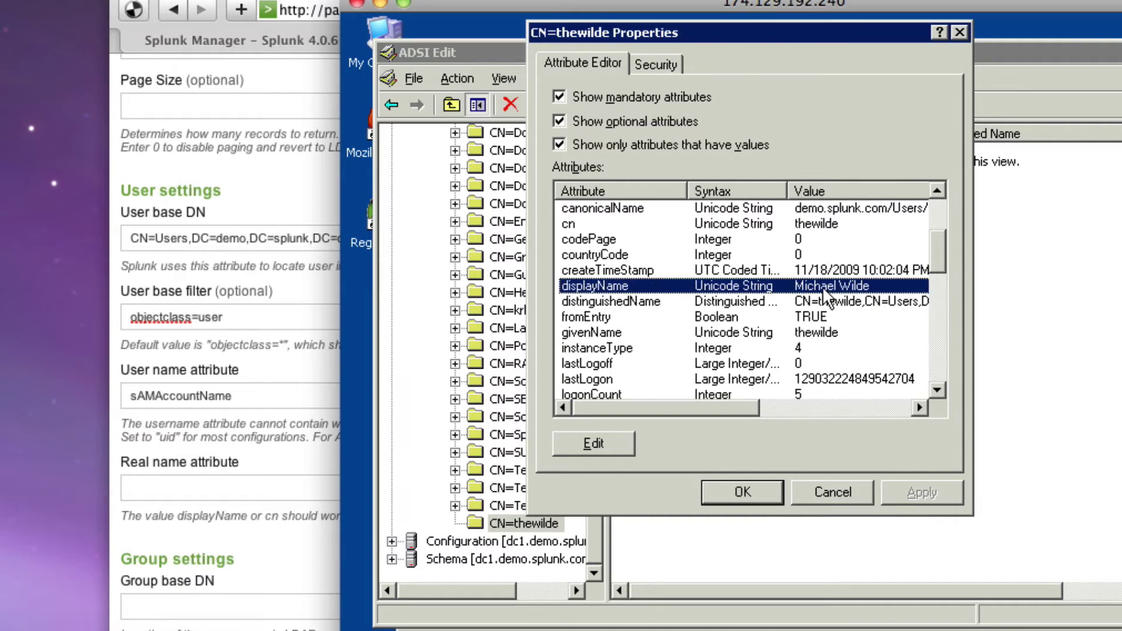
{"action": "double_click", "coordinate": [592, 284]}
{"action": "left_click_drag", "start_coordinate": [587, 235], "coordinate": [667, 246]}
{"action": "key", "text": "super+c"}
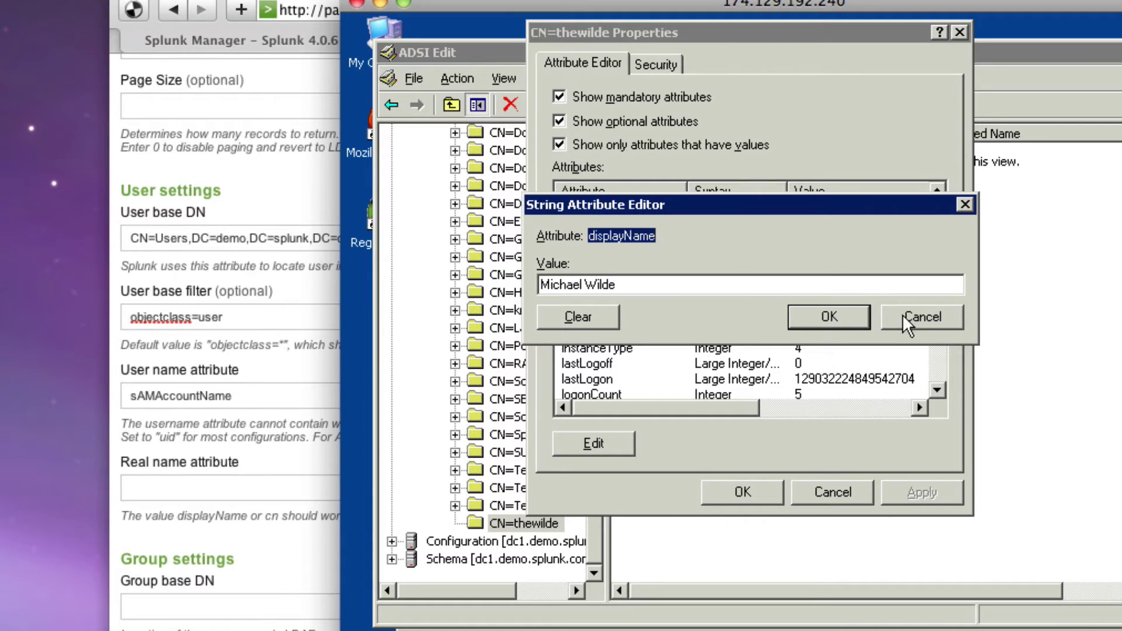
{"action": "left_click", "coordinate": [941, 317]}
Paste displayName into the Real name attribute field and move on to Group base DN
{"action": "left_click", "coordinate": [156, 485]}
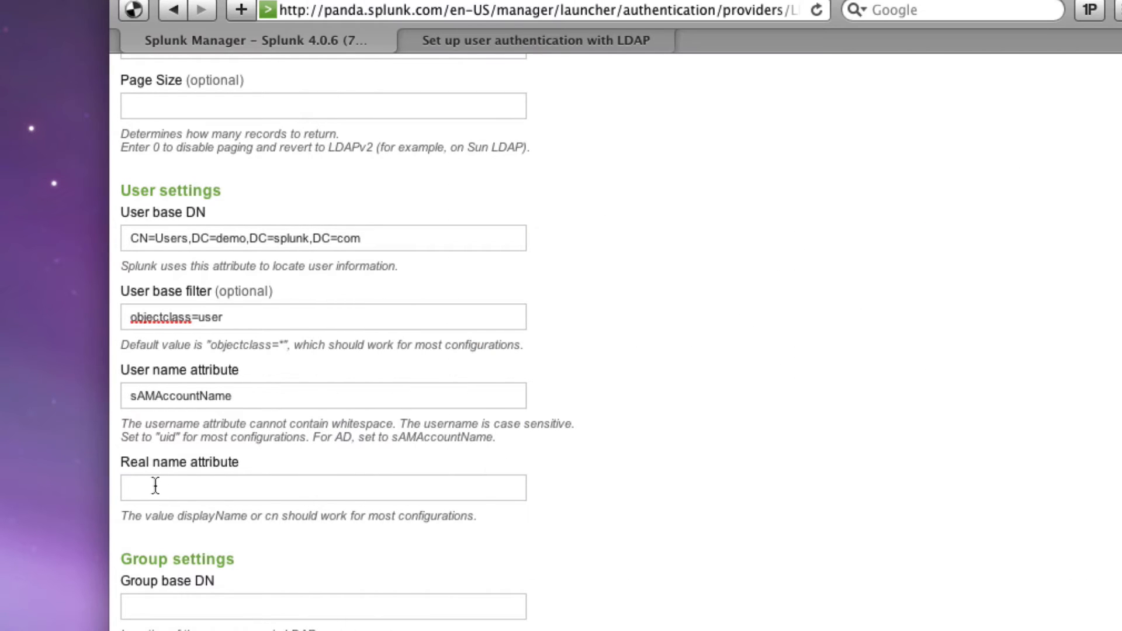
{"action": "key", "text": "super+v"}
{"action": "left_click", "coordinate": [196, 604]}
{"action": "scroll", "coordinate": [196, 605], "scroll_direction": "down", "scroll_amount": 3}
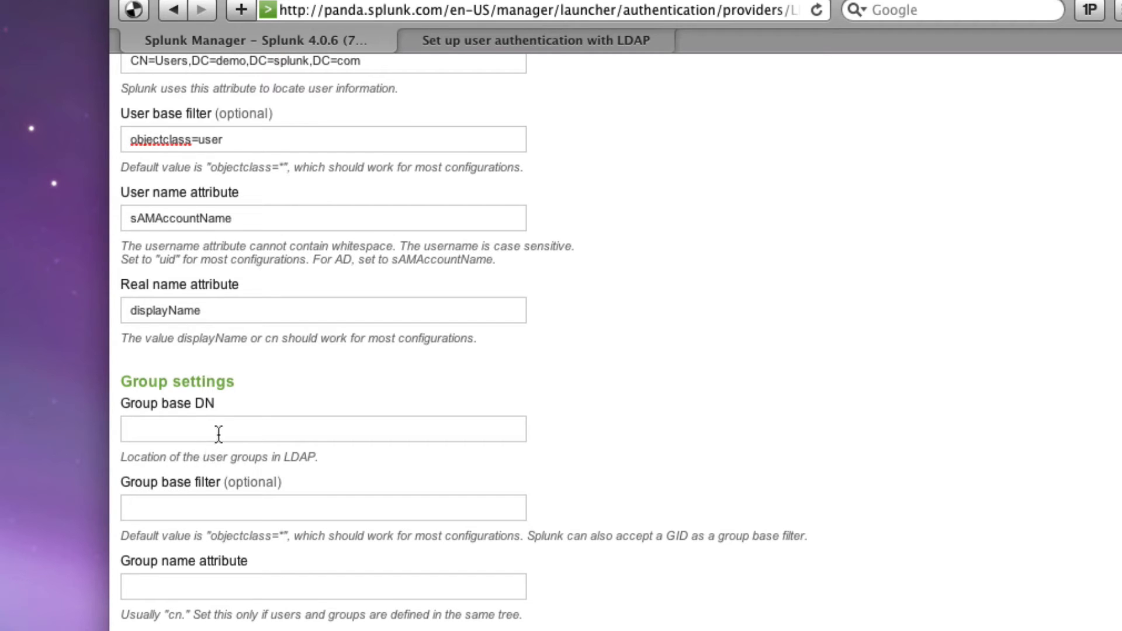
{"action": "key", "text": "super+Tab"}
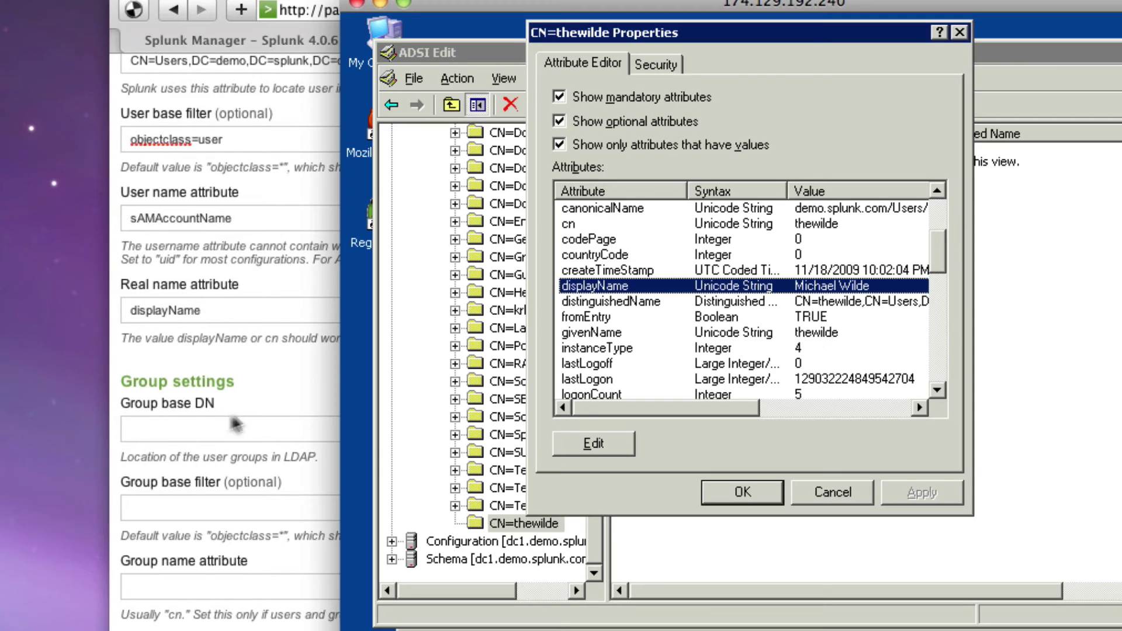
Close the user properties and browse OU=Groups' Splunk Admins, Splunk Power Users and Splunk Users groups
{"action": "left_click", "coordinate": [832, 493]}
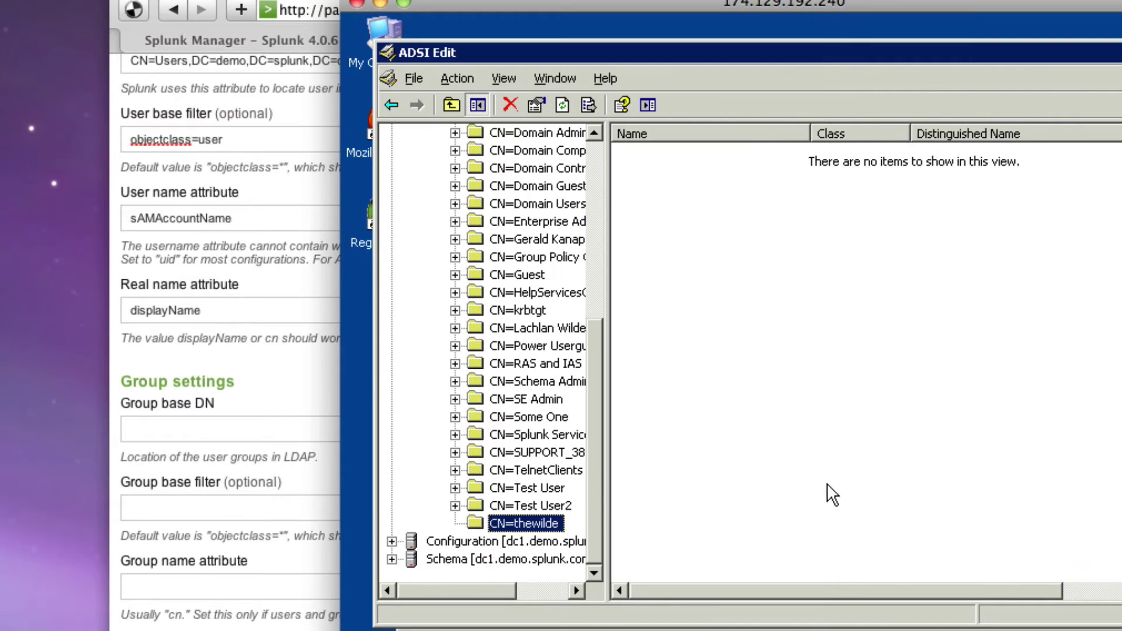
{"action": "left_click_drag", "start_coordinate": [599, 378], "coordinate": [601, 191]}
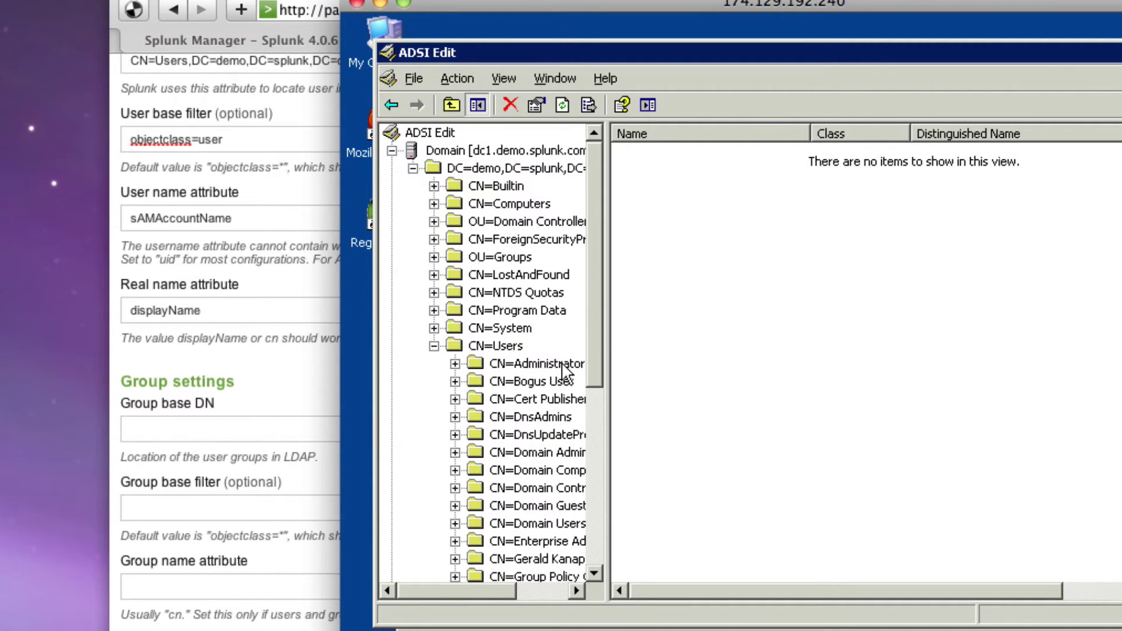
{"action": "left_click", "coordinate": [539, 453]}
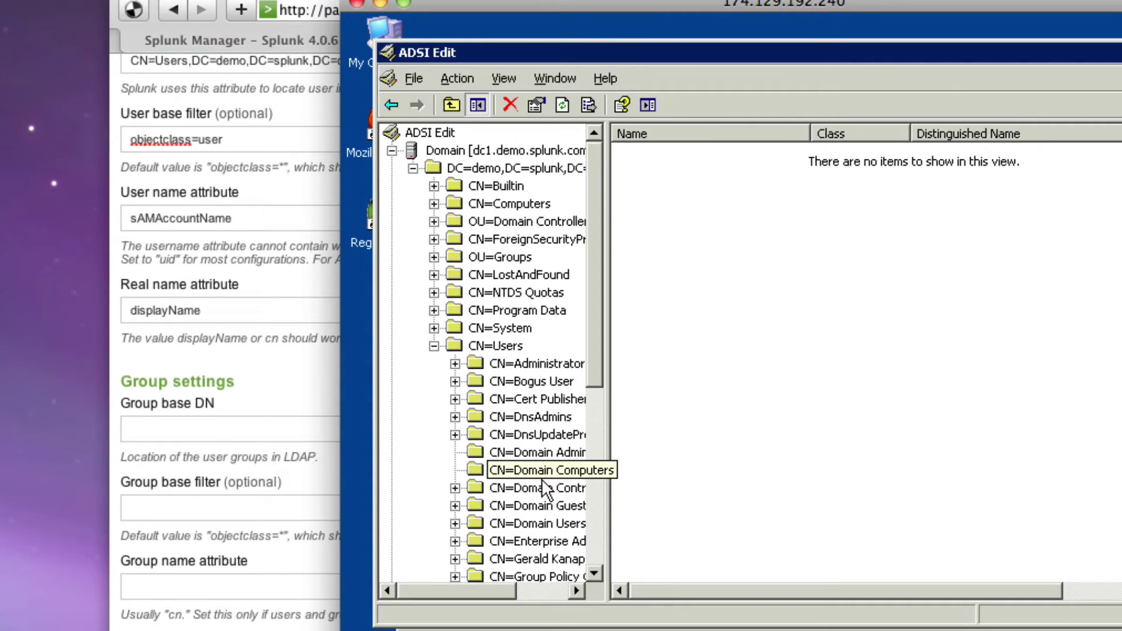
{"action": "left_click", "coordinate": [542, 476]}
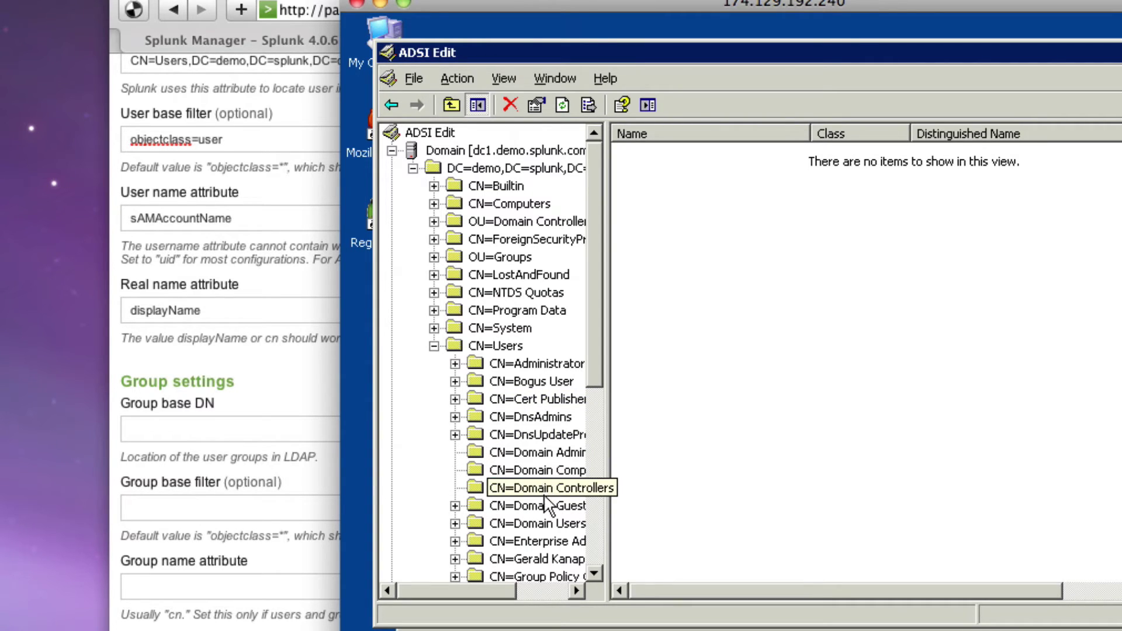
{"action": "left_click", "coordinate": [545, 500]}
{"action": "left_click", "coordinate": [434, 346]}
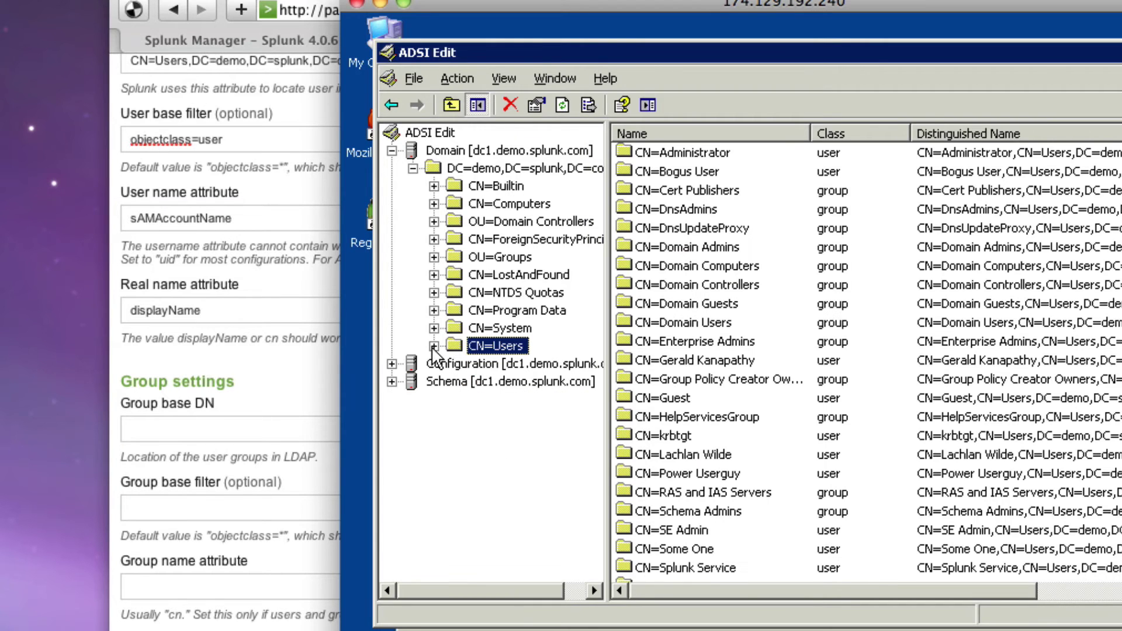
{"action": "left_click", "coordinate": [434, 257]}
{"action": "left_click", "coordinate": [500, 257]}
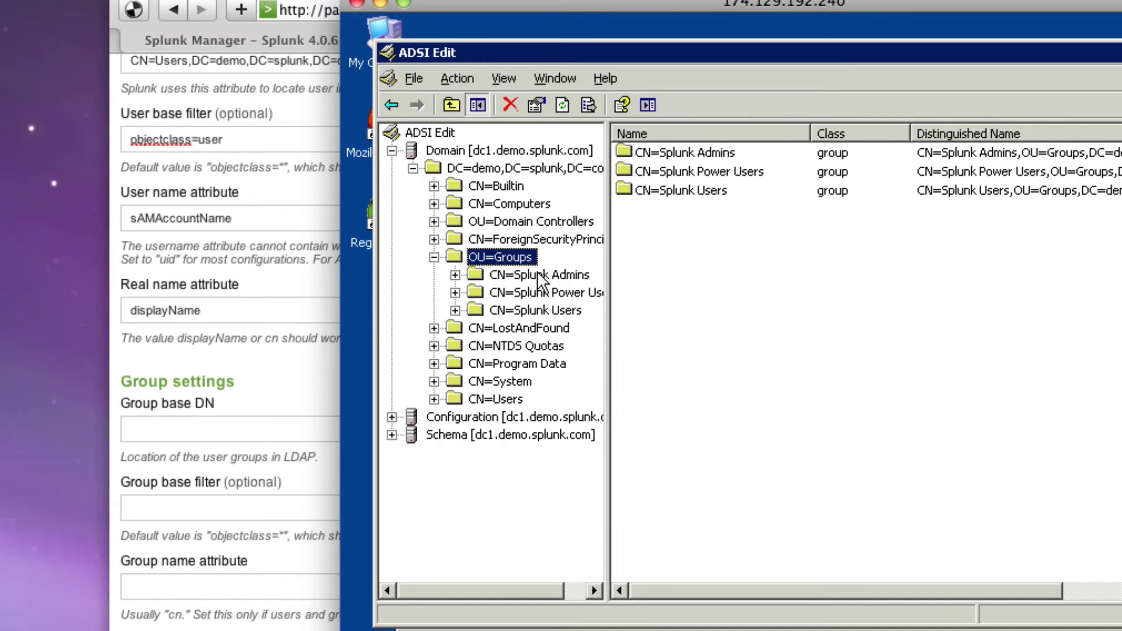
{"action": "left_click", "coordinate": [540, 276]}
{"action": "left_click", "coordinate": [547, 293]}
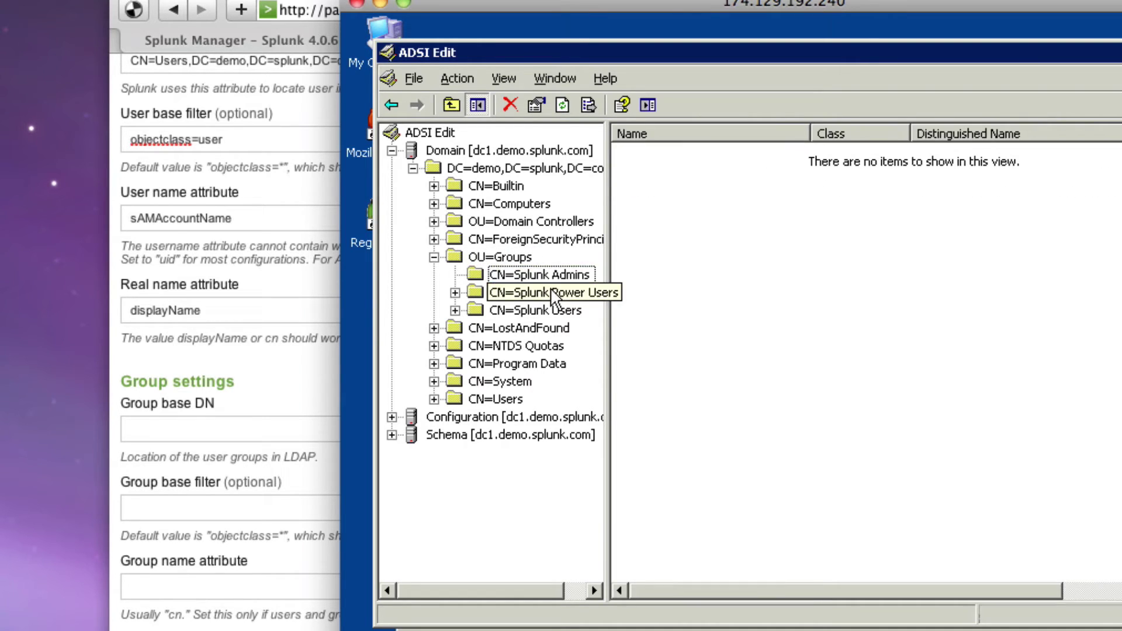
{"action": "left_click", "coordinate": [546, 311]}
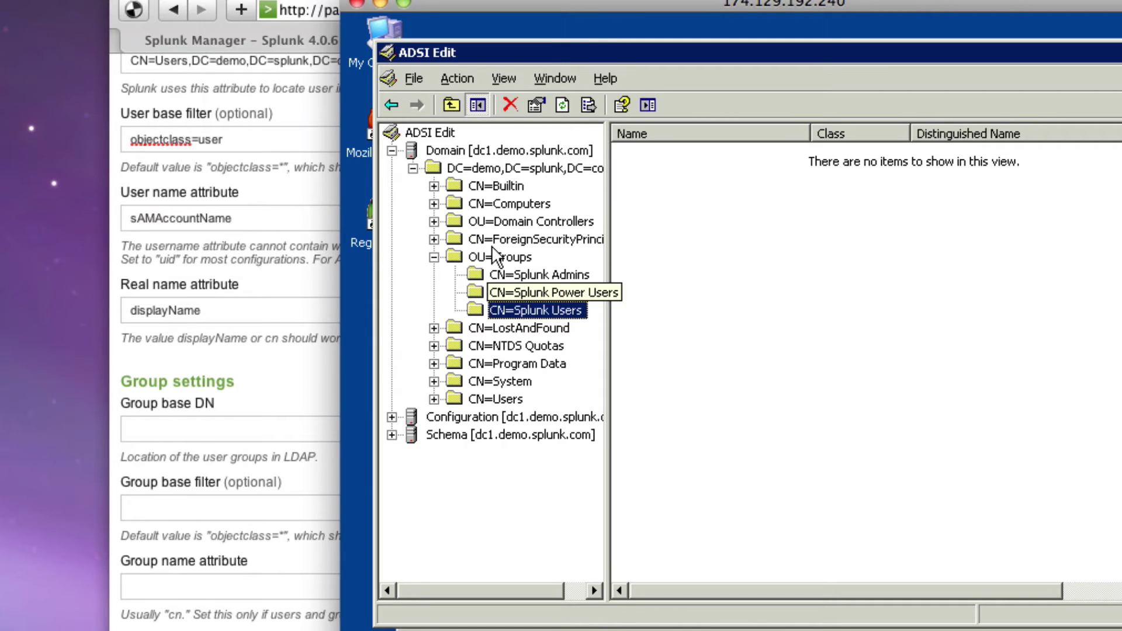
Copy OU=Groups,DC=demo,DC=splunk,DC=com from the Groups container's distinguishedName attribute
{"action": "left_click", "coordinate": [498, 257]}
{"action": "right_click", "coordinate": [499, 257]}
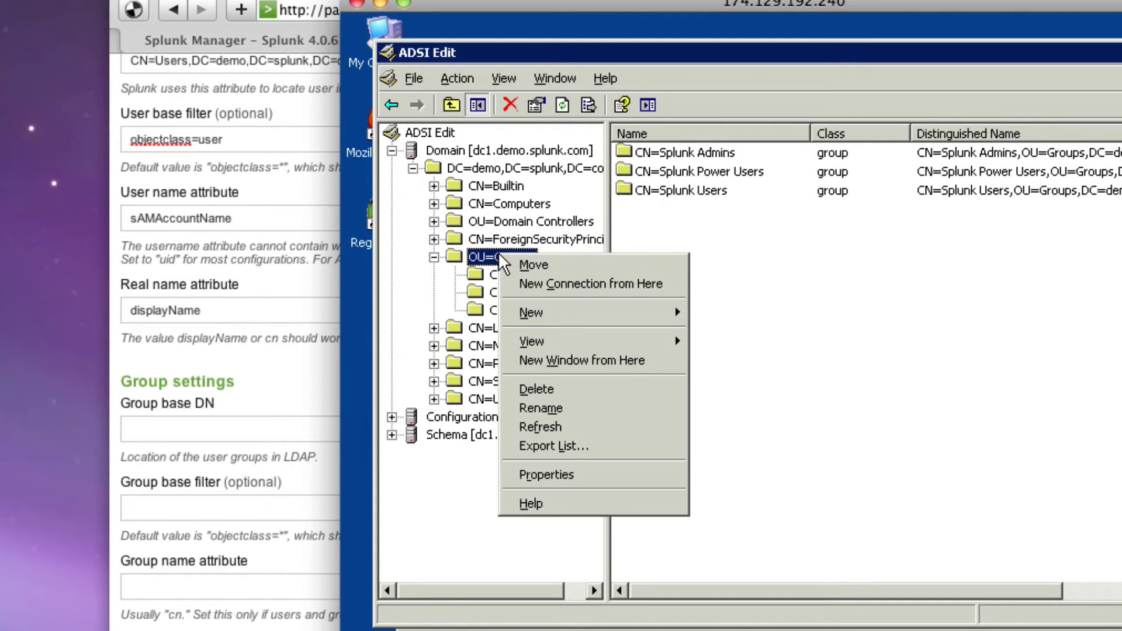
{"action": "left_click", "coordinate": [610, 475]}
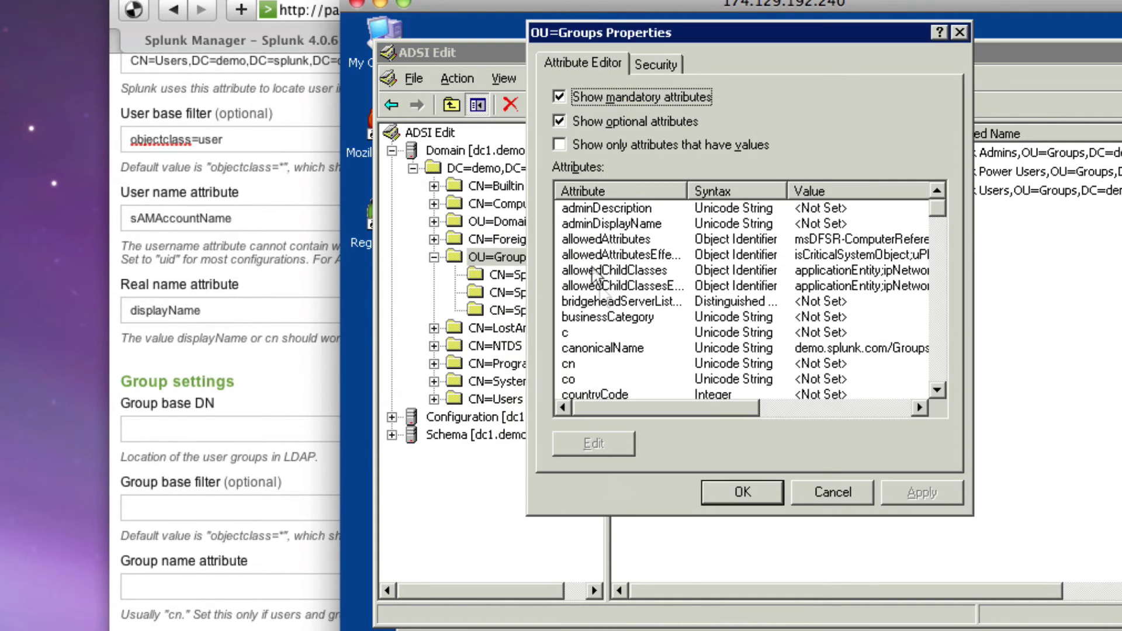
{"action": "left_click", "coordinate": [561, 145]}
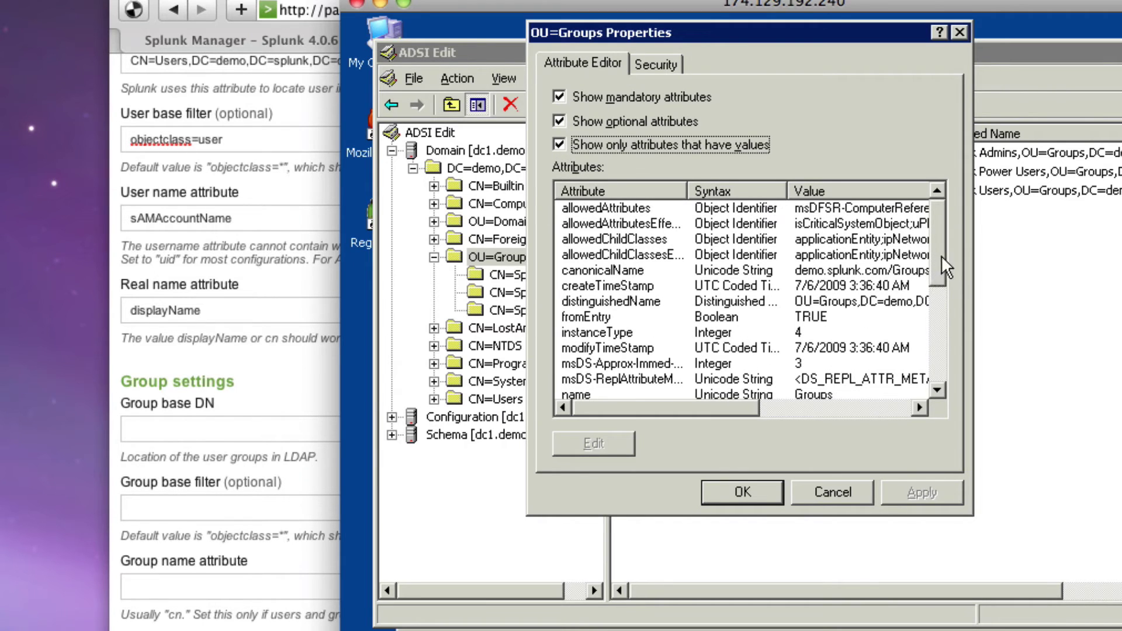
{"action": "double_click", "coordinate": [830, 302]}
{"action": "key", "text": "super+c"}
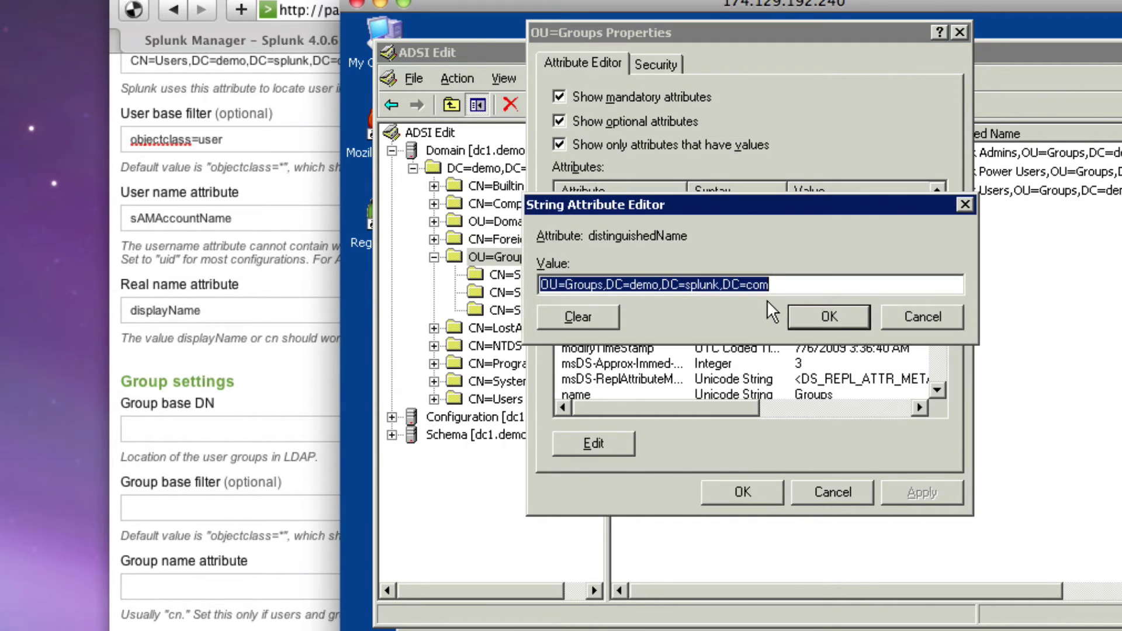
{"action": "left_click", "coordinate": [918, 321]}
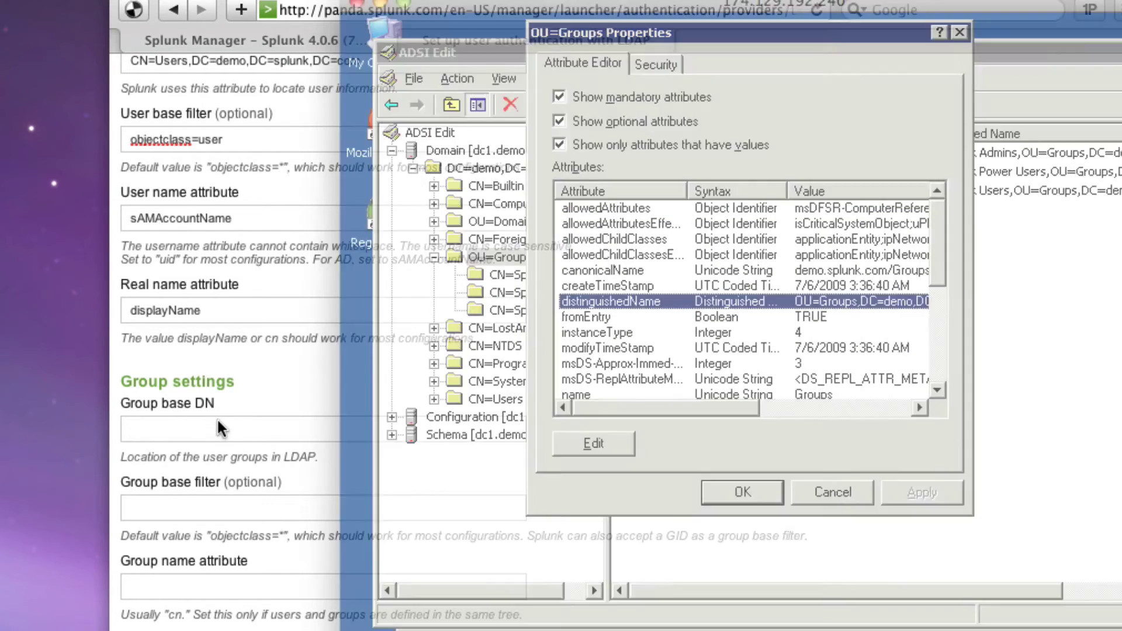
{"action": "left_click", "coordinate": [216, 429]}
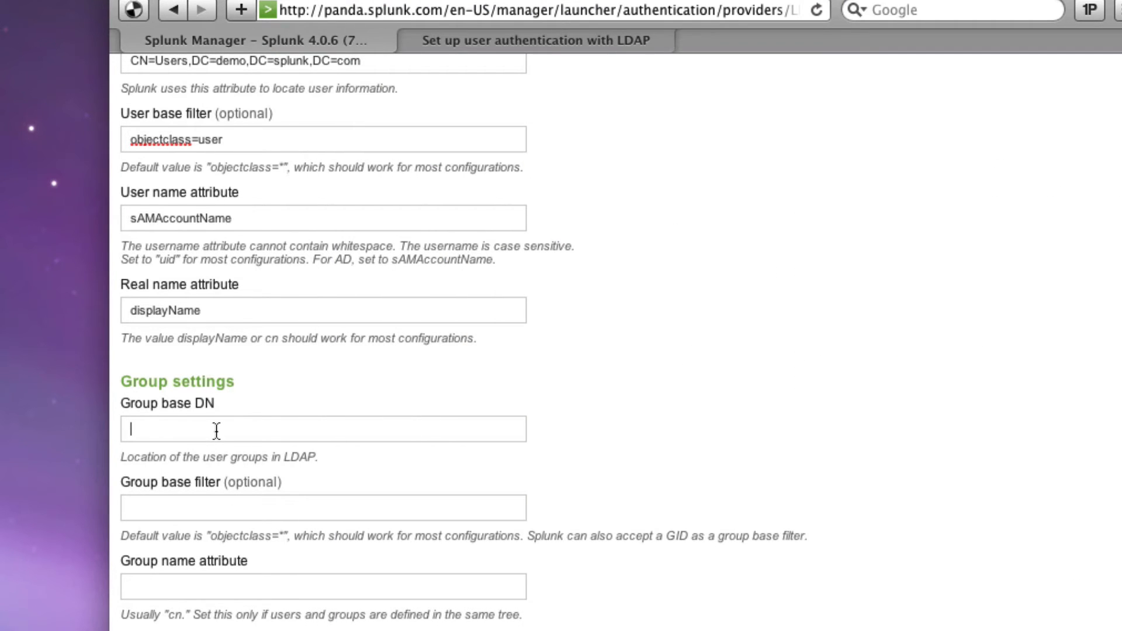
Paste OU=Groups,DC=demo,DC=splunk,DC=com as the Group base DN
{"action": "key", "text": "super+v"}
{"action": "scroll", "coordinate": [218, 427], "scroll_direction": "down", "scroll_amount": 5}
{"action": "left_click", "coordinate": [240, 419]}
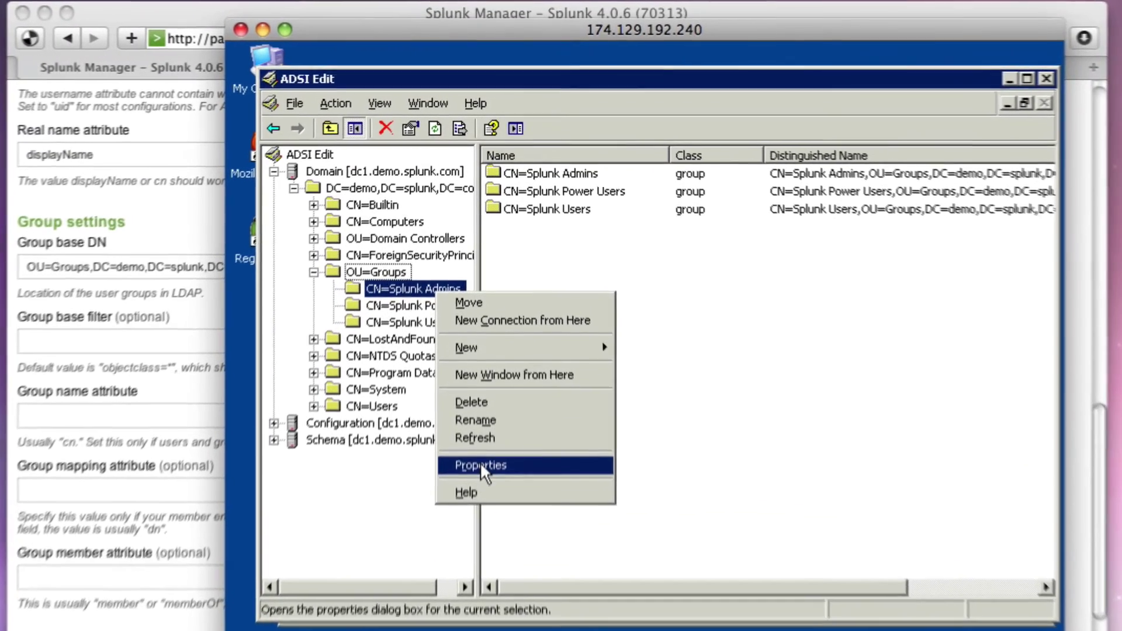
Inspect the Splunk Admins group's attributes in ADSI Edit, locating member and sAMAccountName
{"action": "left_click", "coordinate": [480, 398]}
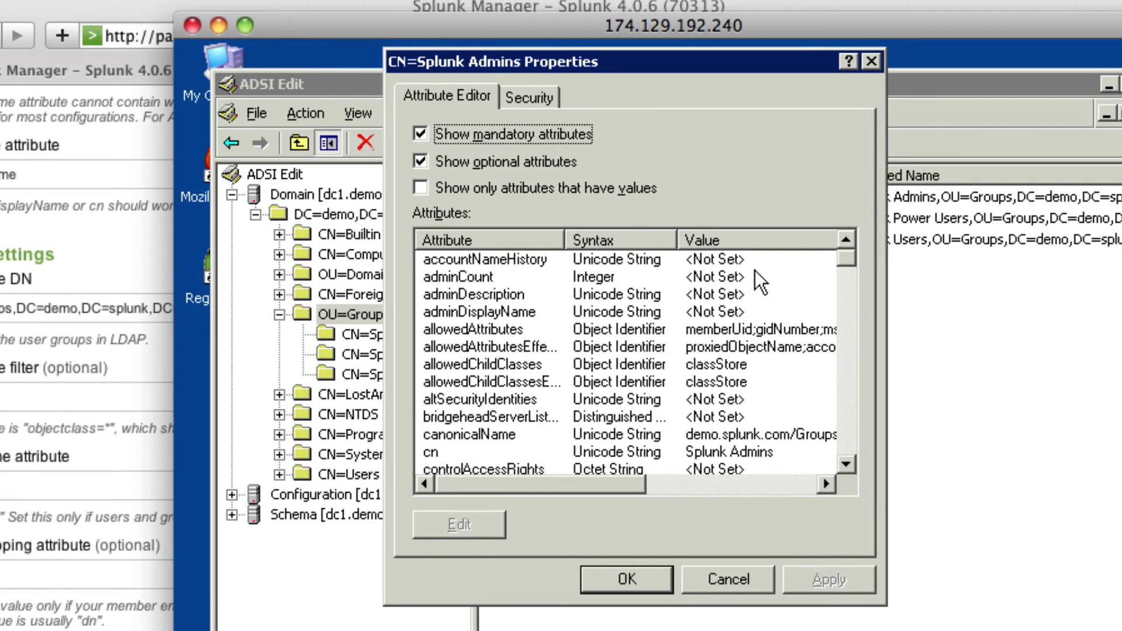
{"action": "left_click", "coordinate": [846, 416]}
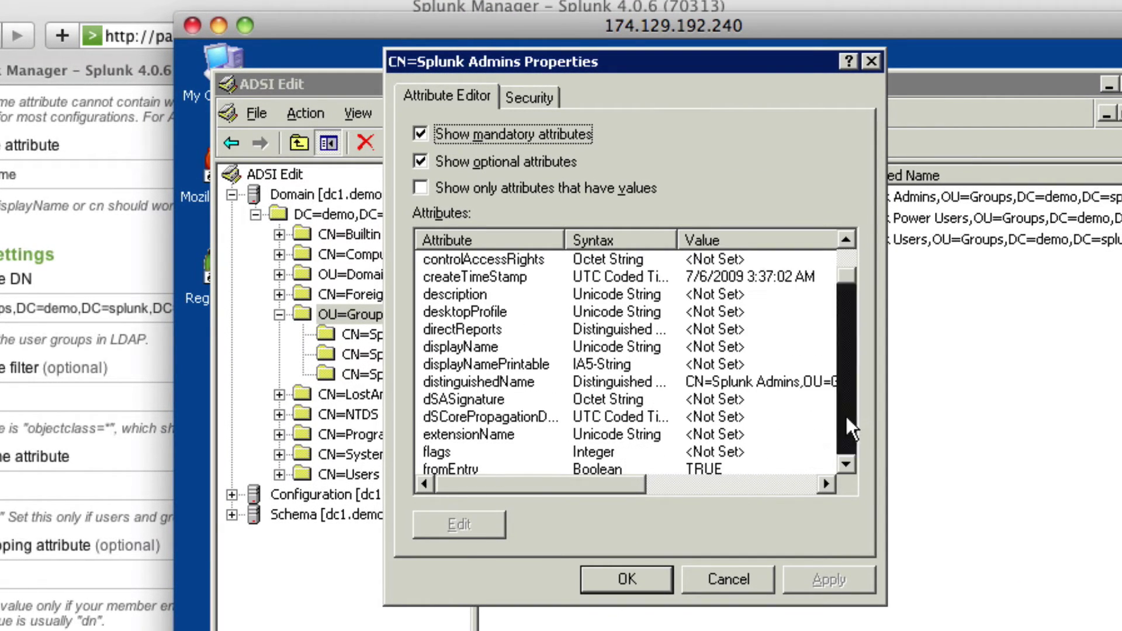
{"action": "left_click", "coordinate": [846, 416]}
{"action": "left_click", "coordinate": [846, 416]}
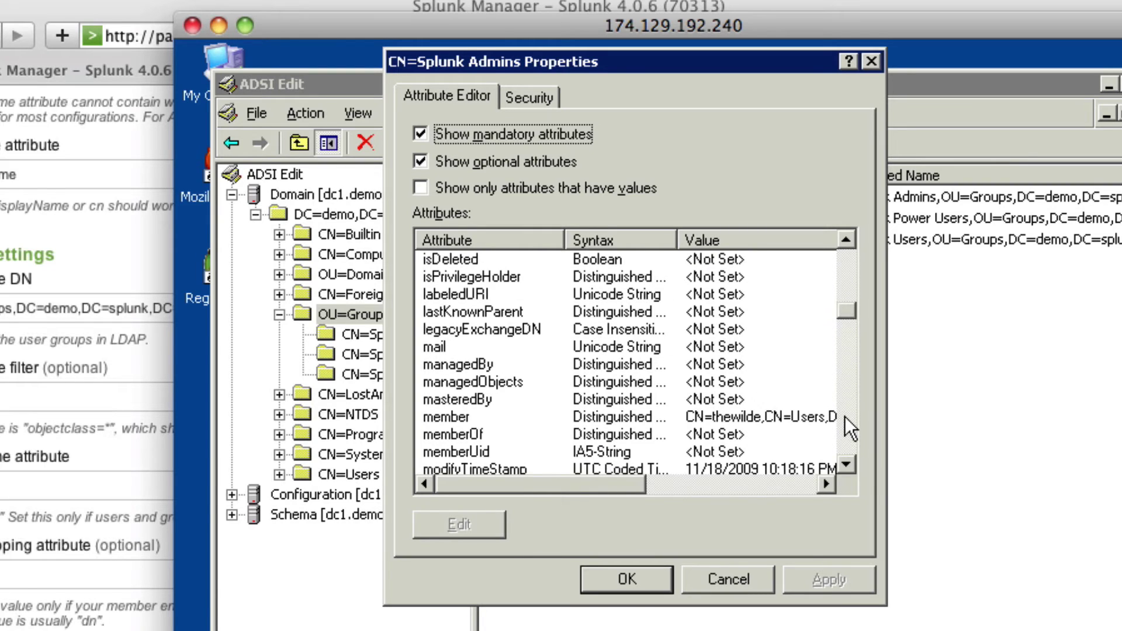
{"action": "left_click", "coordinate": [848, 436]}
{"action": "left_click_drag", "start_coordinate": [850, 328], "coordinate": [849, 411]}
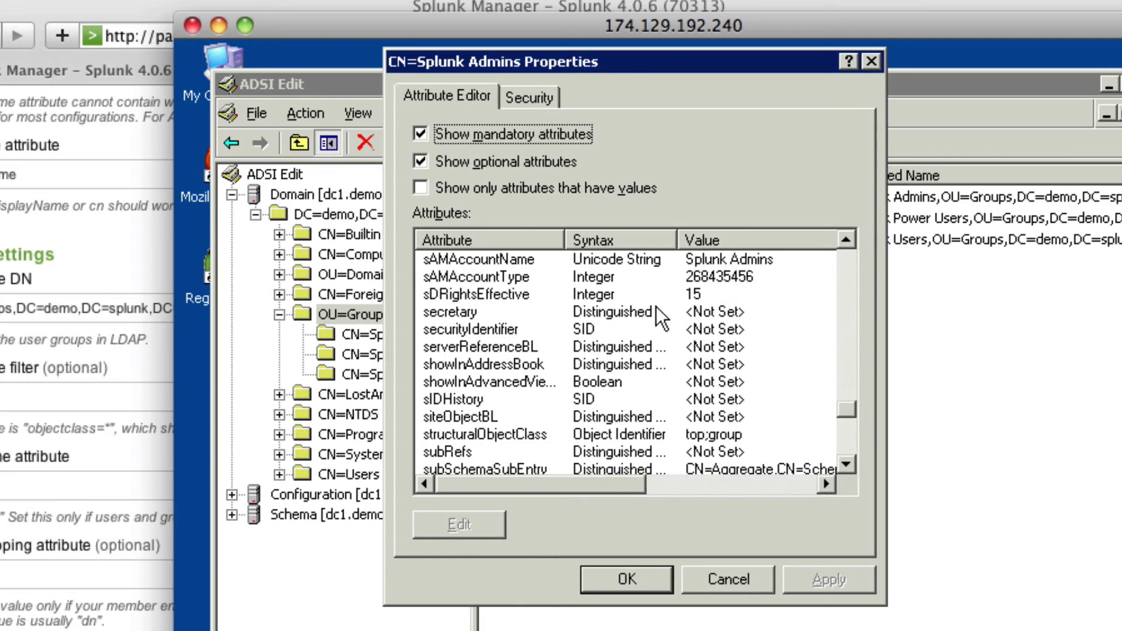
{"action": "left_click", "coordinate": [492, 258]}
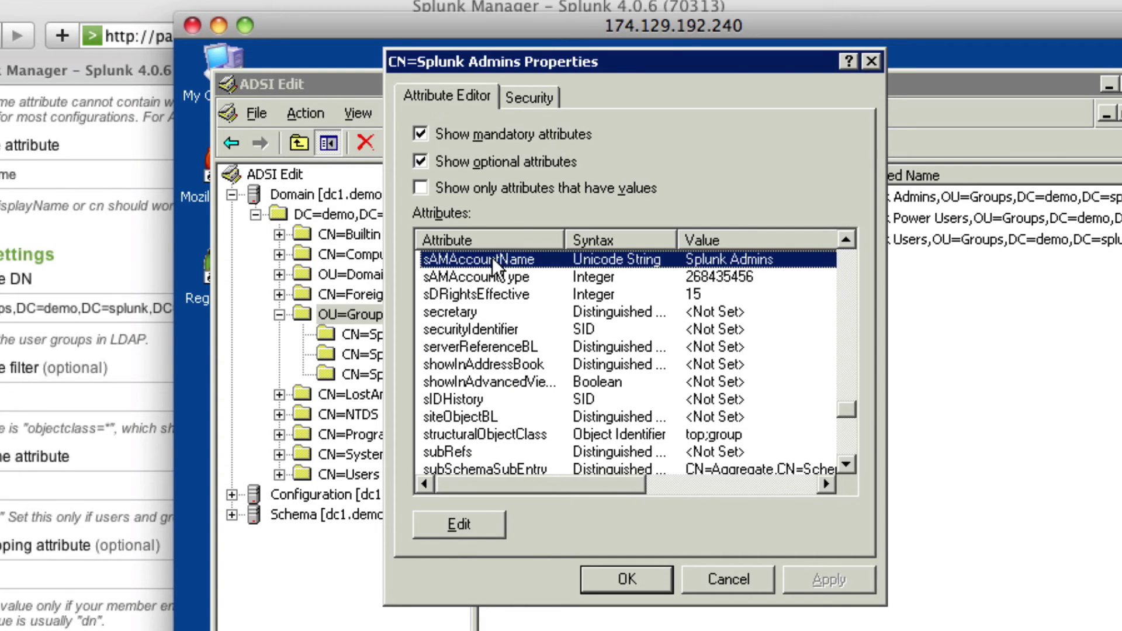
Close the group properties unchanged and return to the Splunk LDAP settings page
{"action": "left_click", "coordinate": [753, 583]}
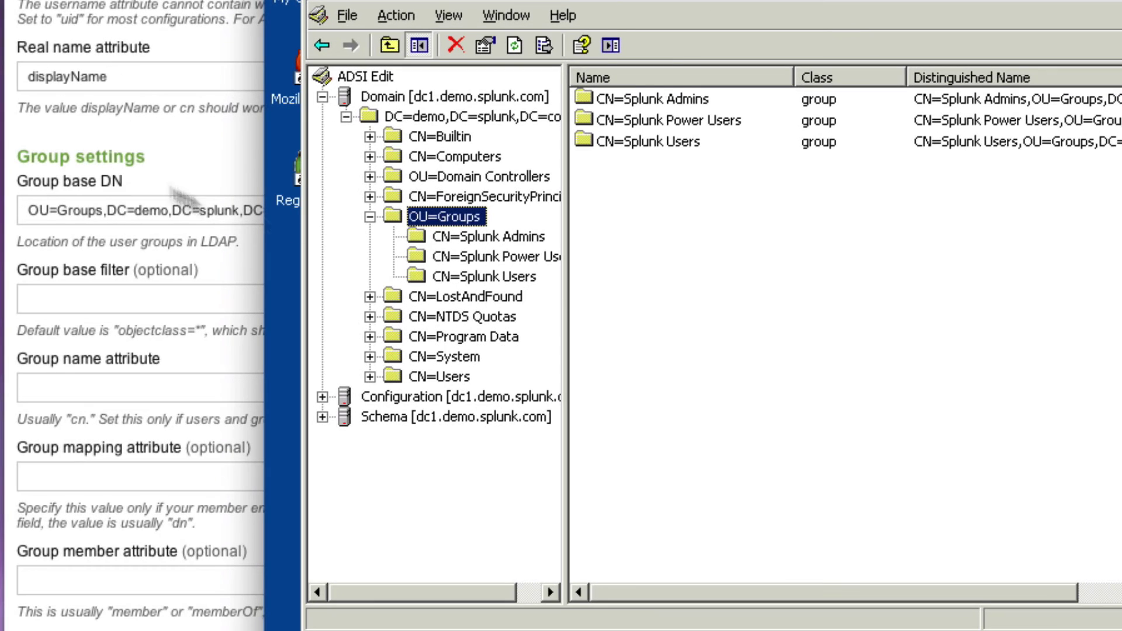
{"action": "left_click", "coordinate": [142, 502]}
{"action": "scroll", "coordinate": [182, 408], "scroll_direction": "up", "scroll_amount": 6}
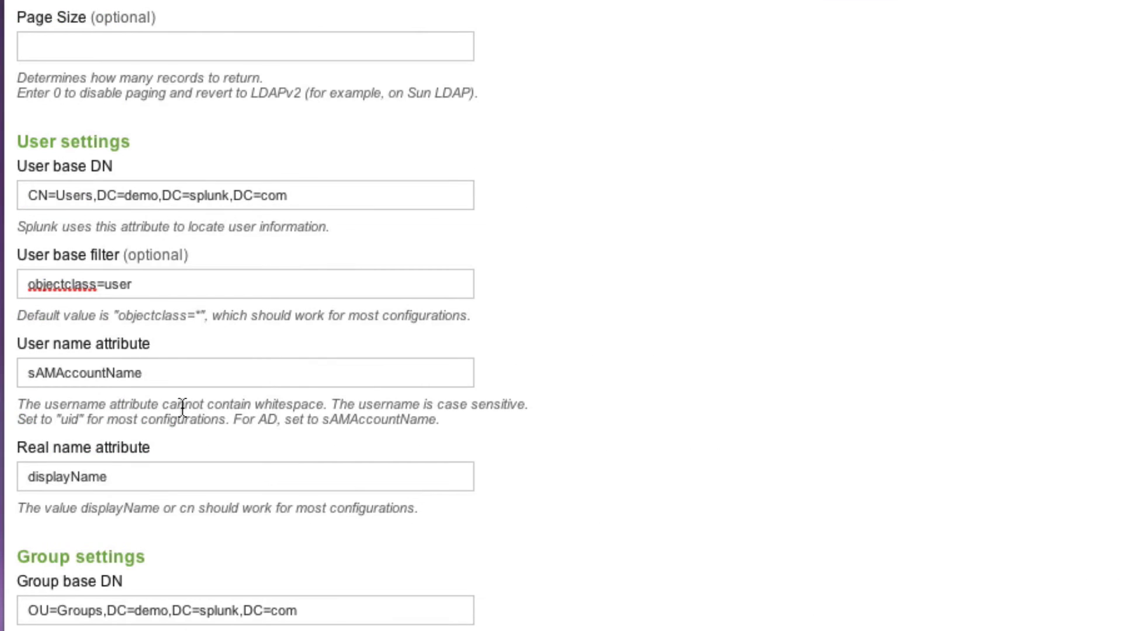
Set Group name attribute to sAMAccountName and Group member attribute to member
{"action": "double_click", "coordinate": [128, 373]}
{"action": "key", "text": "ctrl+c"}
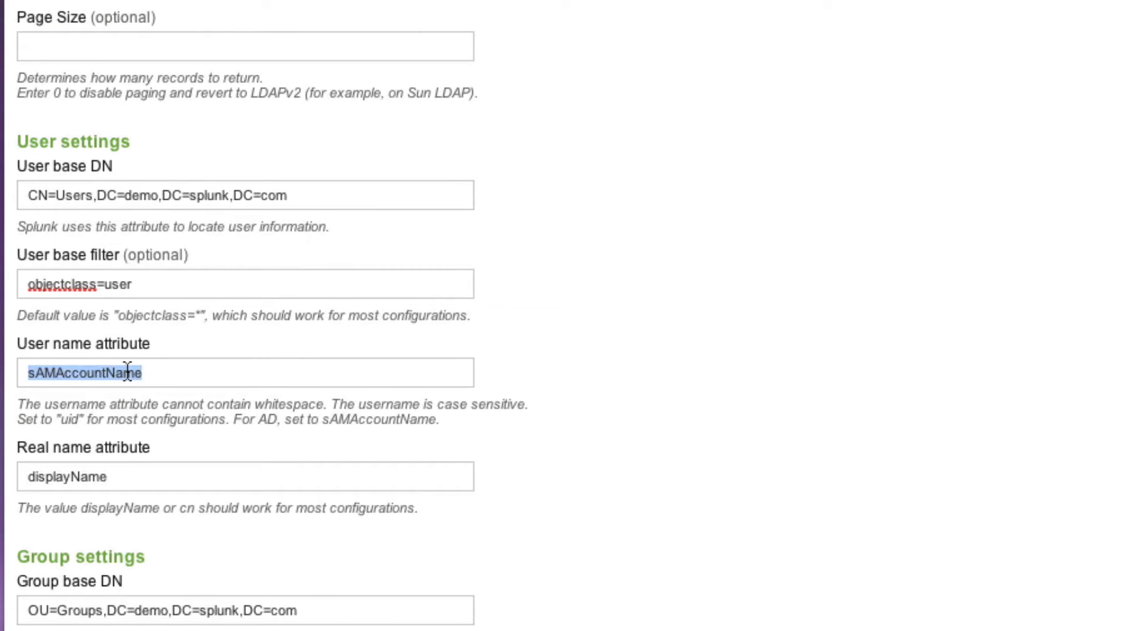
{"action": "scroll", "coordinate": [154, 489], "scroll_direction": "down", "scroll_amount": 10}
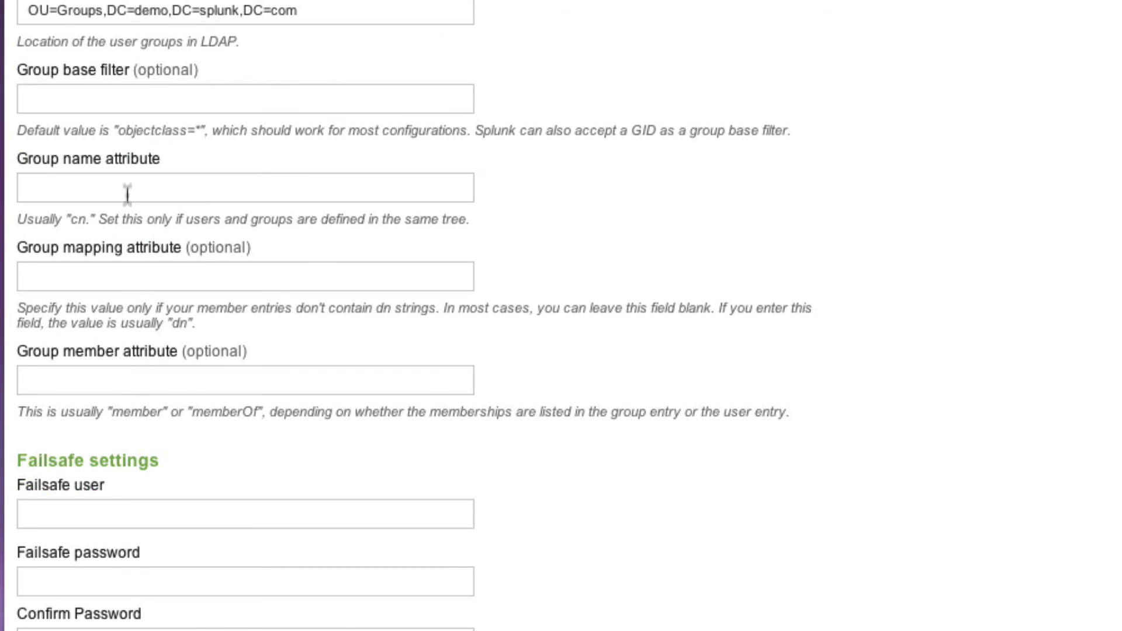
{"action": "left_click", "coordinate": [127, 186]}
{"action": "key", "text": "ctrl+v"}
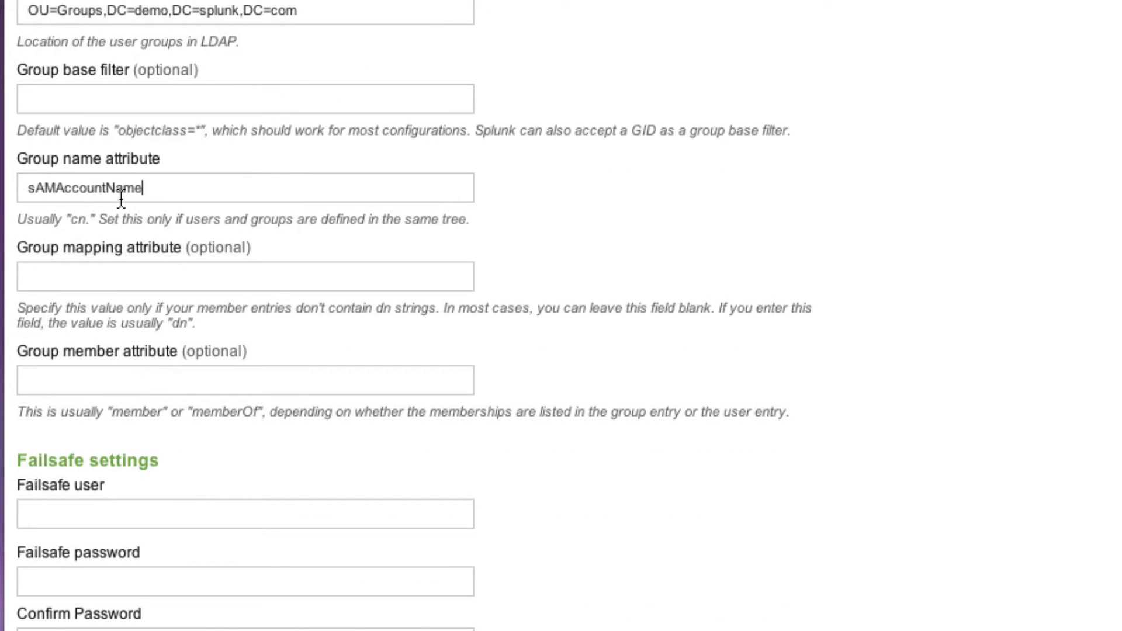
{"action": "left_click", "coordinate": [198, 273]}
{"action": "left_click", "coordinate": [155, 386]}
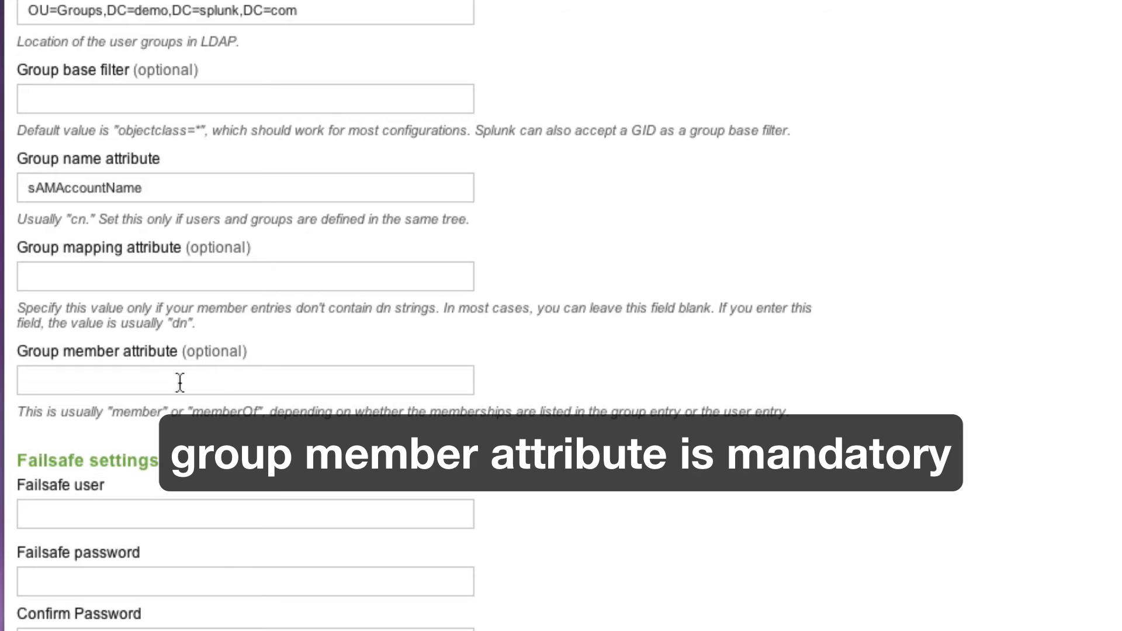
{"action": "type", "text": "member"}
{"action": "left_click", "coordinate": [127, 506]}
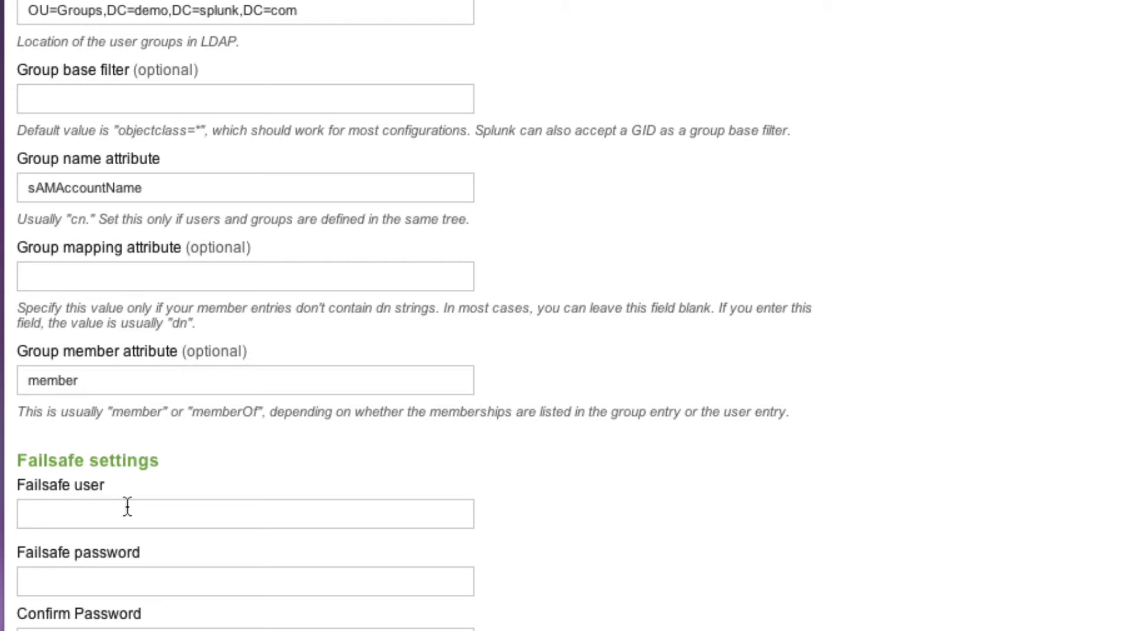
Enter the failsafe username, password and password confirmation, then save the panda LDAP strategy
{"action": "type", "text": "splunk"}
{"action": "key", "text": "Tab"}
{"action": "type", "text": "splunk"}
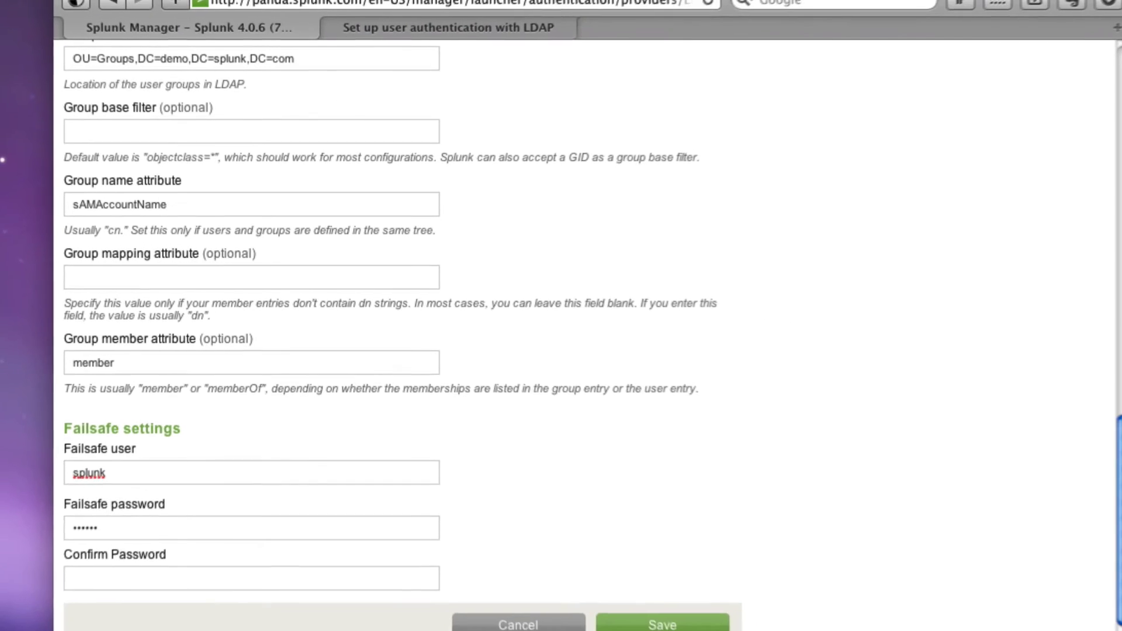
{"action": "key", "text": "super+a"}
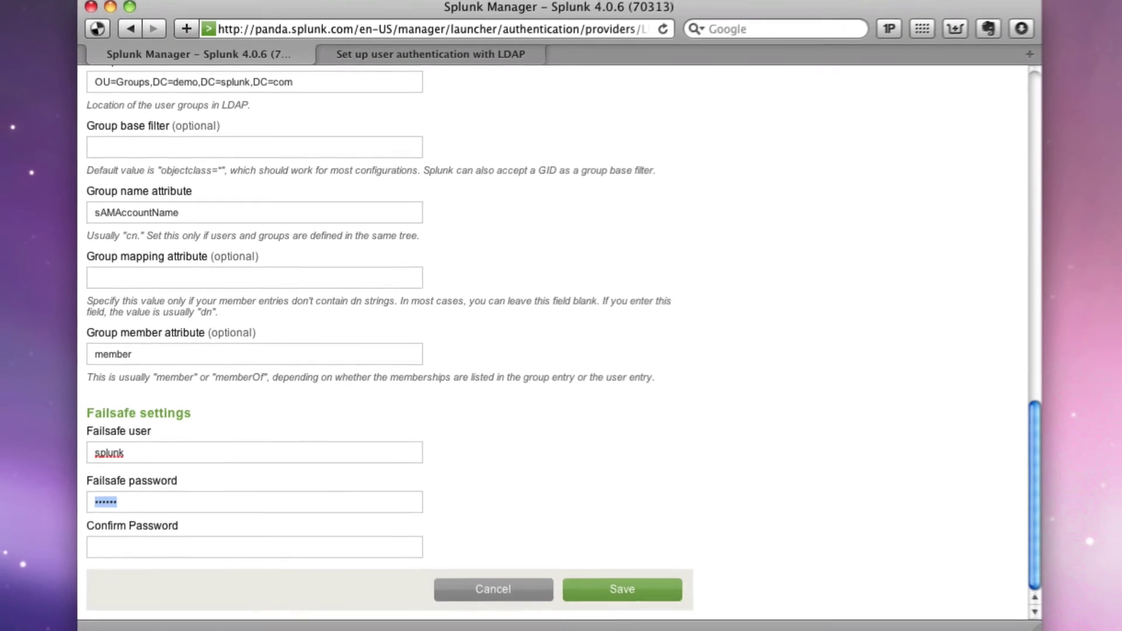
{"action": "key", "text": "Tab"}
{"action": "type", "text": "splunk"}
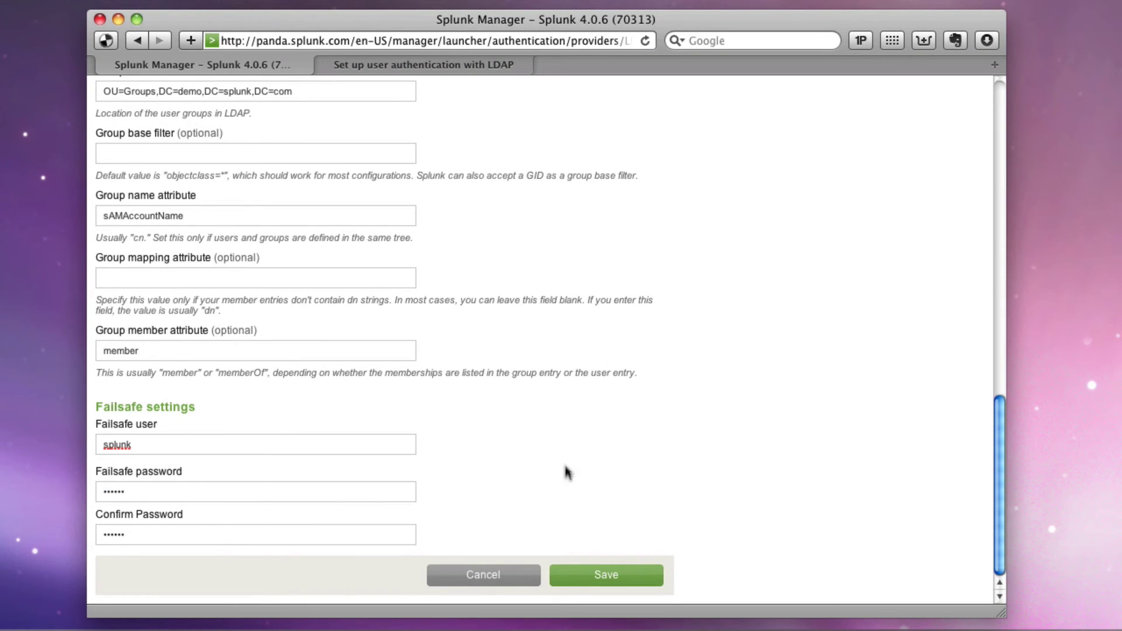
{"action": "left_click", "coordinate": [597, 577]}
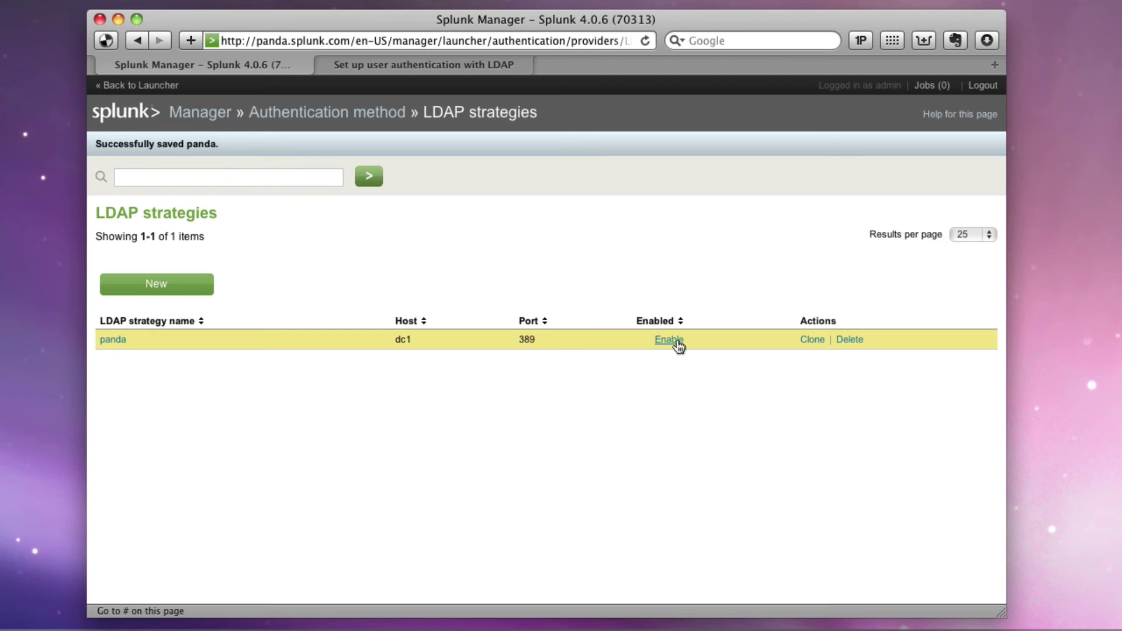
{"action": "key", "text": "super+Tab"}
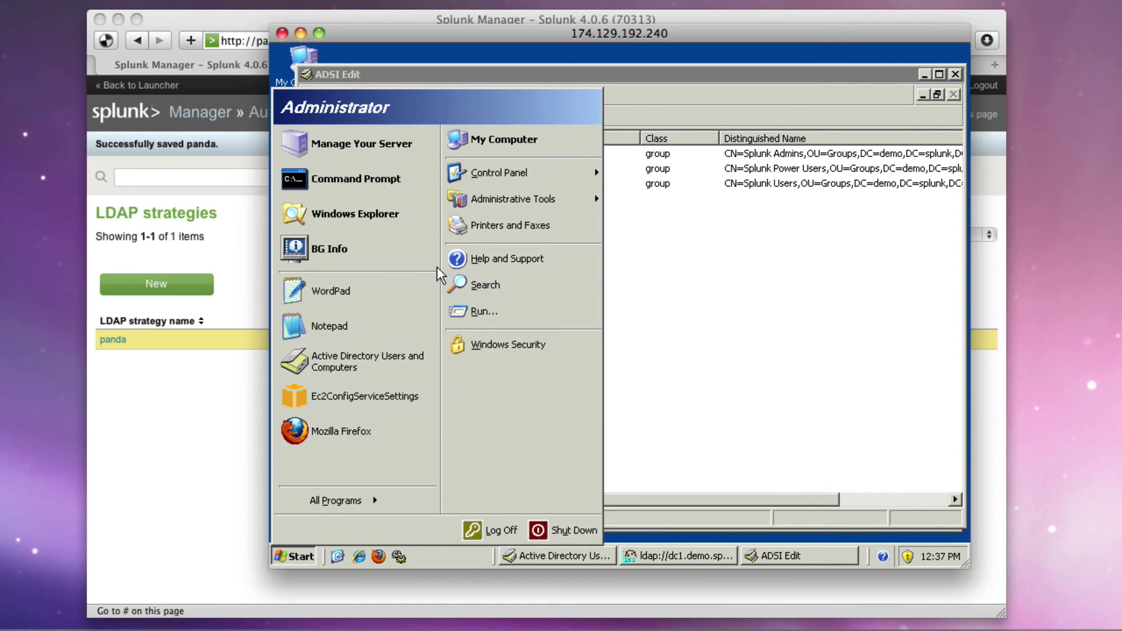
Open authentication.conf from C:\splunk\etc\system\local in Notepad, showing All Files
{"action": "mouse_move", "coordinate": [484, 195]}
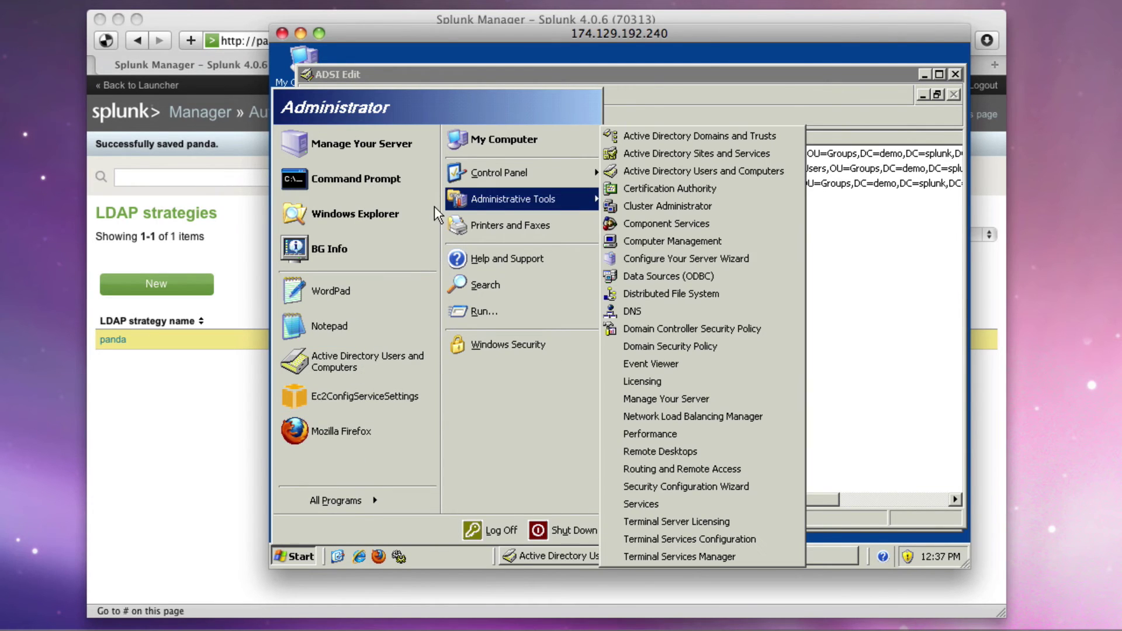
{"action": "left_click", "coordinate": [376, 329]}
{"action": "key", "text": "ctrl+o"}
{"action": "left_click", "coordinate": [593, 125]}
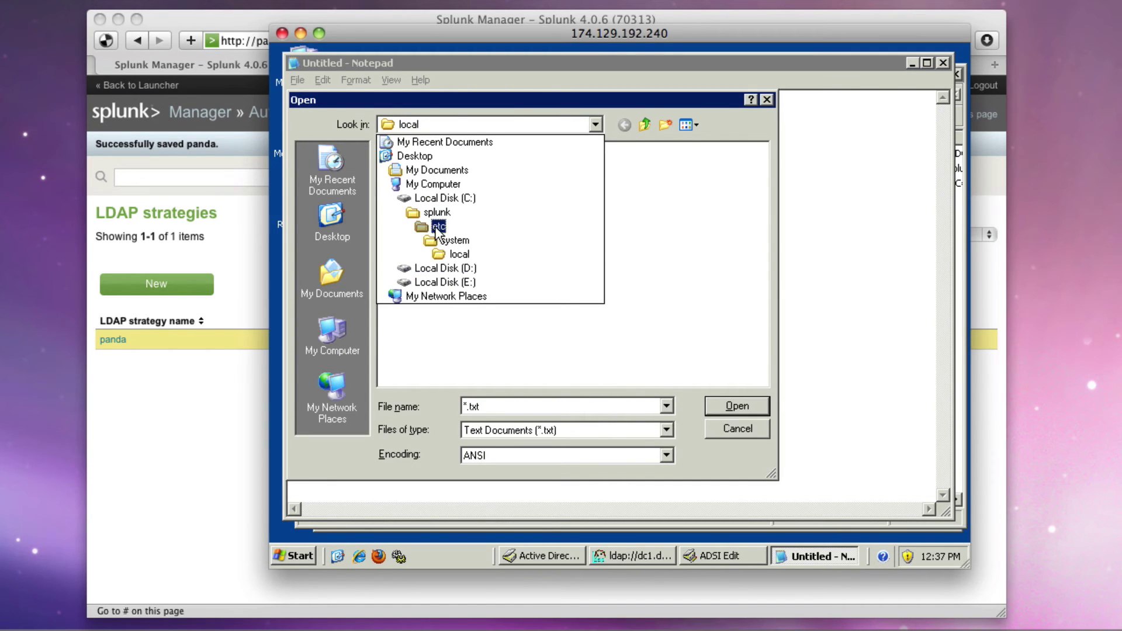
{"action": "left_click", "coordinate": [459, 255]}
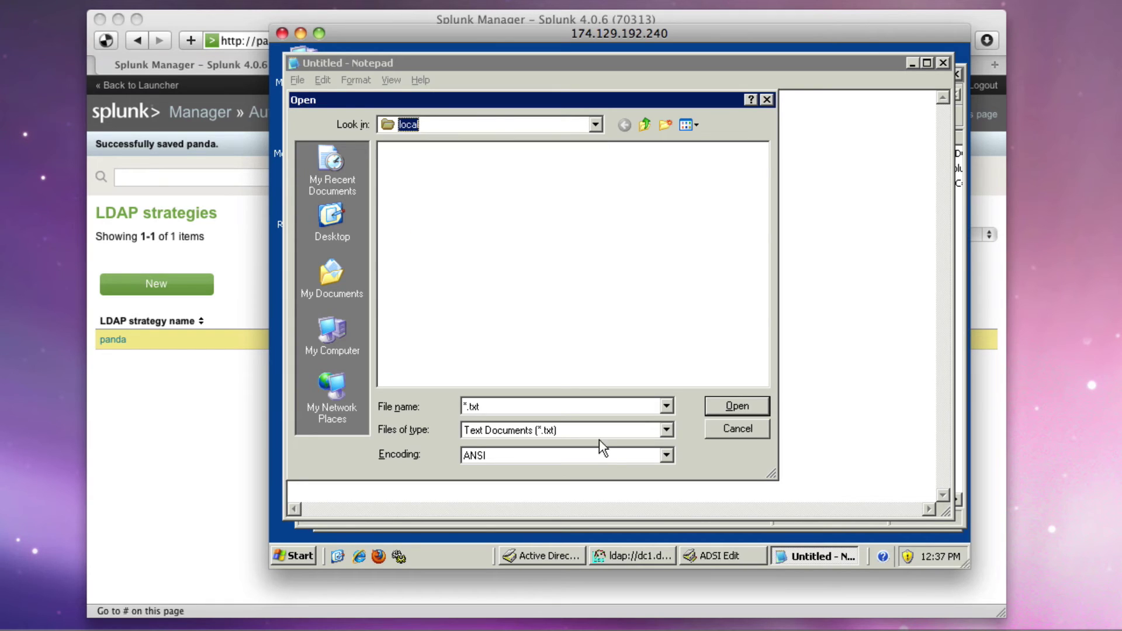
{"action": "left_click", "coordinate": [611, 435]}
{"action": "left_click", "coordinate": [604, 459]}
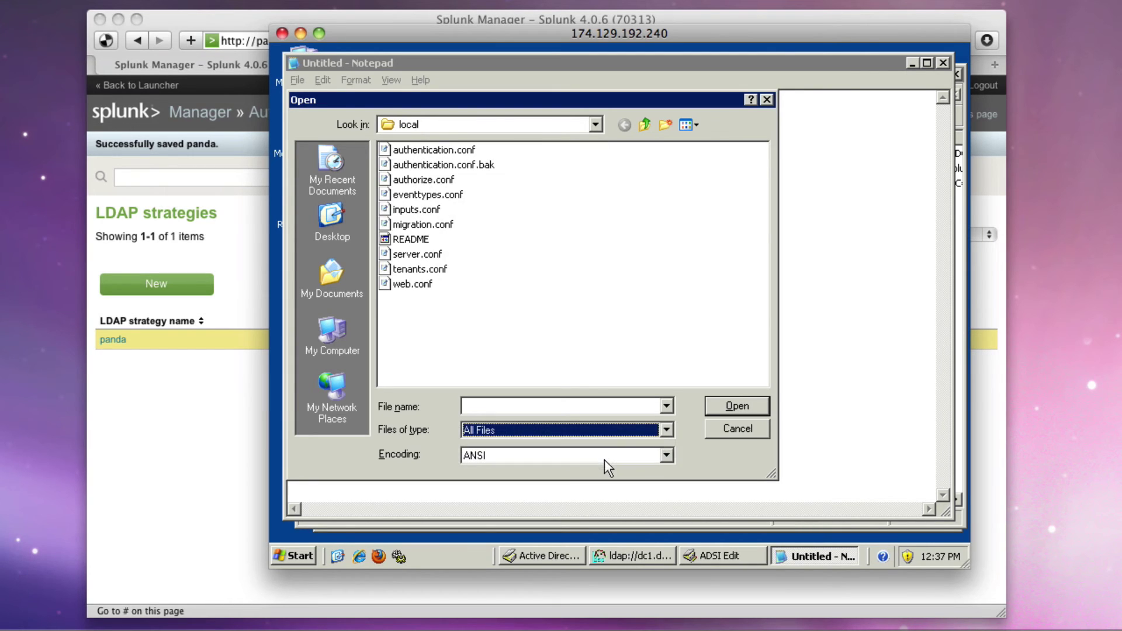
{"action": "double_click", "coordinate": [427, 149]}
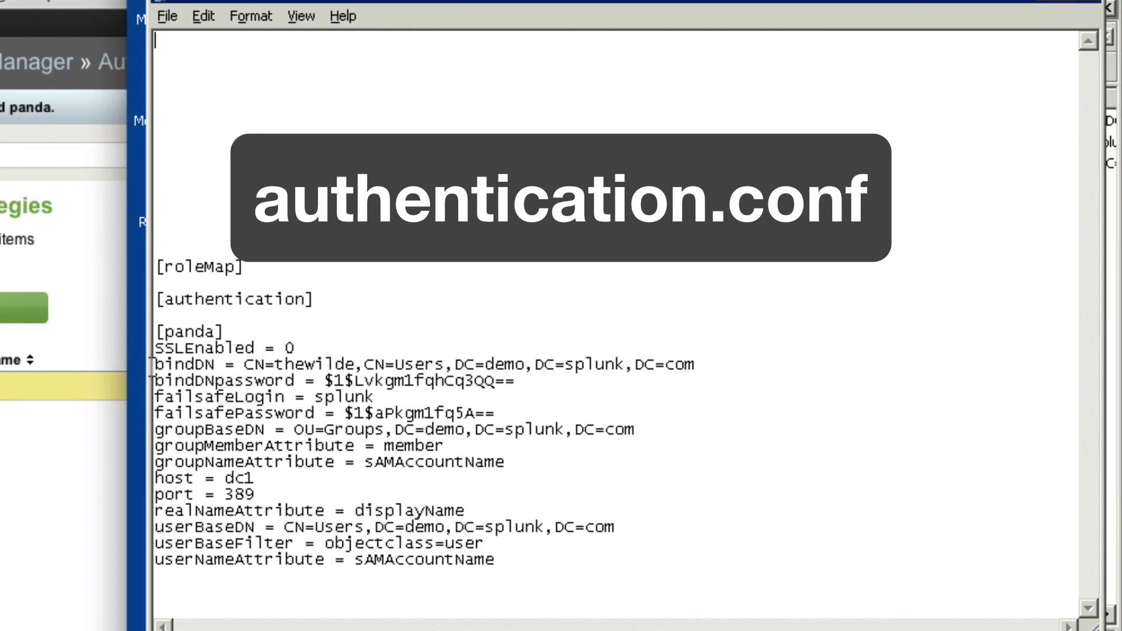
Review the saved bind account and password lines, then return to Splunk Manager
{"action": "left_click_drag", "start_coordinate": [245, 365], "coordinate": [435, 381]}
{"action": "left_click", "coordinate": [495, 364]}
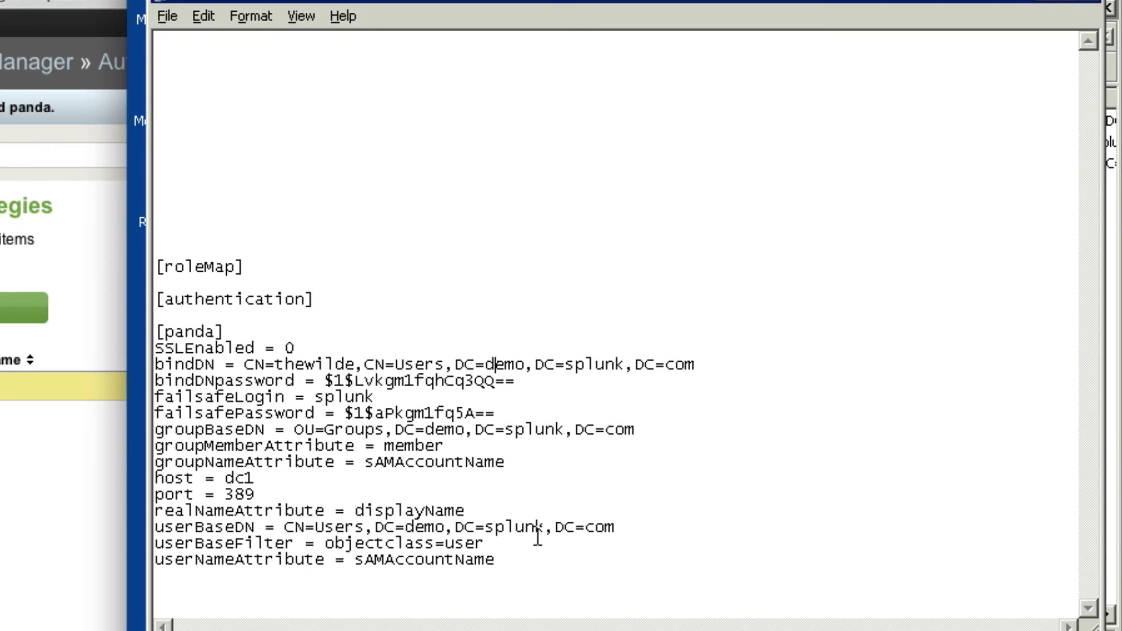
{"action": "left_click", "coordinate": [6, 454]}
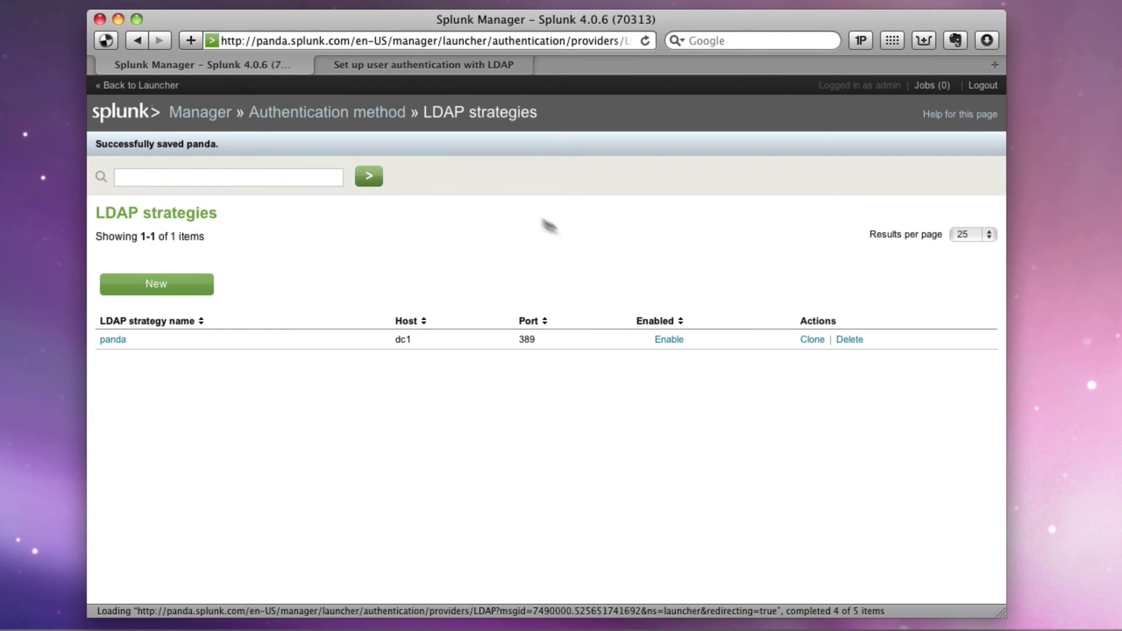
Enable the panda LDAP strategy, accept the logout, and sign back in as the failsafe user
{"action": "left_click", "coordinate": [672, 340]}
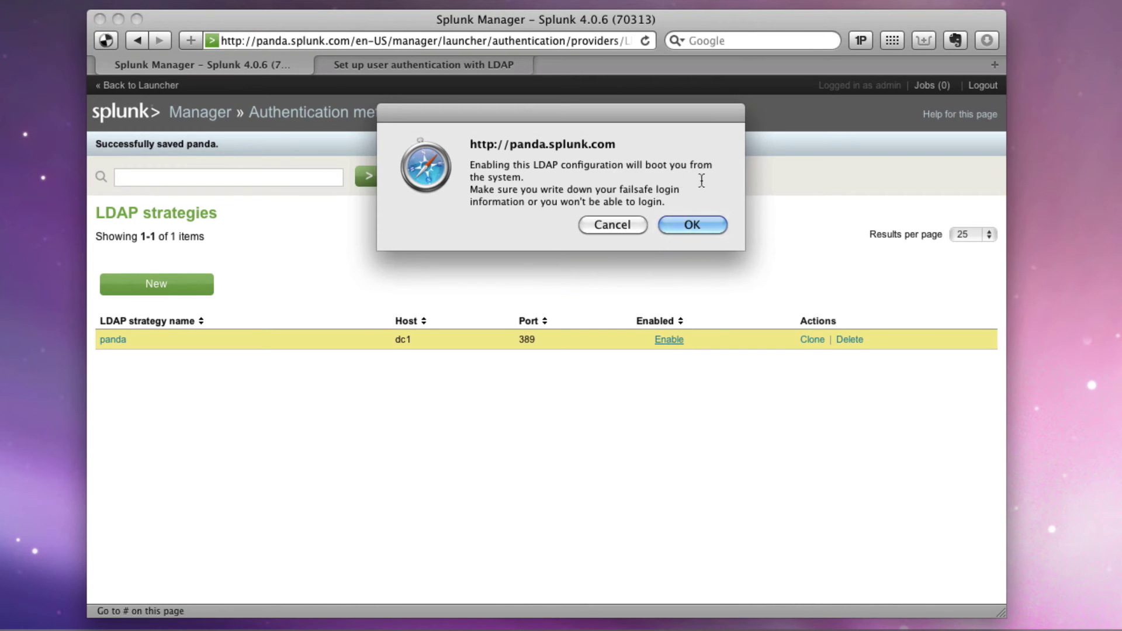
{"action": "left_click", "coordinate": [699, 223]}
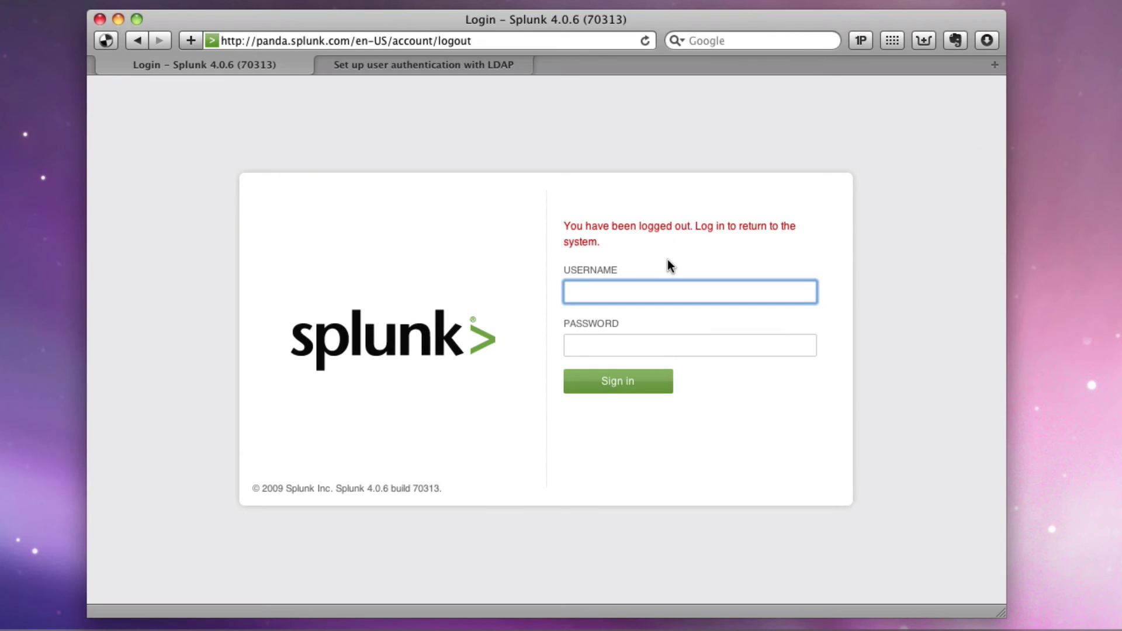
{"action": "type", "text": "splunk"}
{"action": "key", "text": "Tab"}
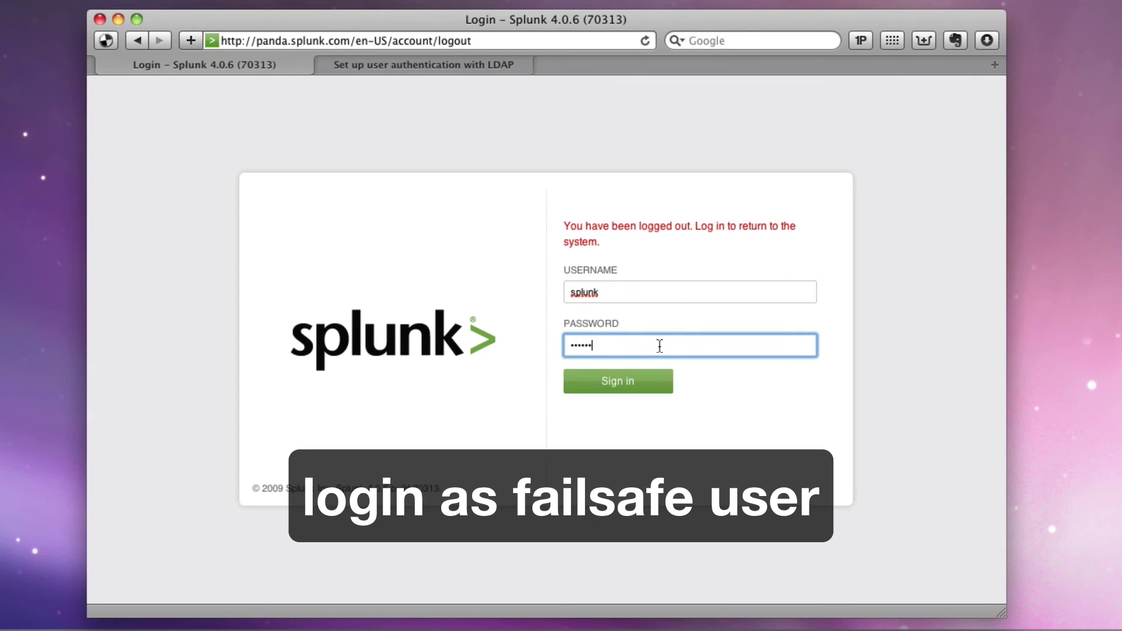
{"action": "left_click", "coordinate": [636, 383]}
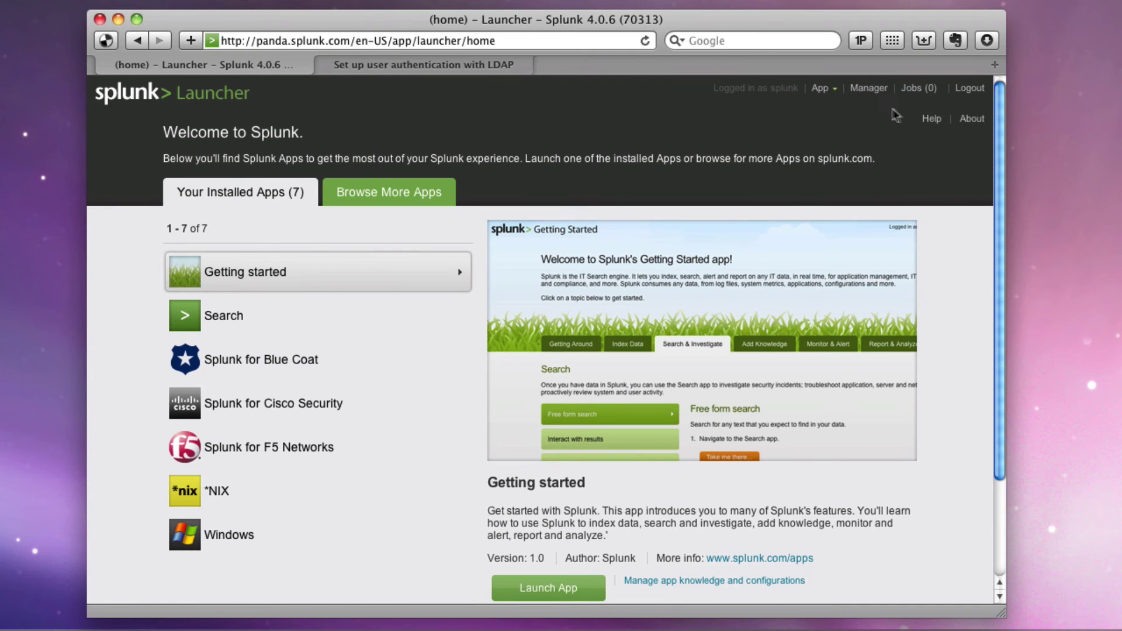
Go to Manager > Authentication method > Configure LDAP role mapping to list the three Splunk groups
{"action": "left_click", "coordinate": [869, 89]}
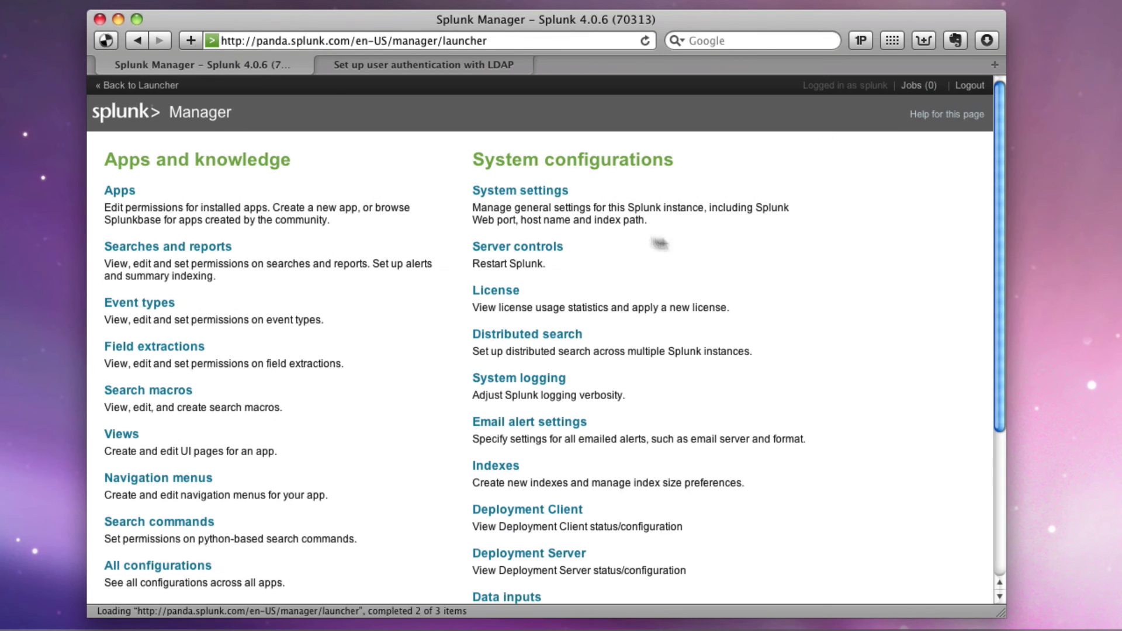
{"action": "scroll", "coordinate": [572, 345], "scroll_direction": "down", "scroll_amount": 5}
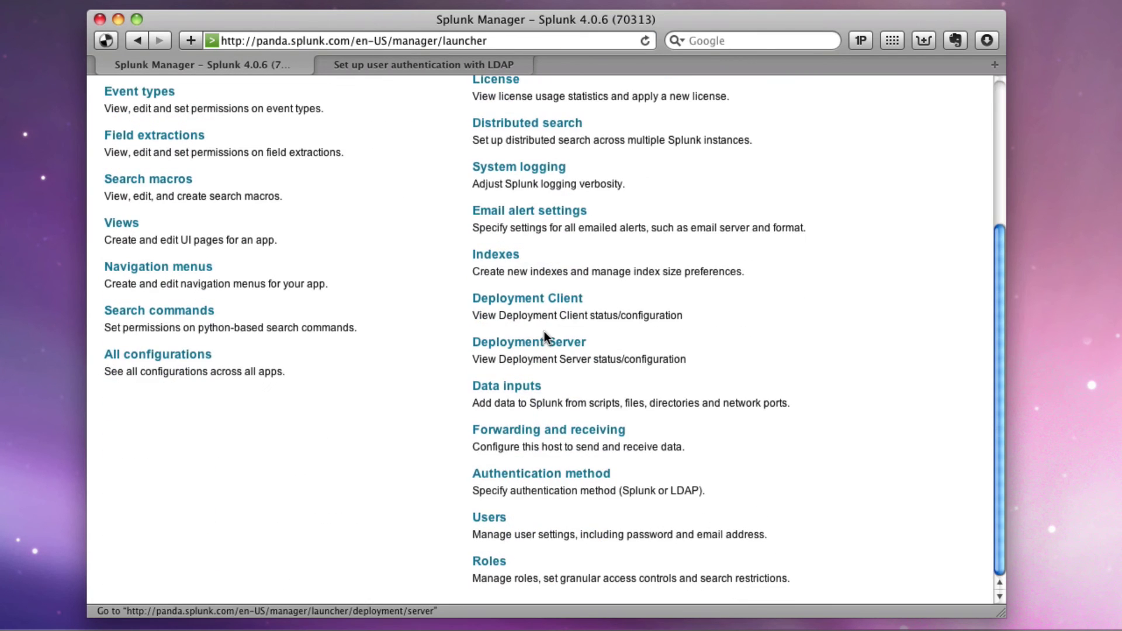
{"action": "left_click", "coordinate": [564, 475]}
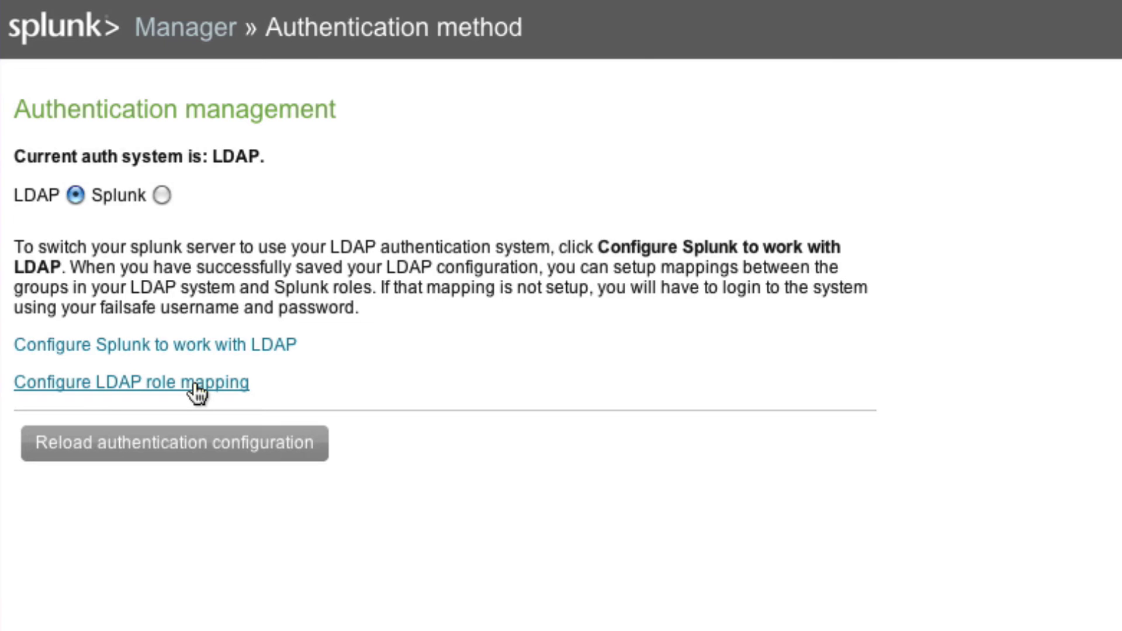
{"action": "left_click", "coordinate": [195, 382]}
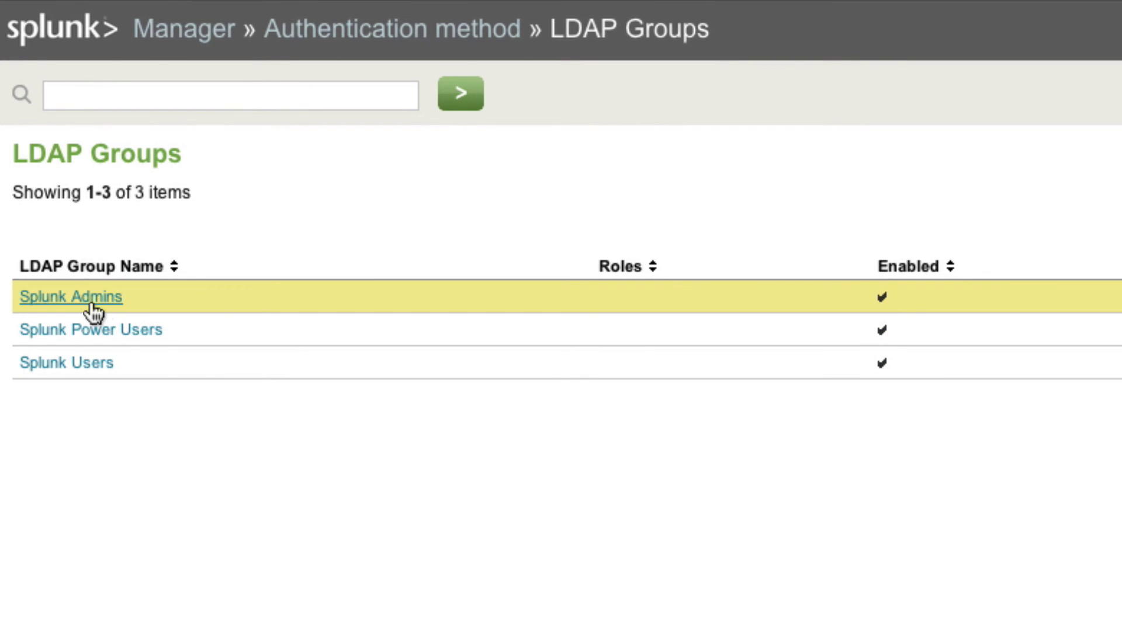
In Active Directory Users and Computers, show the domain groups and review Splunk Power Users' members
{"action": "key", "text": "alt+Tab"}
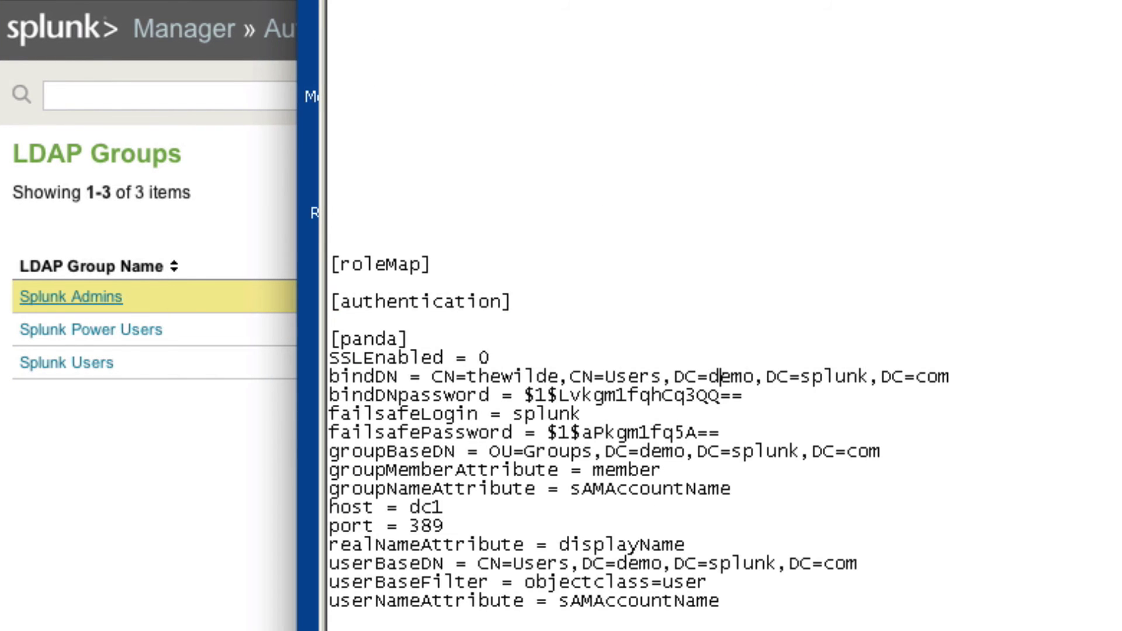
{"action": "key", "text": "alt+Tab"}
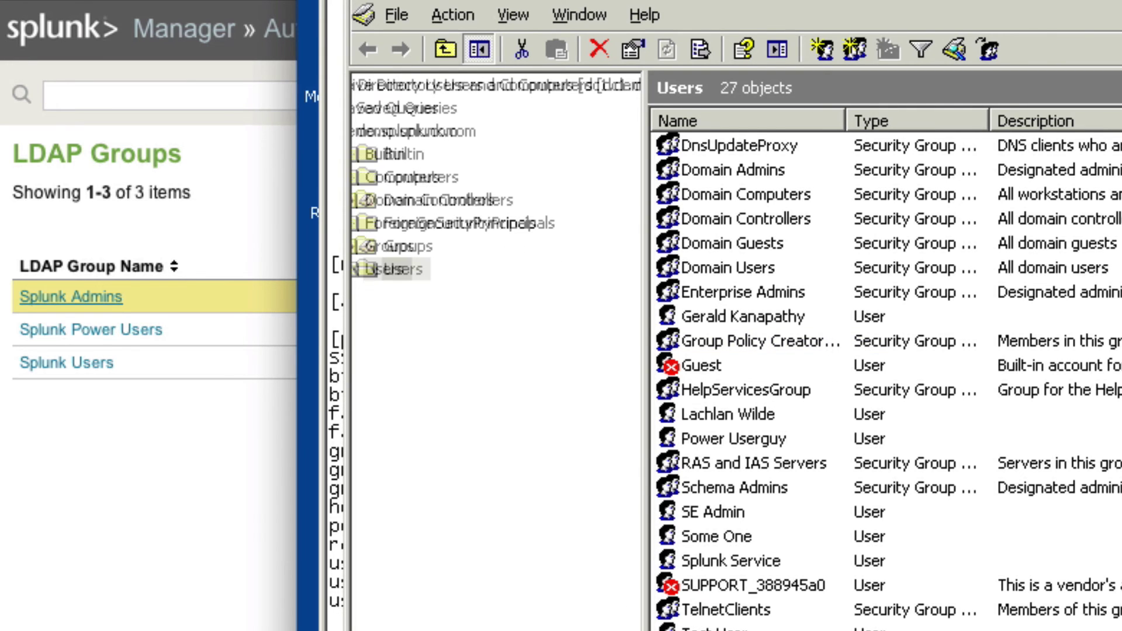
{"action": "left_click", "coordinate": [453, 248]}
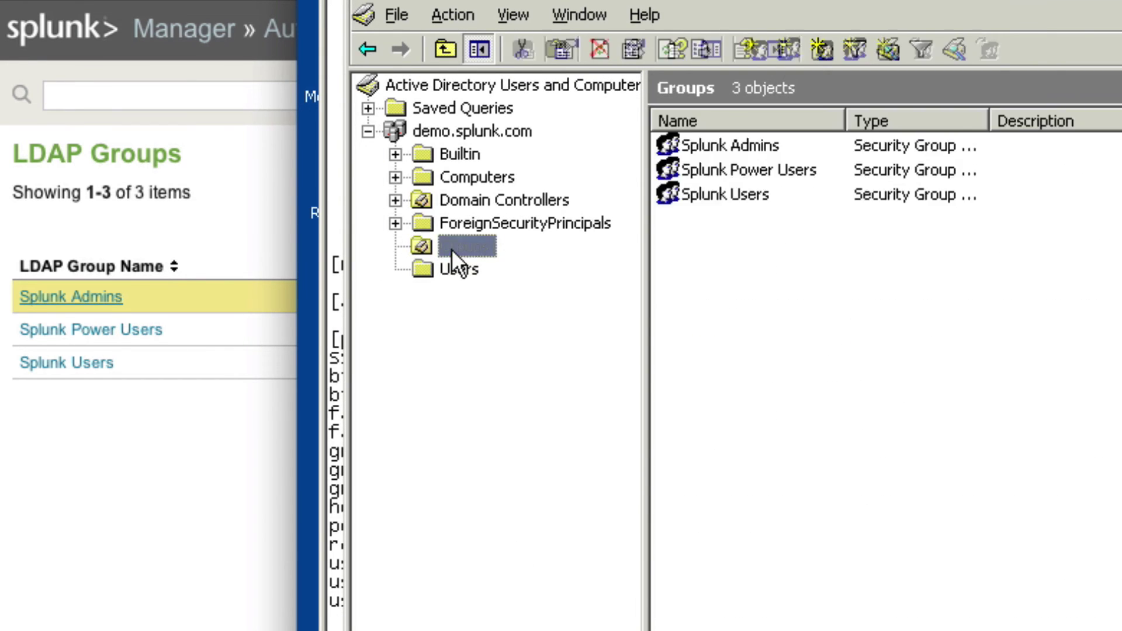
{"action": "left_click", "coordinate": [762, 146]}
{"action": "left_click", "coordinate": [762, 166]}
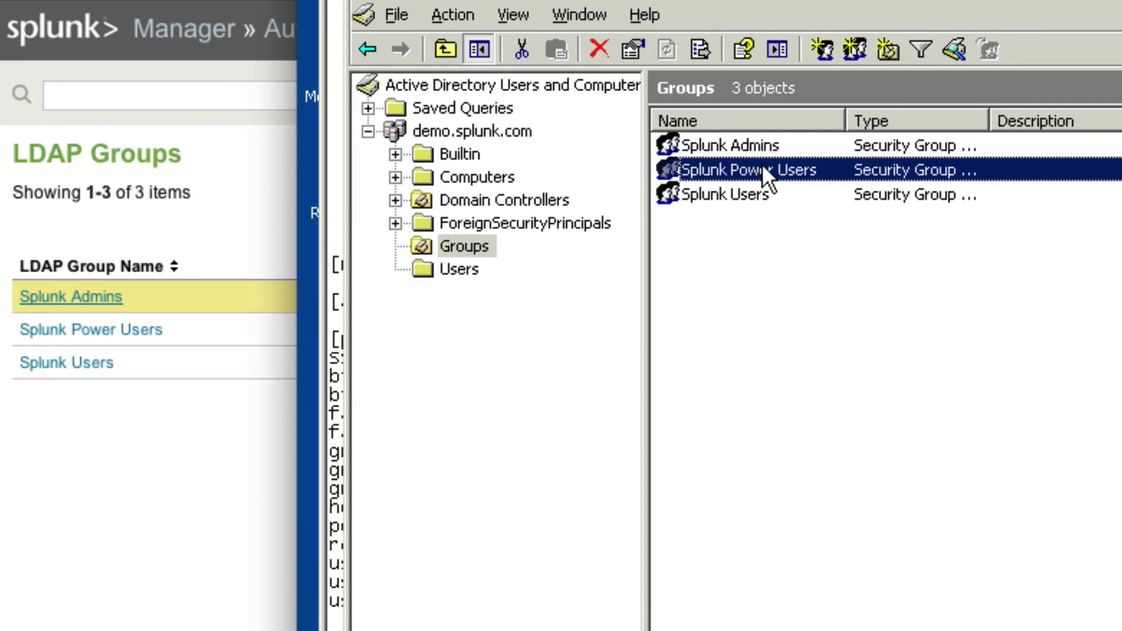
{"action": "left_click", "coordinate": [751, 193]}
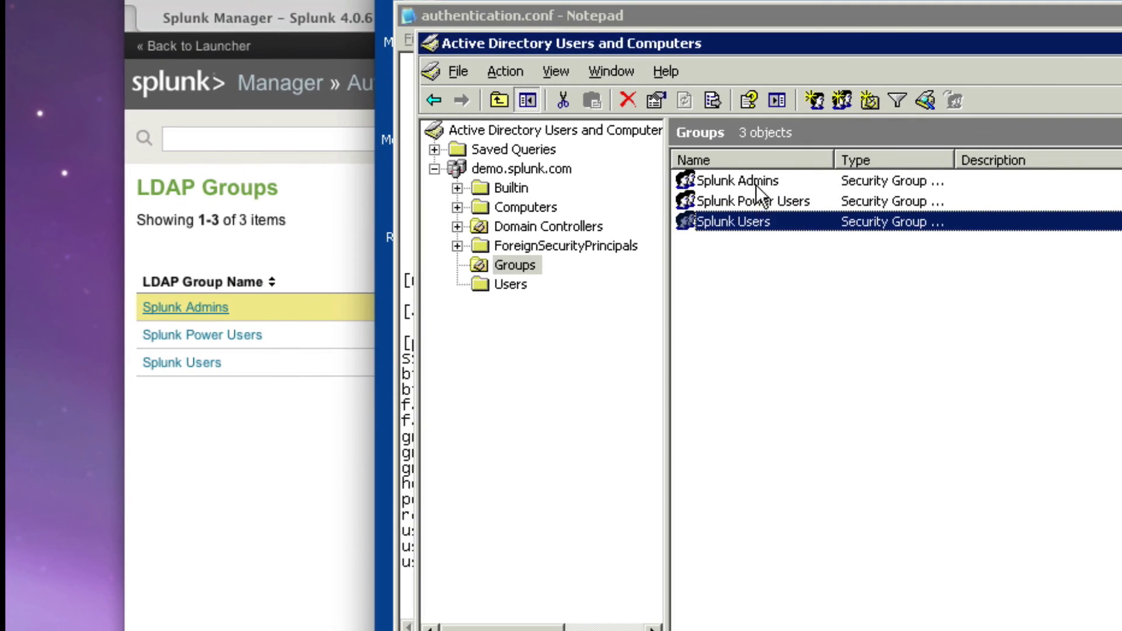
{"action": "double_click", "coordinate": [755, 201]}
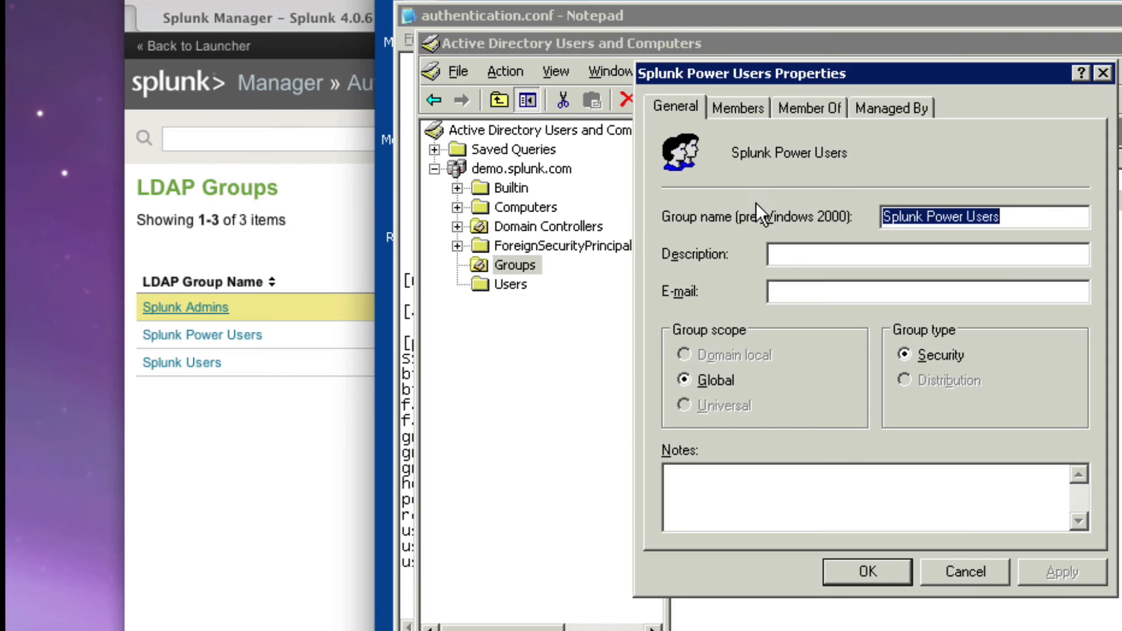
{"action": "left_click", "coordinate": [738, 107]}
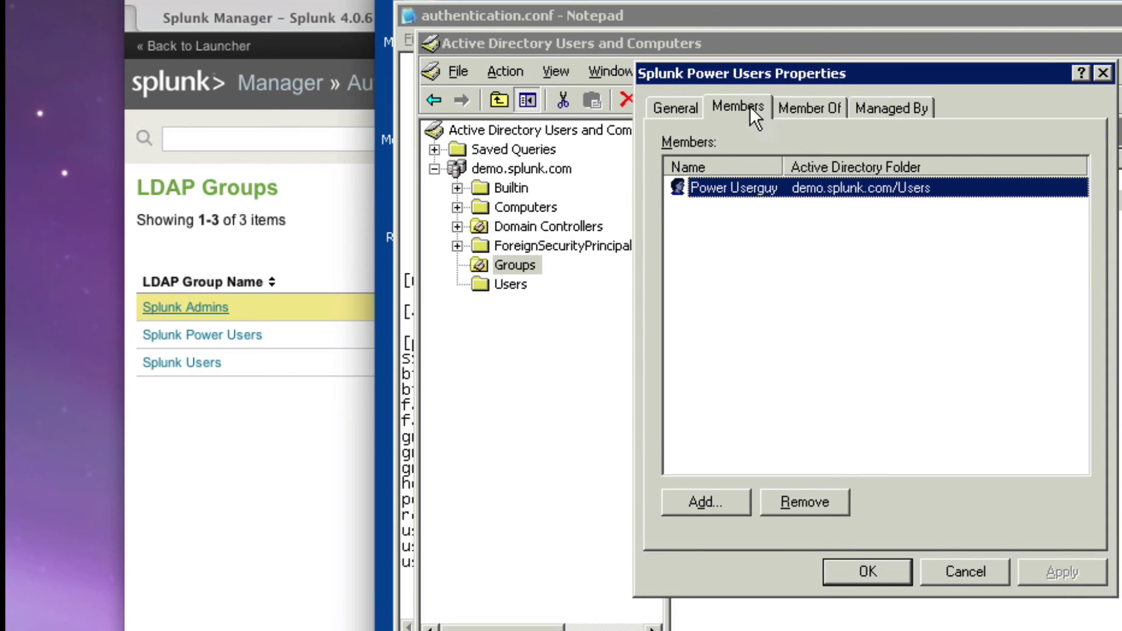
{"action": "left_click", "coordinate": [965, 571]}
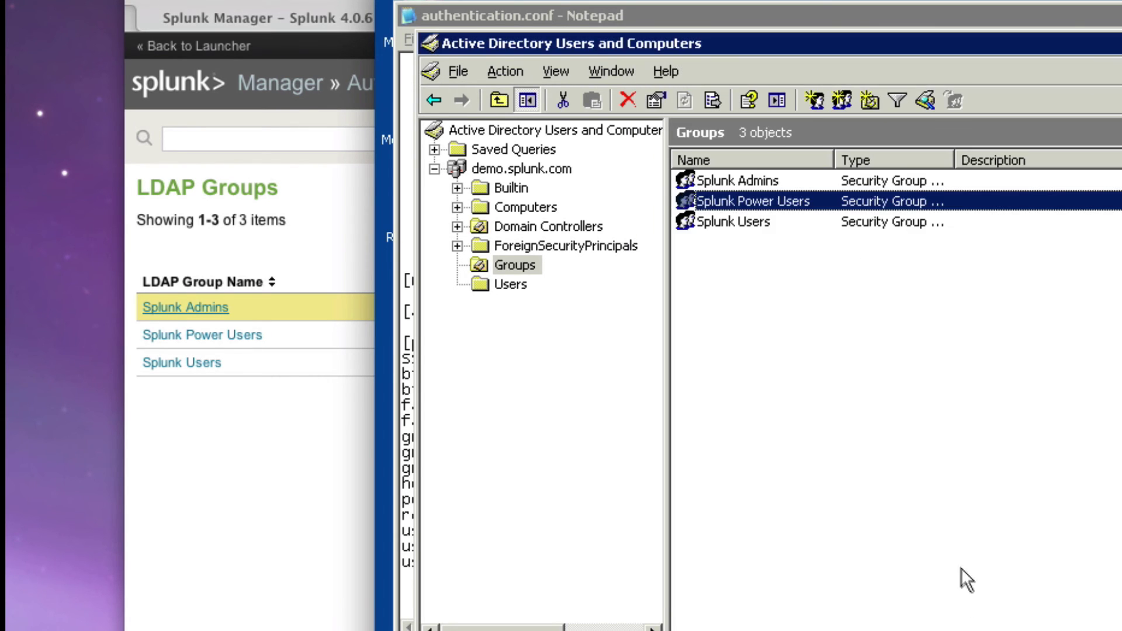
Review the members of the Splunk Admins group without making changes
{"action": "left_click", "coordinate": [751, 181], "text": "ctrl"}
{"action": "double_click", "coordinate": [751, 177]}
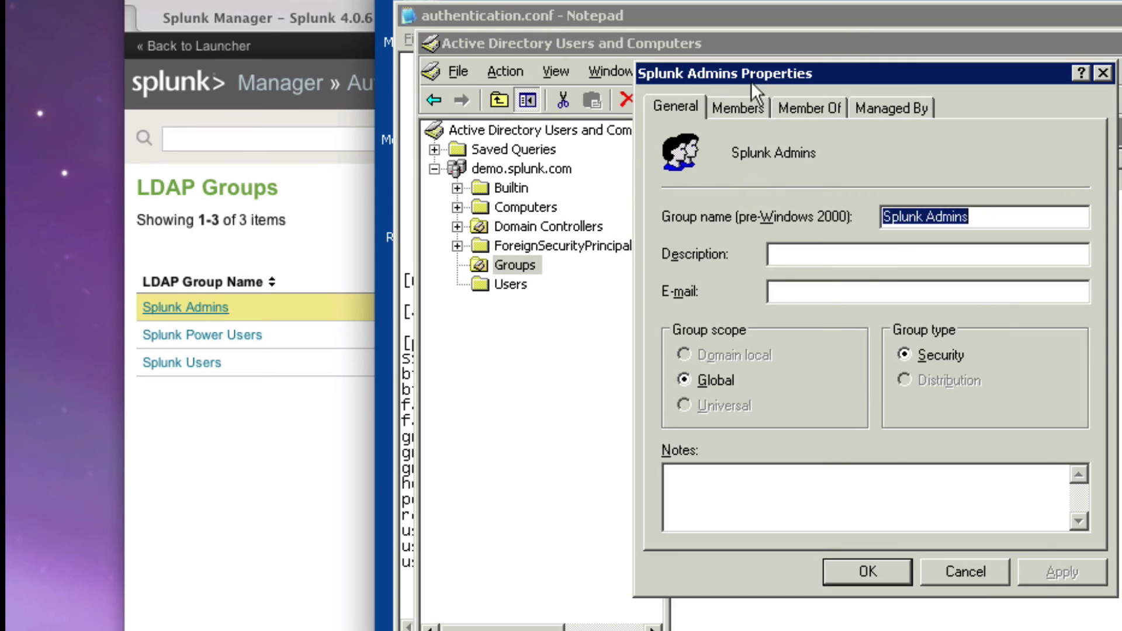
{"action": "left_click", "coordinate": [757, 105]}
{"action": "left_click", "coordinate": [717, 230]}
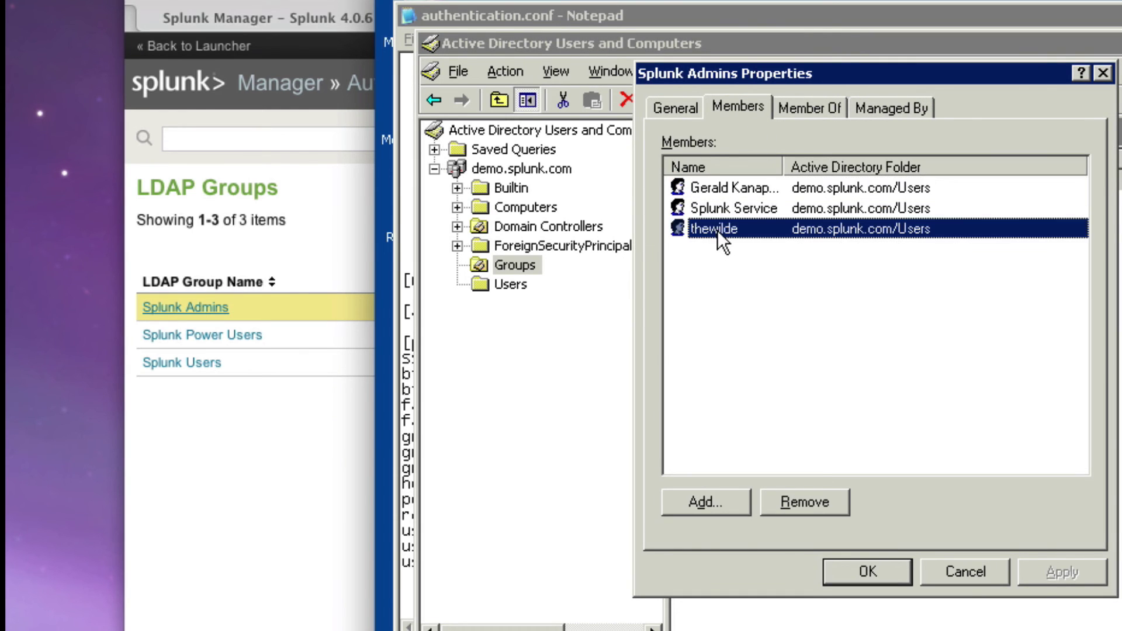
{"action": "left_click", "coordinate": [720, 210]}
{"action": "left_click", "coordinate": [726, 194]}
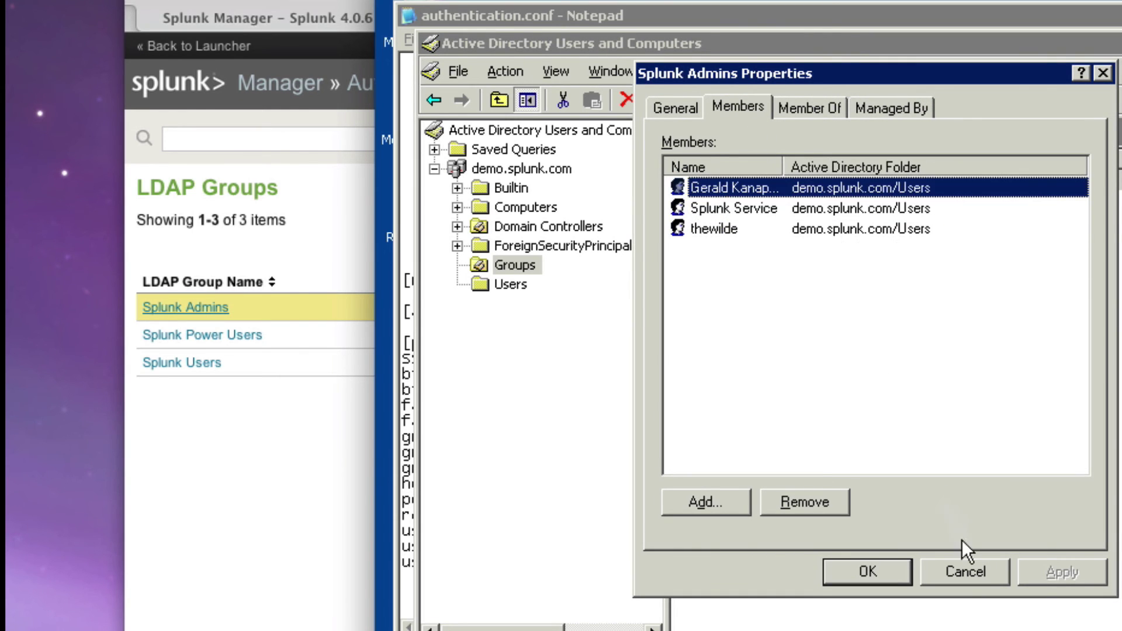
{"action": "left_click", "coordinate": [969, 570]}
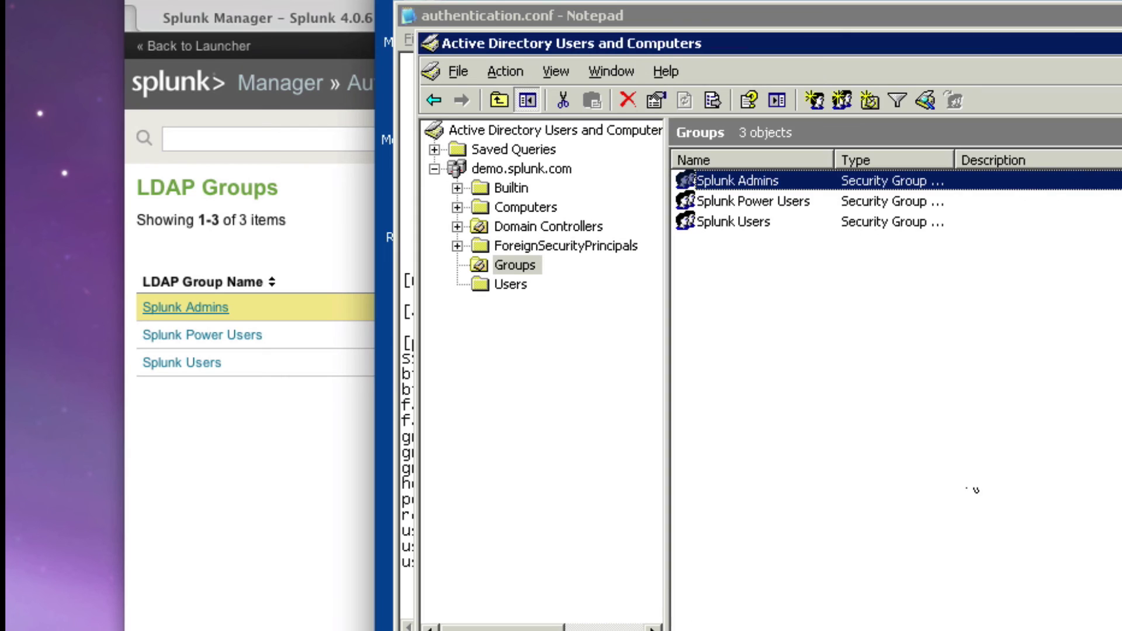
Add another user account to the Splunk Users group and apply the change
{"action": "double_click", "coordinate": [806, 222]}
{"action": "left_click", "coordinate": [725, 111]}
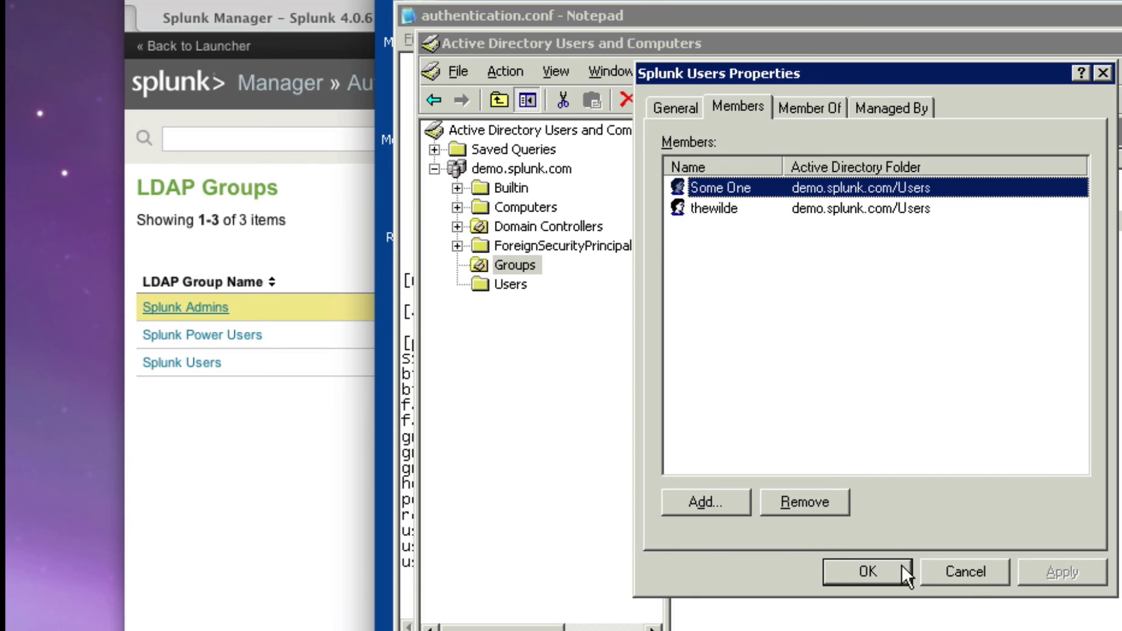
{"action": "left_click", "coordinate": [724, 506]}
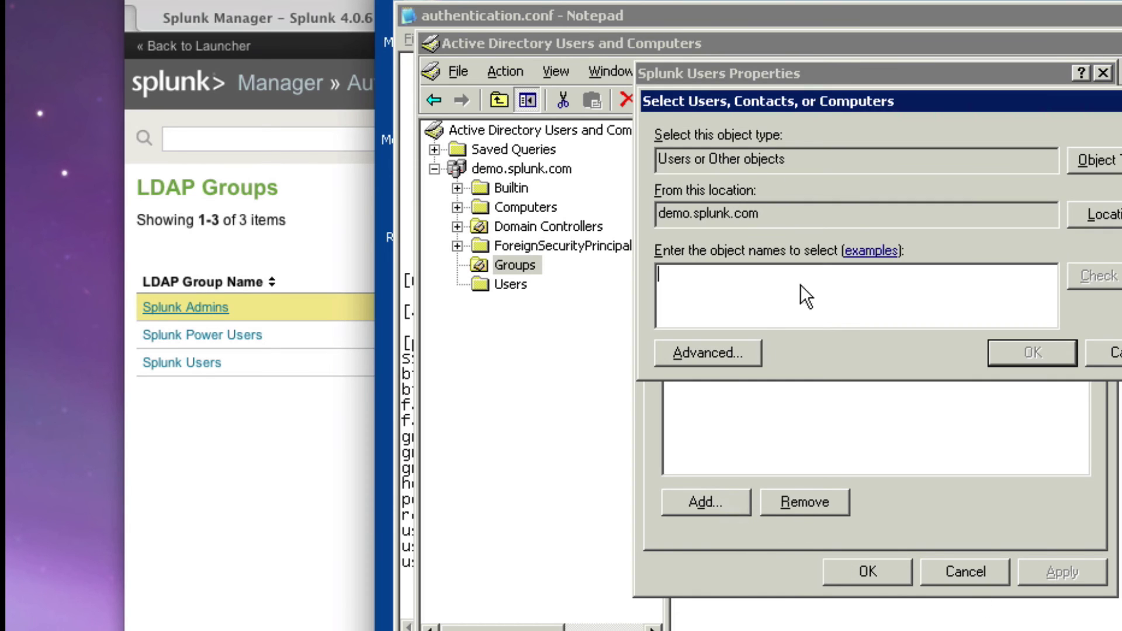
{"action": "type", "text": "lachlan"}
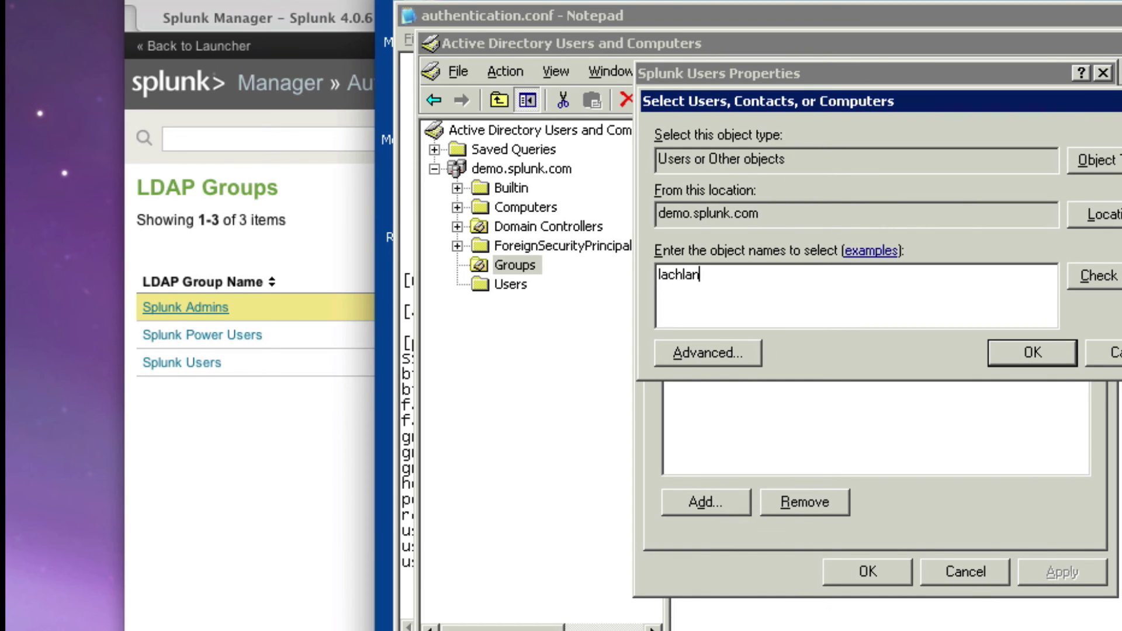
{"action": "key", "text": "Return"}
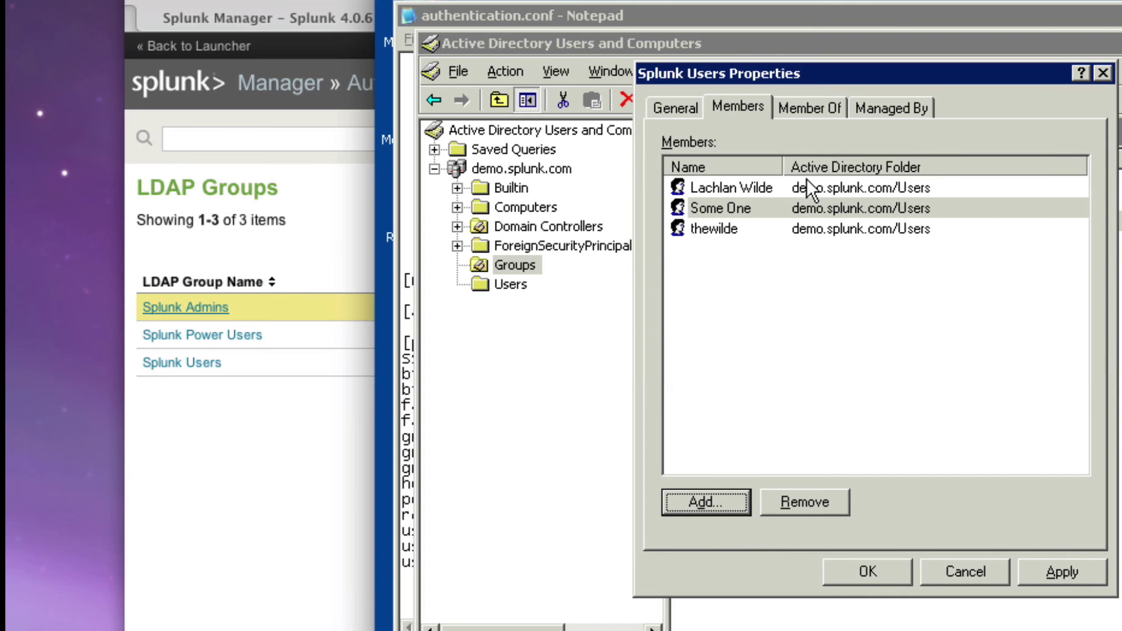
{"action": "left_click", "coordinate": [1054, 574]}
{"action": "left_click", "coordinate": [873, 570]}
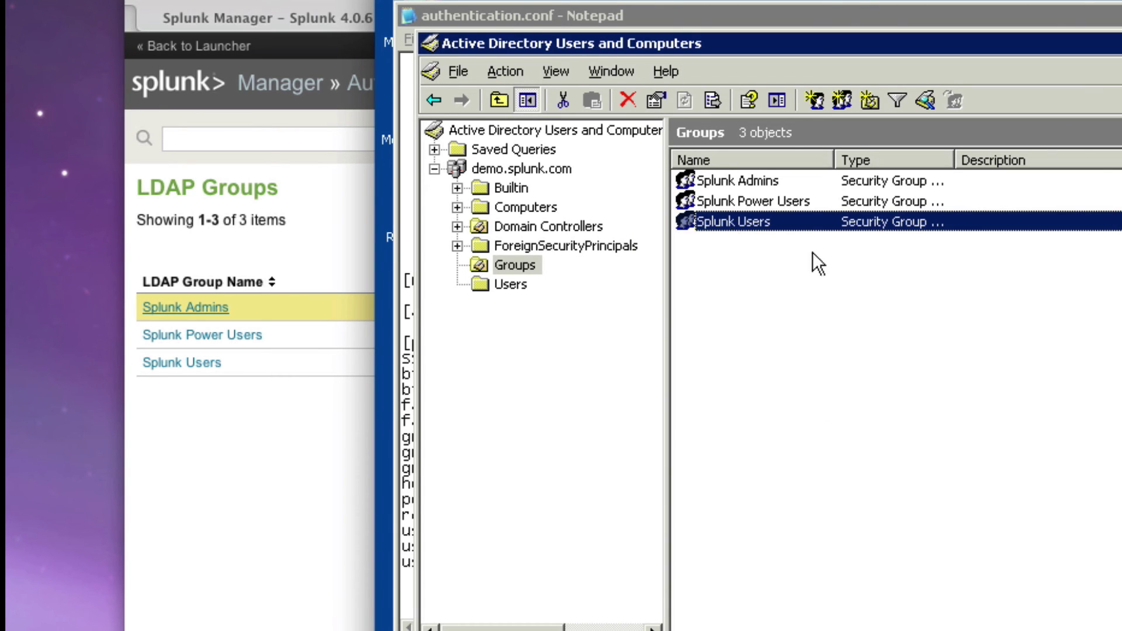
Map the Splunk Users LDAP group to the user role and save
{"action": "left_click", "coordinate": [310, 257]}
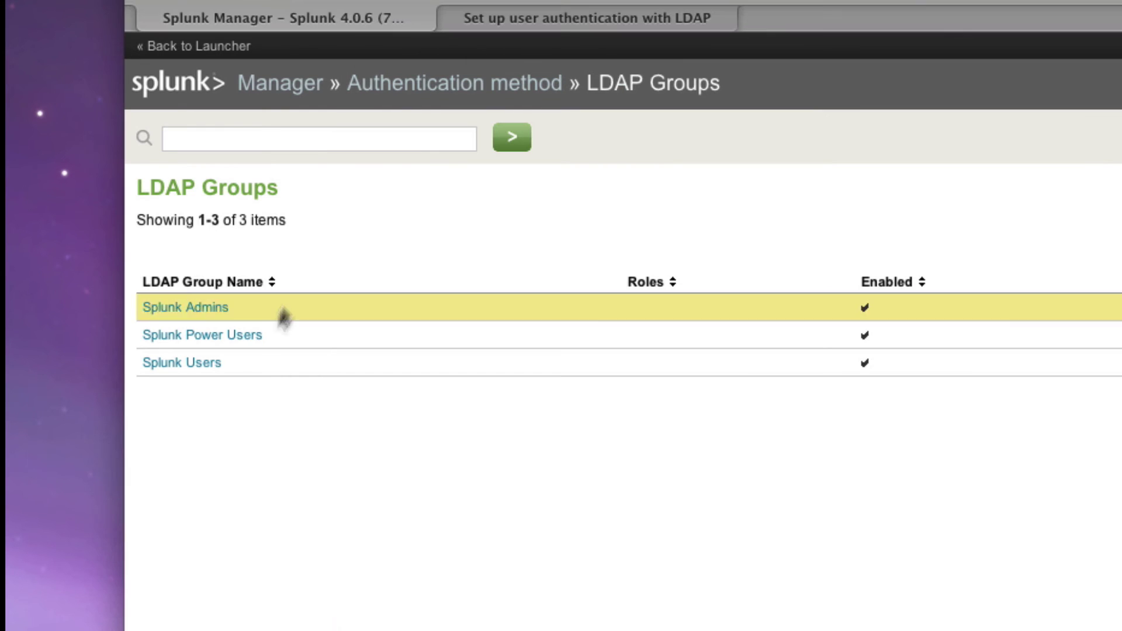
{"action": "left_click", "coordinate": [193, 363]}
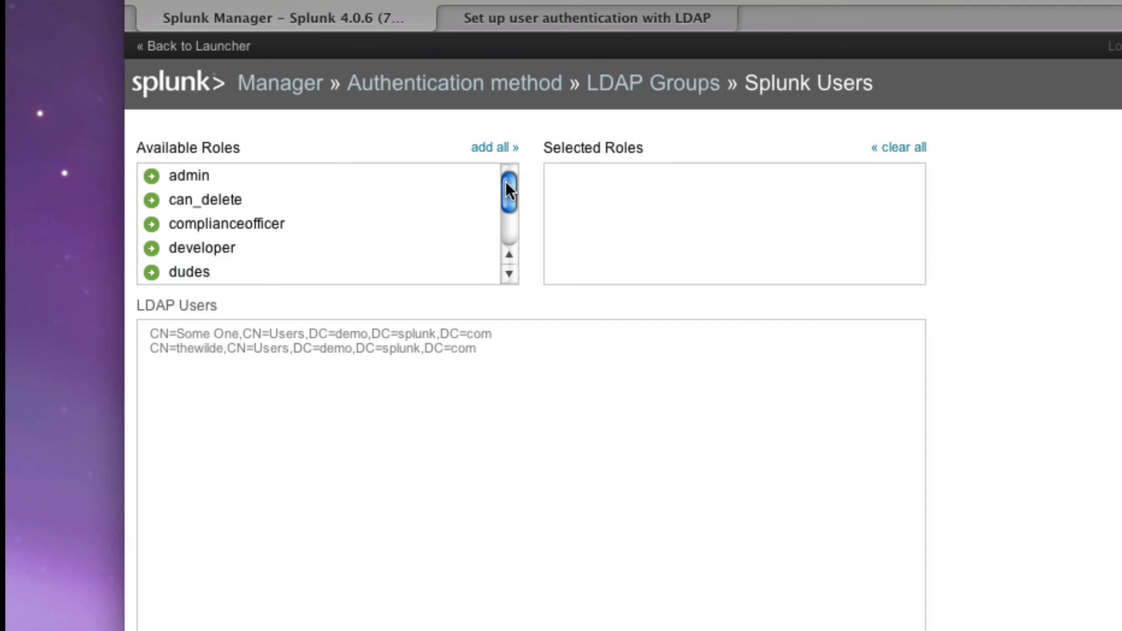
{"action": "left_click_drag", "start_coordinate": [508, 181], "coordinate": [508, 211]}
{"action": "left_click", "coordinate": [183, 274]}
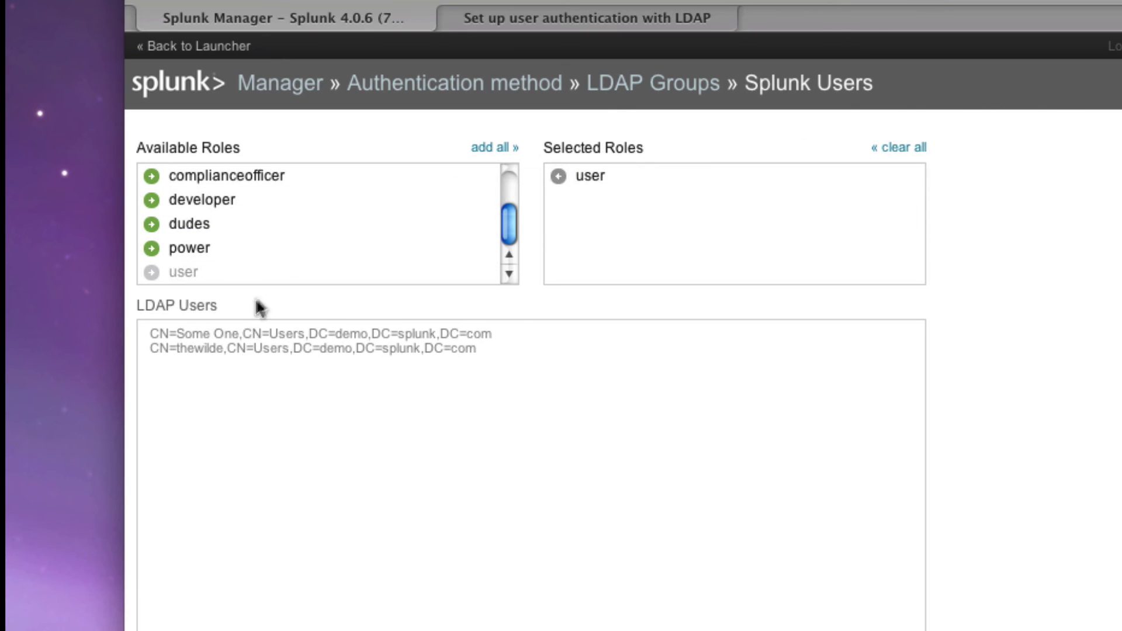
{"action": "scroll", "coordinate": [683, 458], "scroll_direction": "down", "scroll_amount": 4}
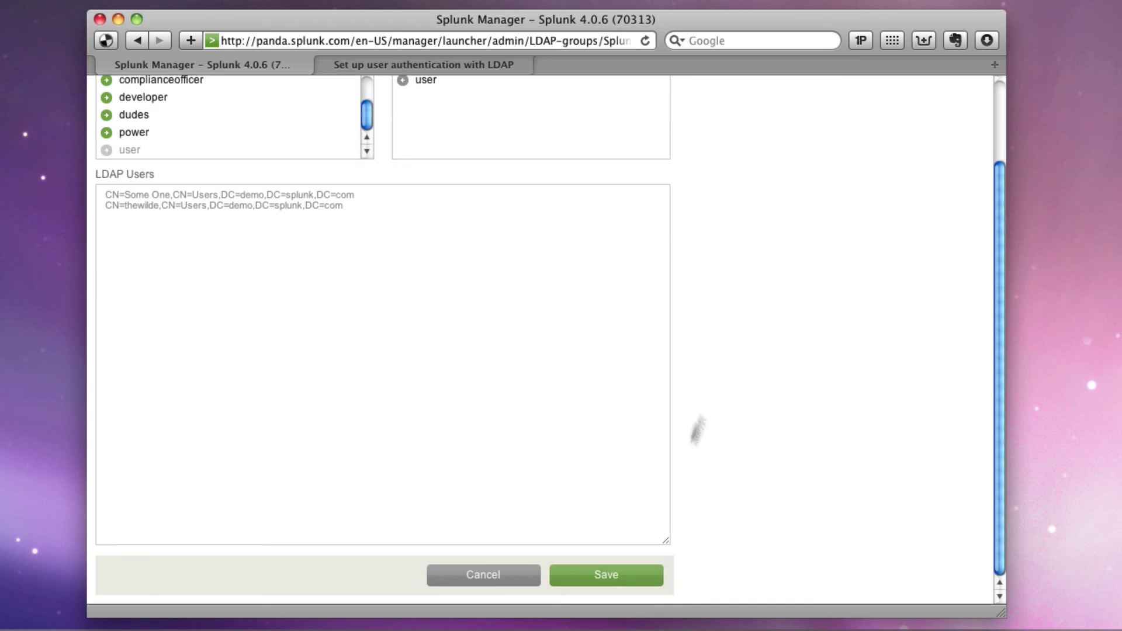
{"action": "left_click", "coordinate": [616, 574]}
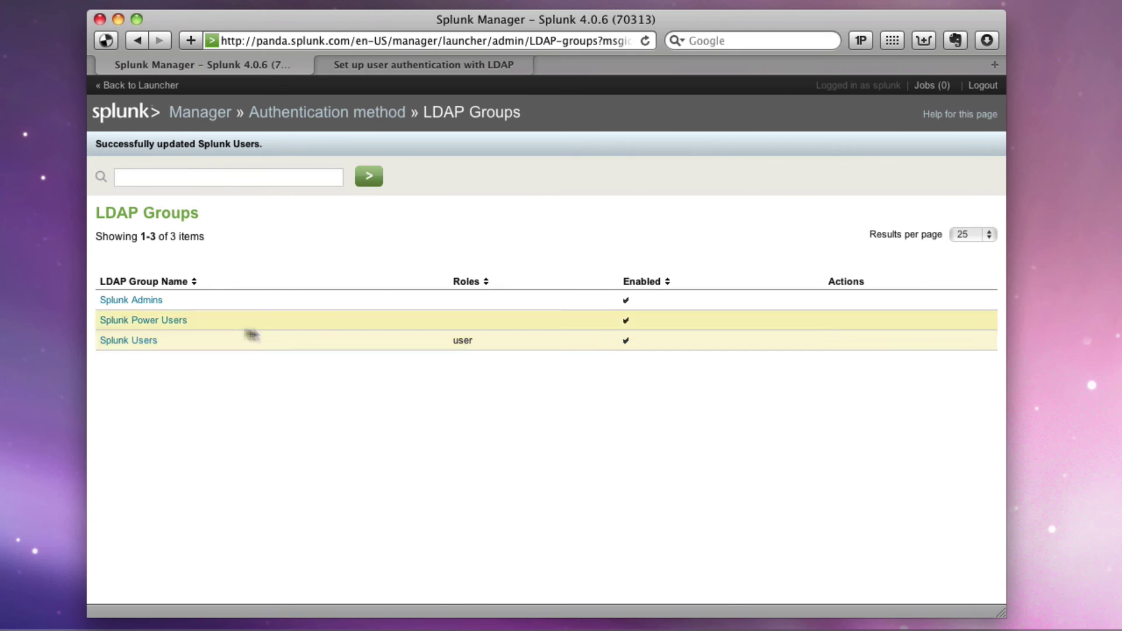
Map the Splunk Admins LDAP group to the admin and can_delete roles and save
{"action": "left_click", "coordinate": [151, 303]}
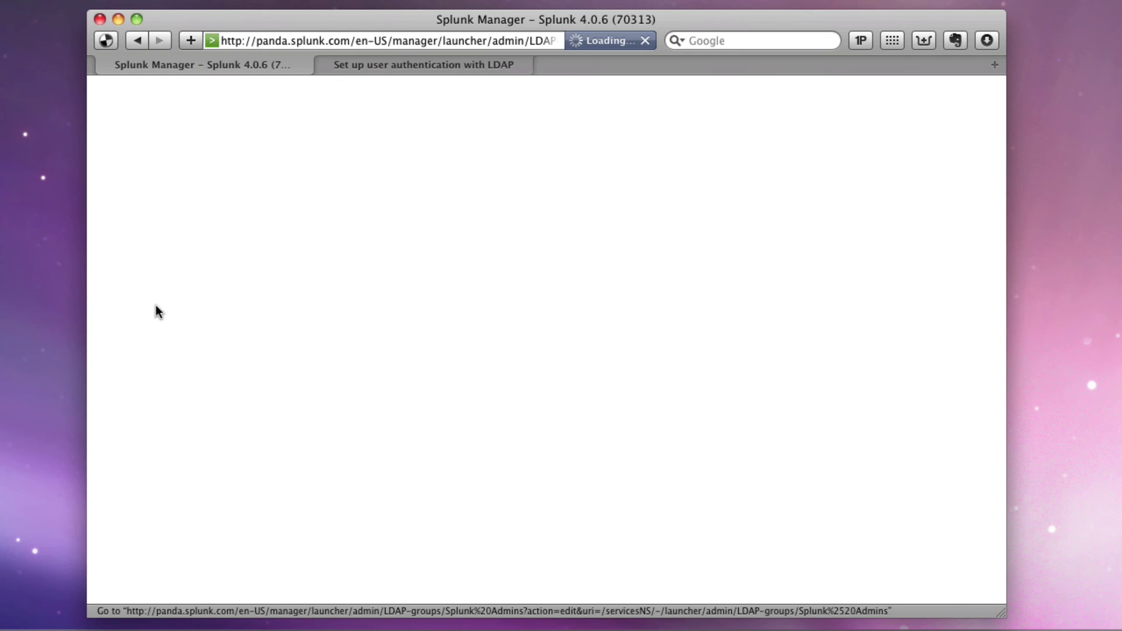
{"action": "left_click", "coordinate": [122, 185]}
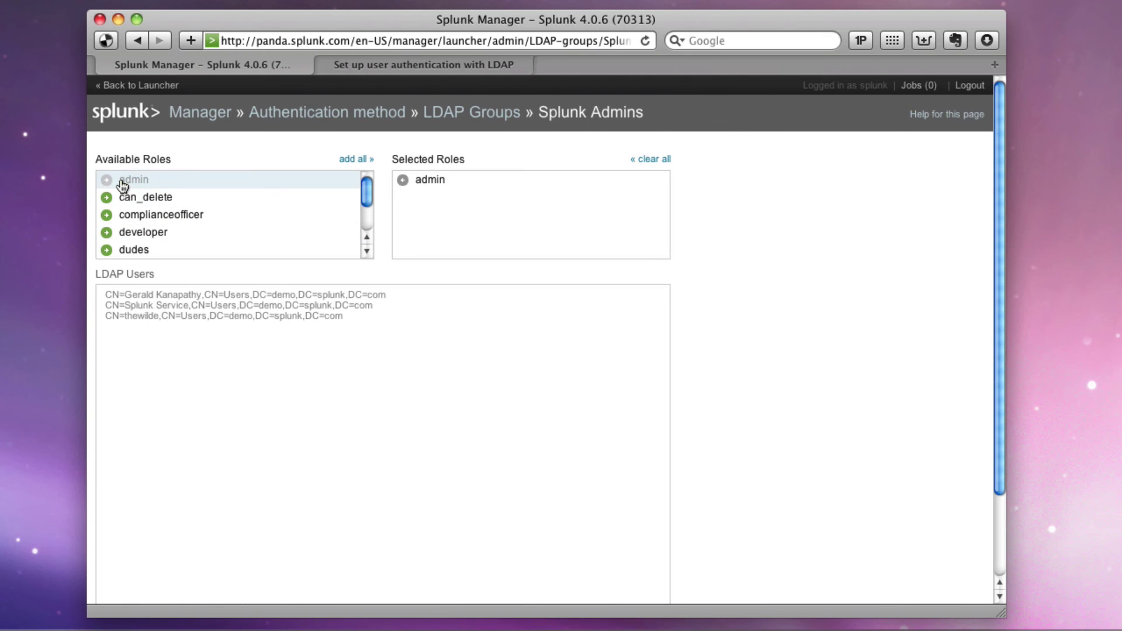
{"action": "left_click", "coordinate": [116, 198]}
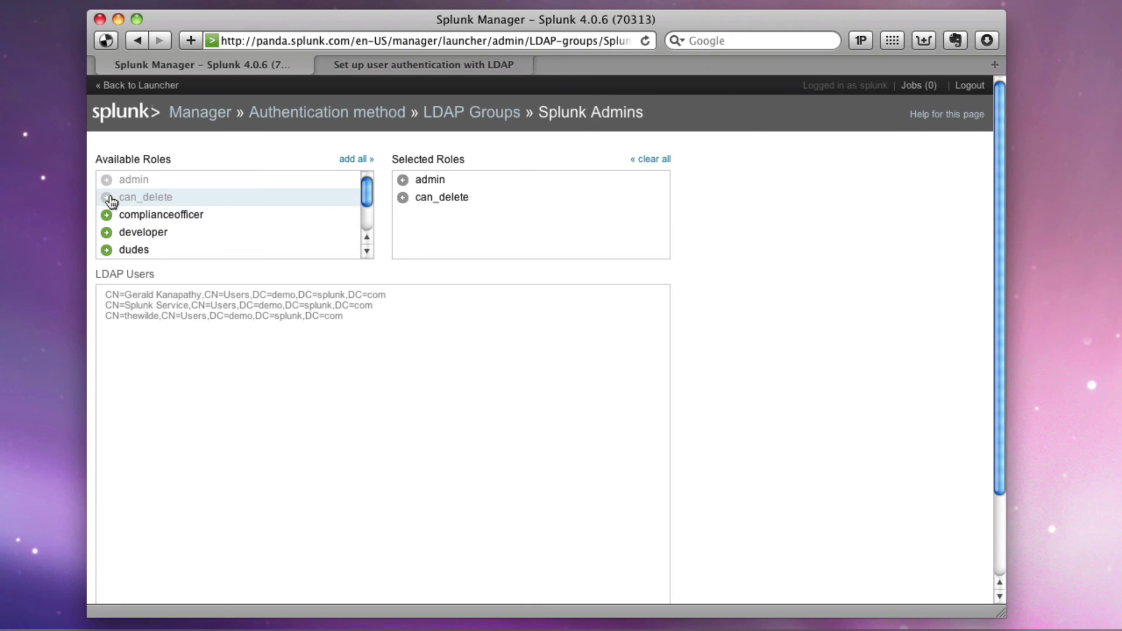
{"action": "left_click_drag", "start_coordinate": [368, 193], "coordinate": [370, 212]}
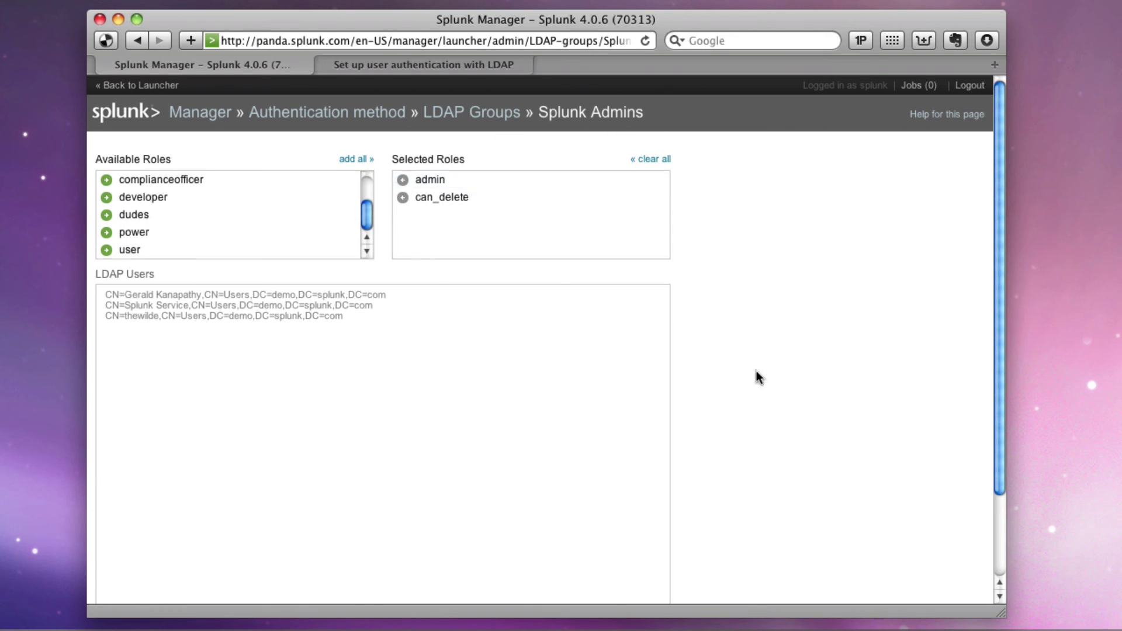
{"action": "scroll", "coordinate": [758, 376], "scroll_direction": "down", "scroll_amount": 3}
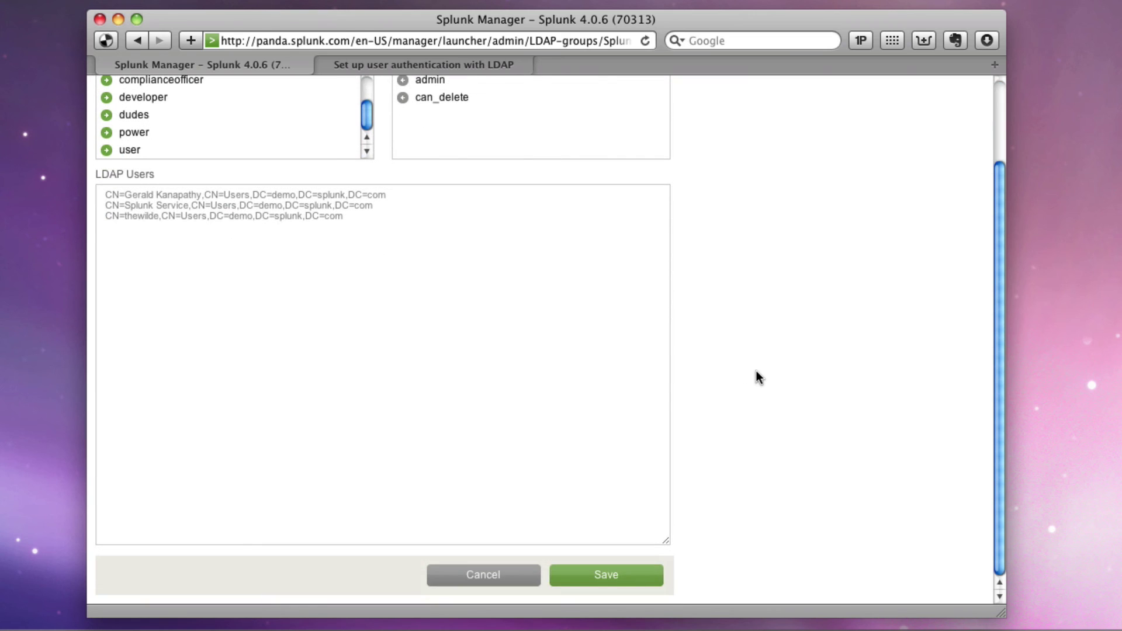
{"action": "left_click", "coordinate": [628, 580]}
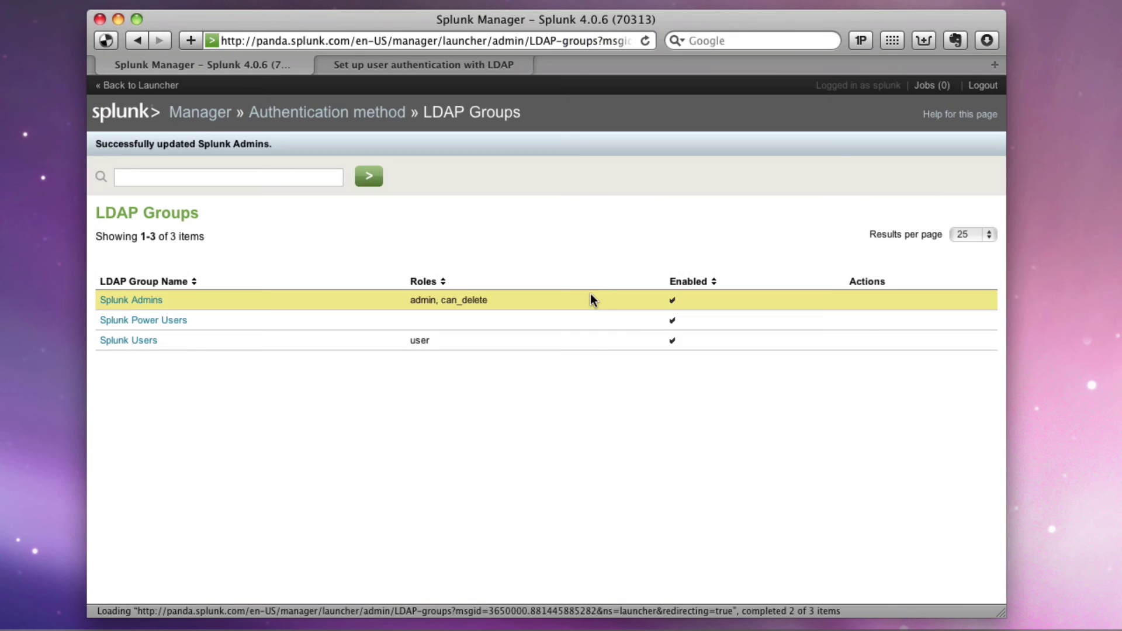
Map the Splunk Power Users LDAP group to the power role and save
{"action": "left_click", "coordinate": [168, 324]}
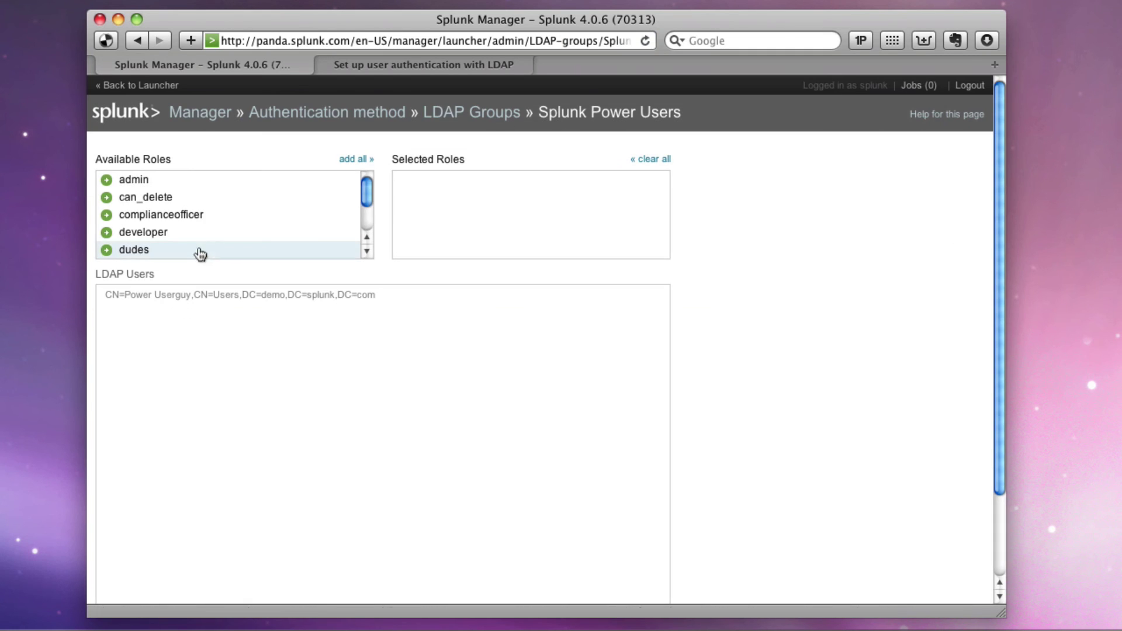
{"action": "scroll", "coordinate": [211, 234], "scroll_direction": "down", "scroll_amount": 2}
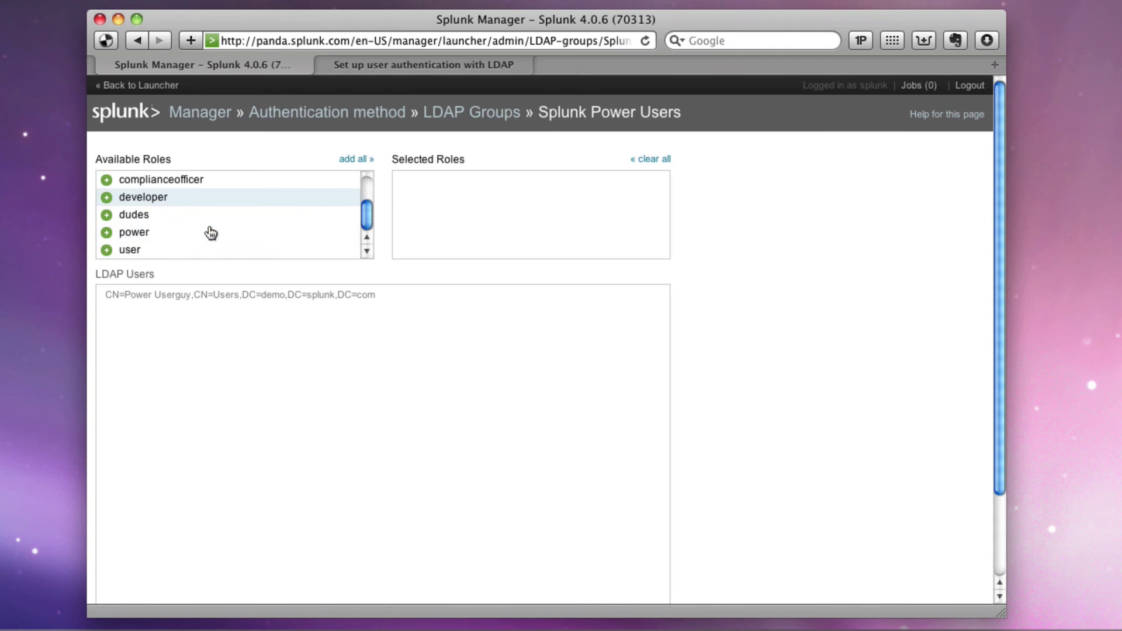
{"action": "left_click", "coordinate": [122, 232]}
{"action": "scroll", "coordinate": [666, 228], "scroll_direction": "down", "scroll_amount": 3}
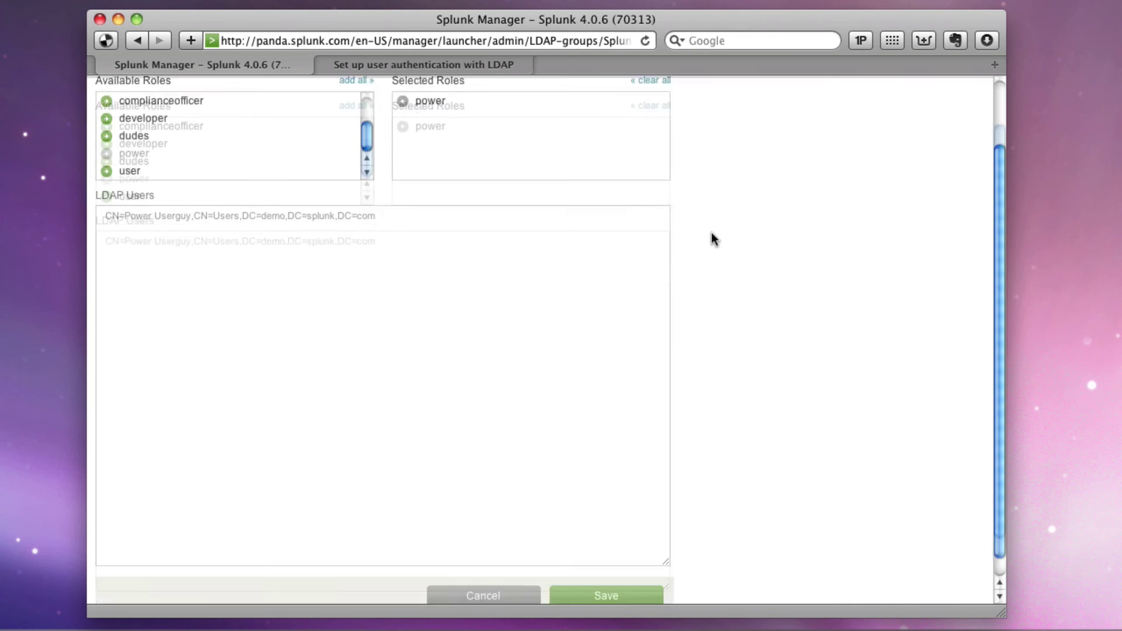
{"action": "left_click", "coordinate": [640, 579]}
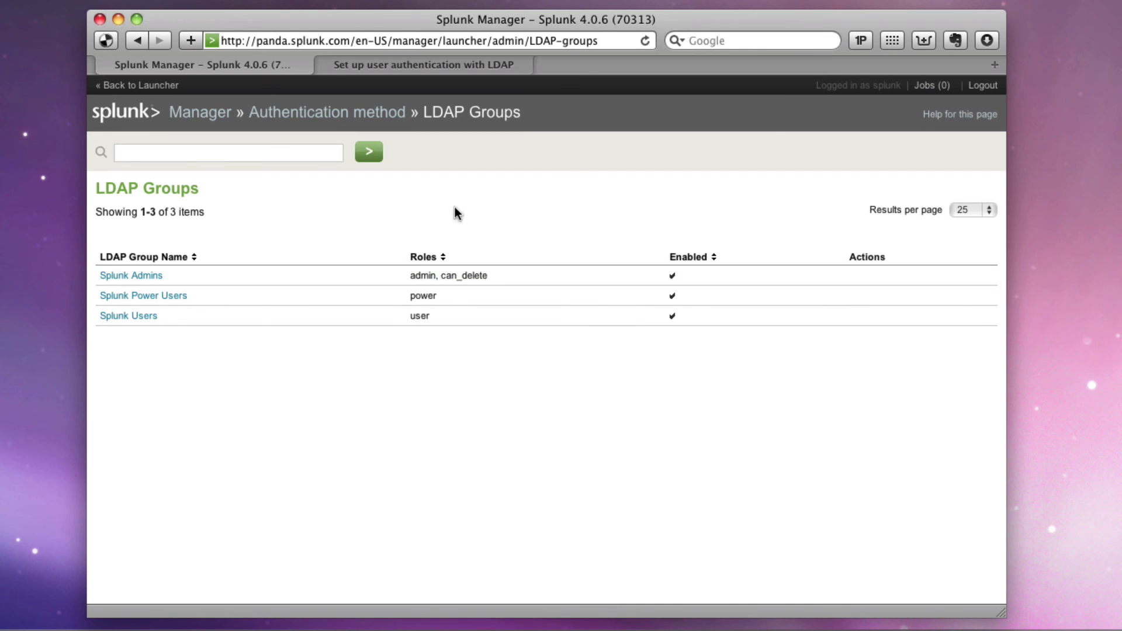
Log out and sign in to Splunk Web as the LDAP admin user with its password
{"action": "left_click", "coordinate": [982, 86]}
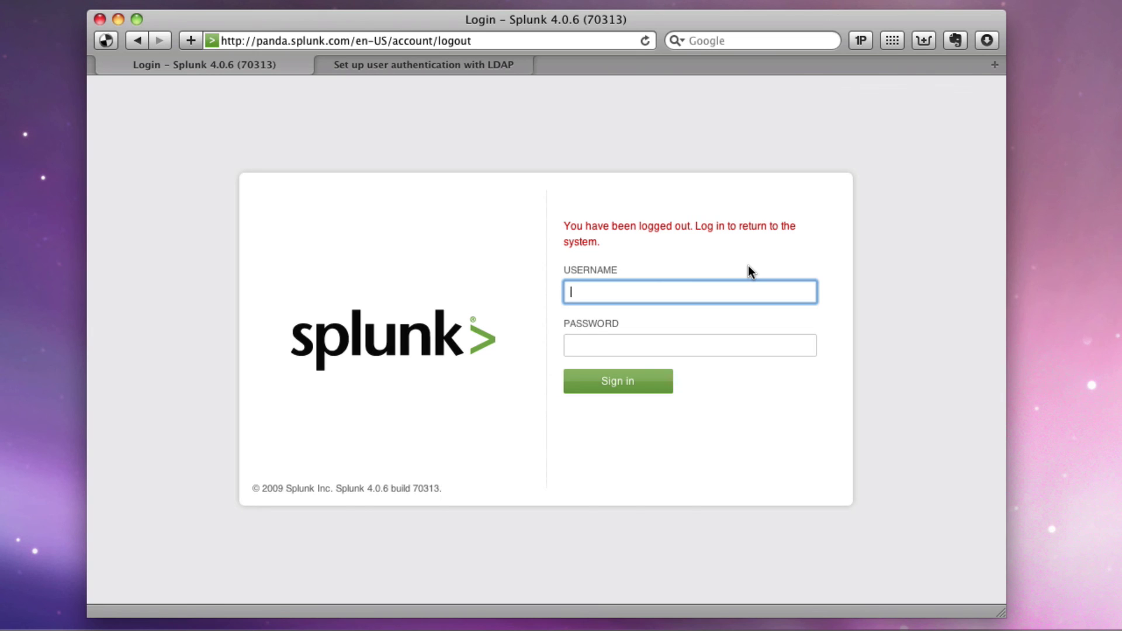
{"action": "type", "text": "the"}
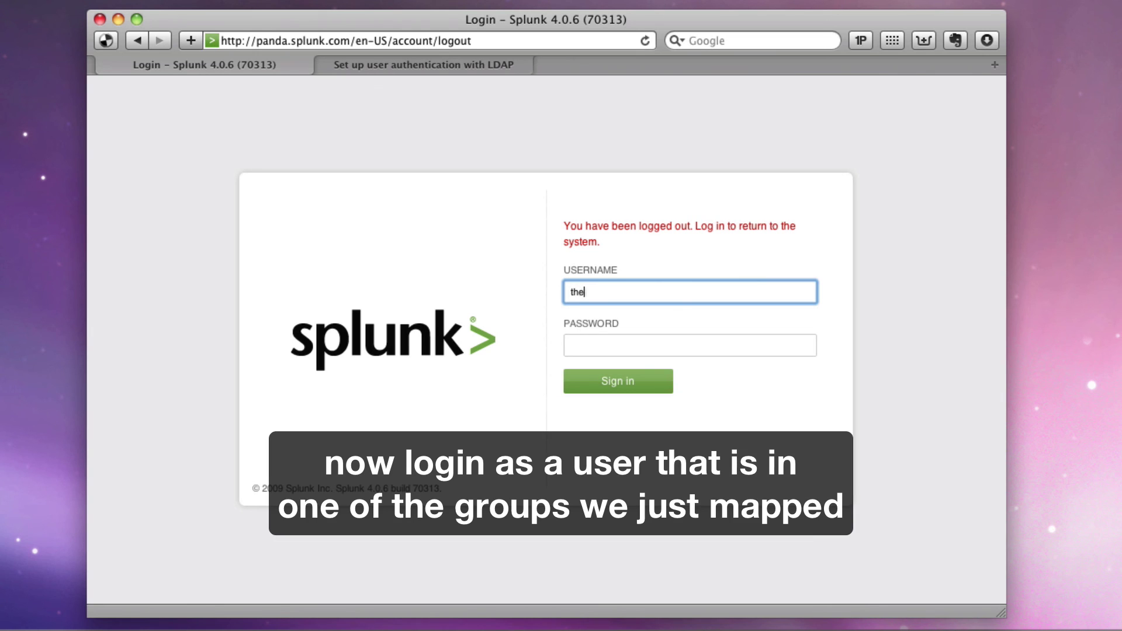
{"action": "type", "text": "wilde"}
{"action": "key", "text": "Tab"}
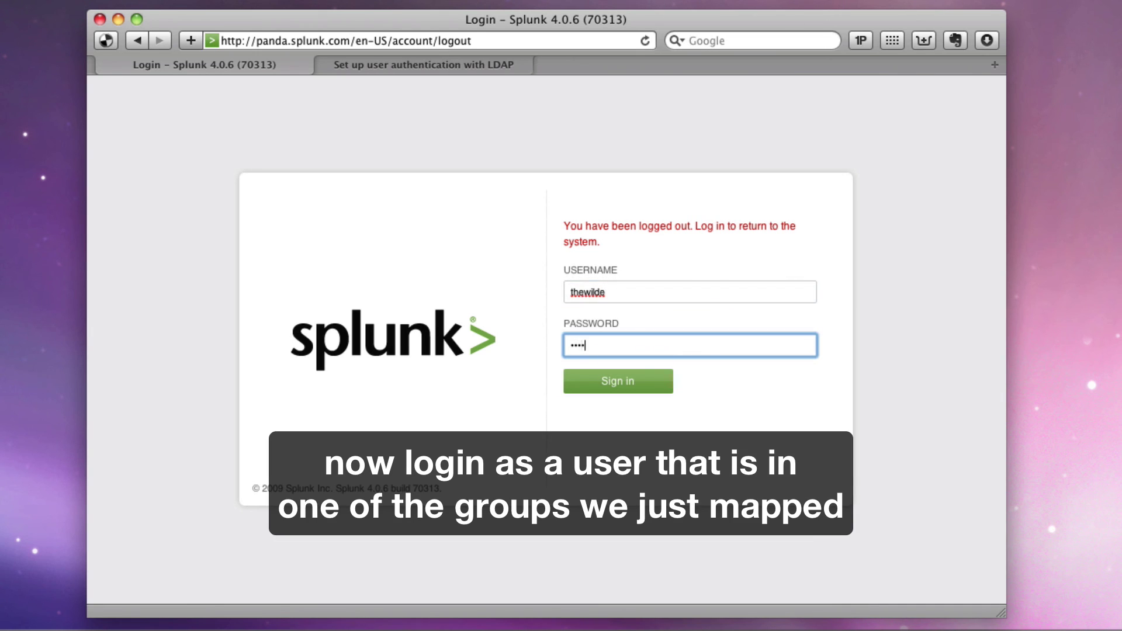
{"action": "type", "text": "1"}
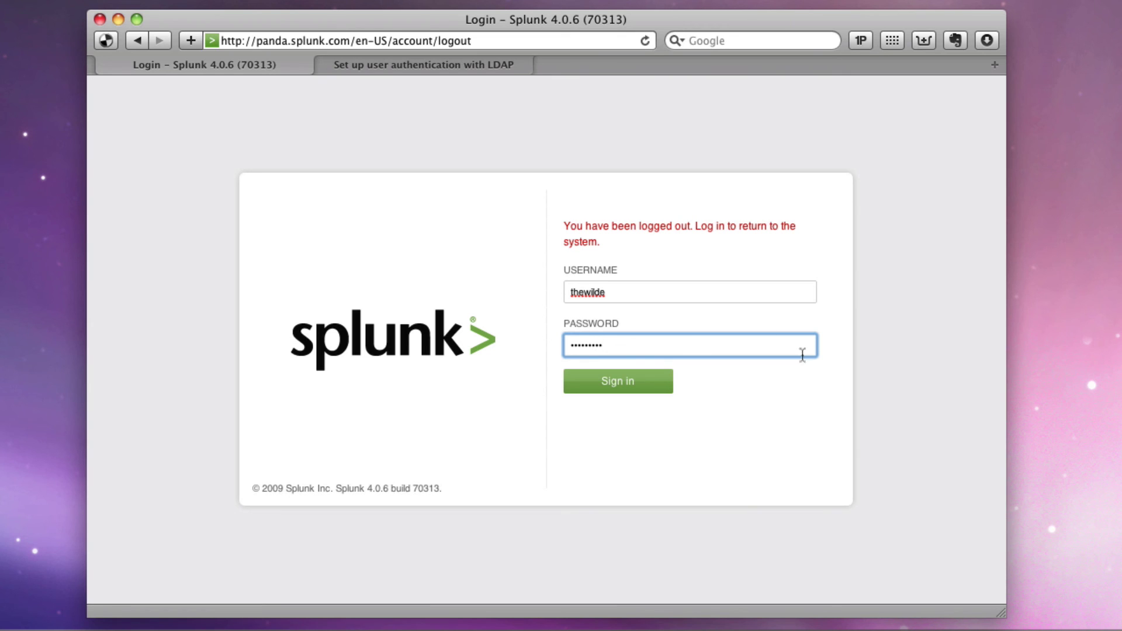
{"action": "left_click", "coordinate": [617, 383]}
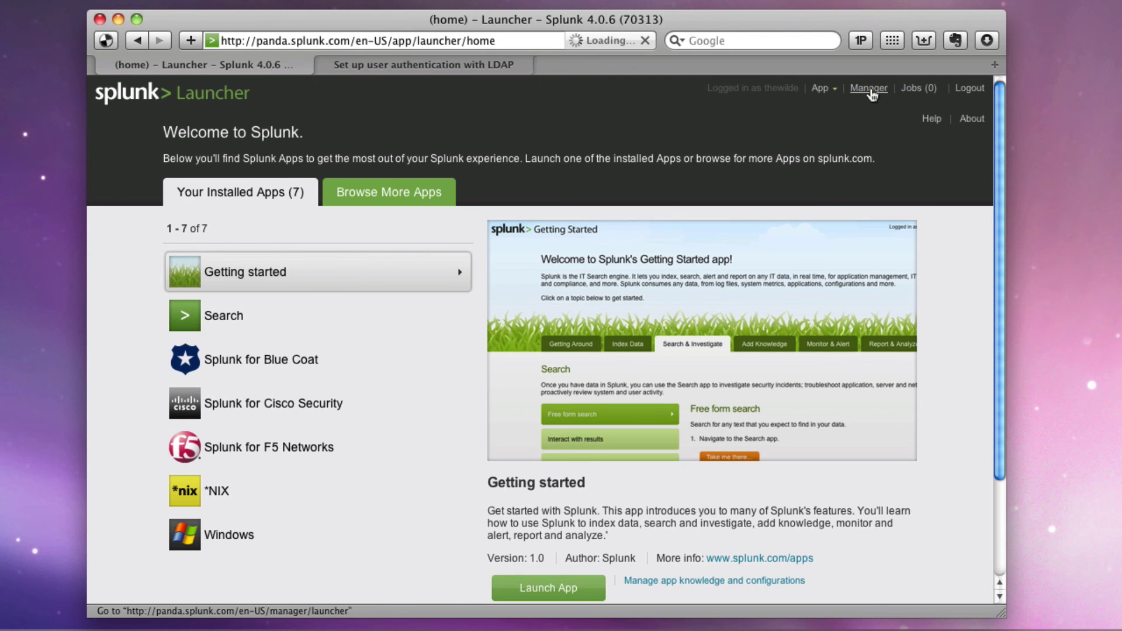
Open Splunk Manager and scroll through its full set of configuration options
{"action": "left_click", "coordinate": [869, 89]}
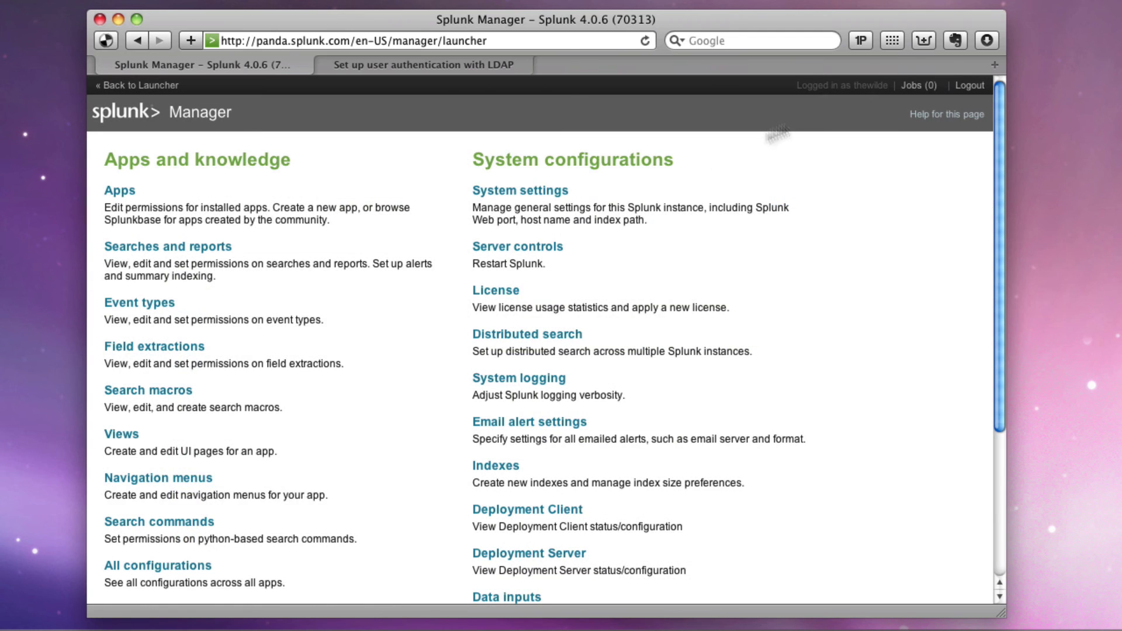
{"action": "scroll", "coordinate": [616, 207], "scroll_direction": "down", "scroll_amount": 3}
{"action": "scroll", "coordinate": [614, 214], "scroll_direction": "down", "scroll_amount": 5}
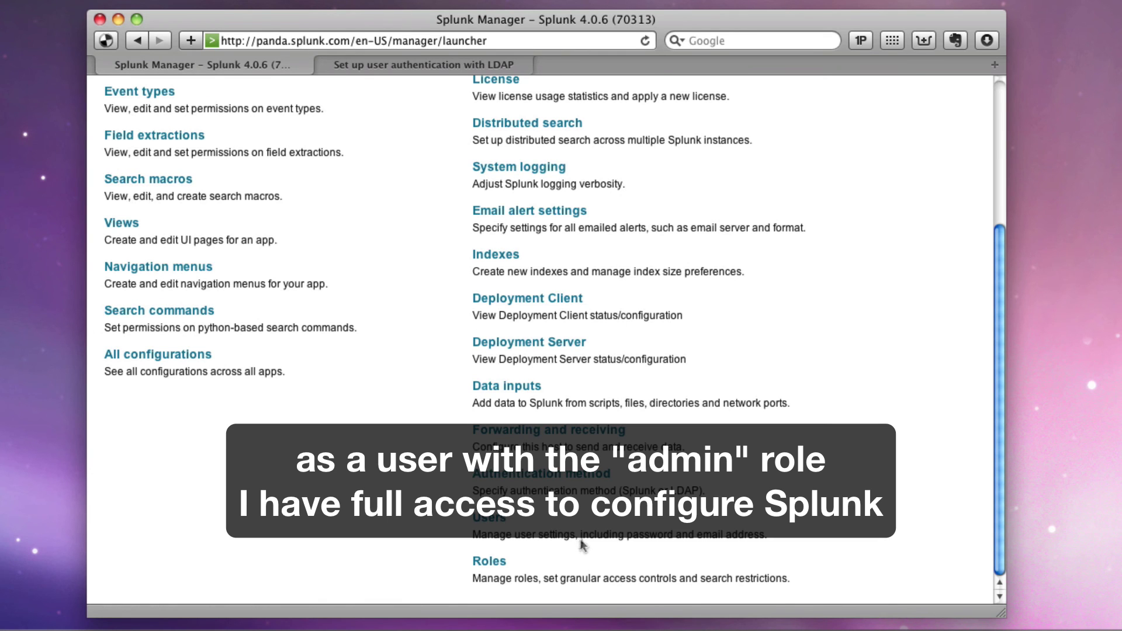
{"action": "scroll", "coordinate": [582, 543], "scroll_direction": "up", "scroll_amount": 5}
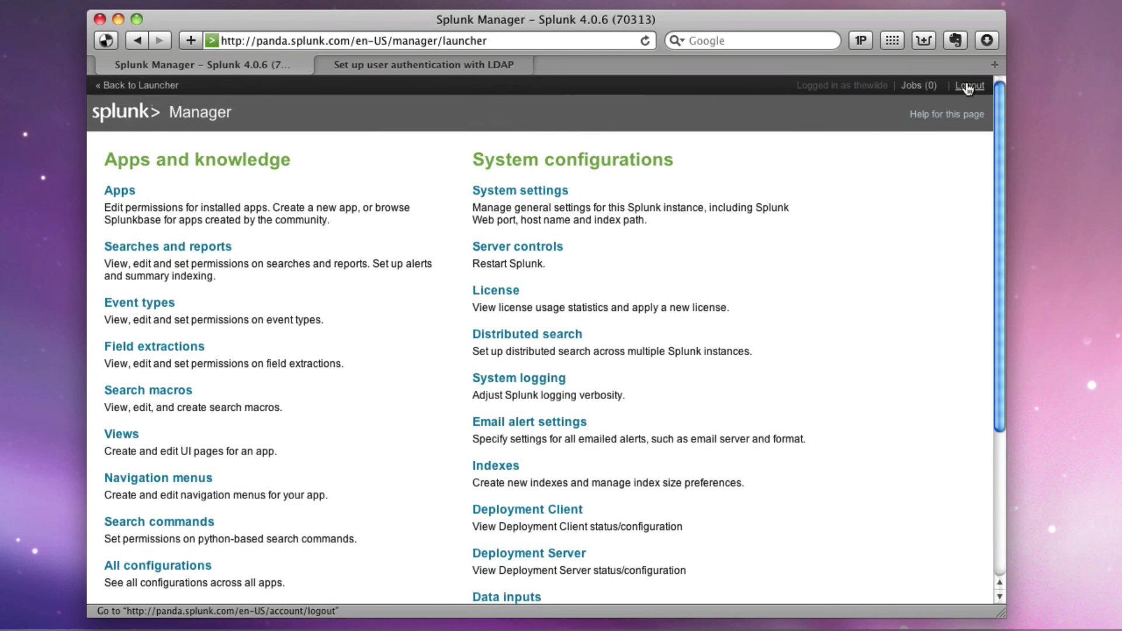
Sign in as the second LDAP user, confirm Manager shows only Users settings, and return to Launcher
{"action": "left_click", "coordinate": [969, 88]}
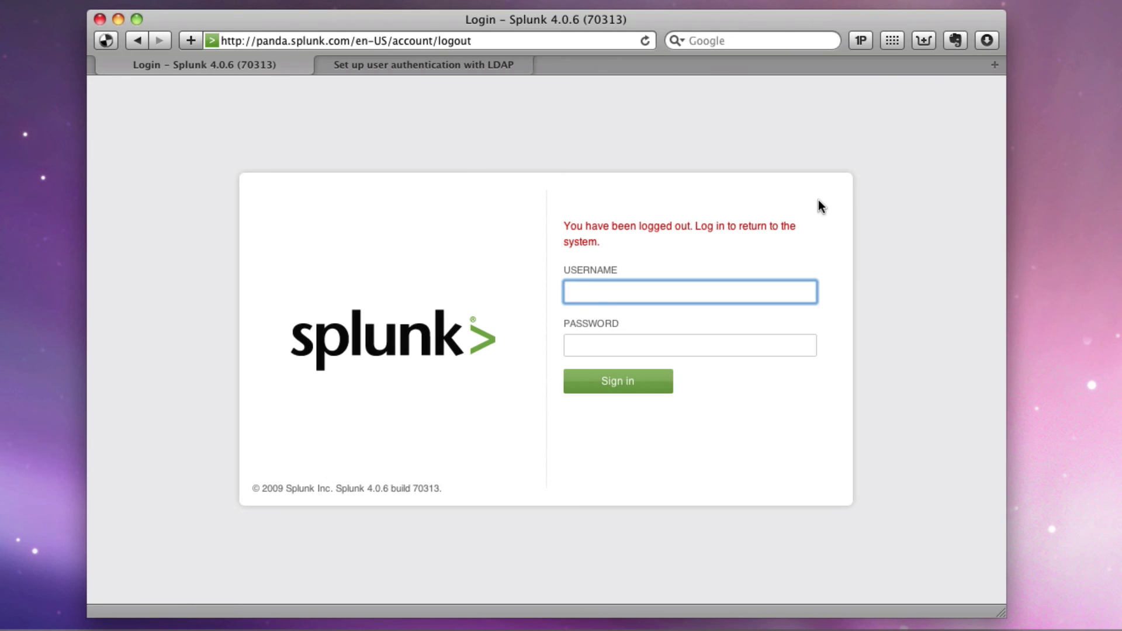
{"action": "type", "text": "lachlan"}
{"action": "key", "text": "Tab"}
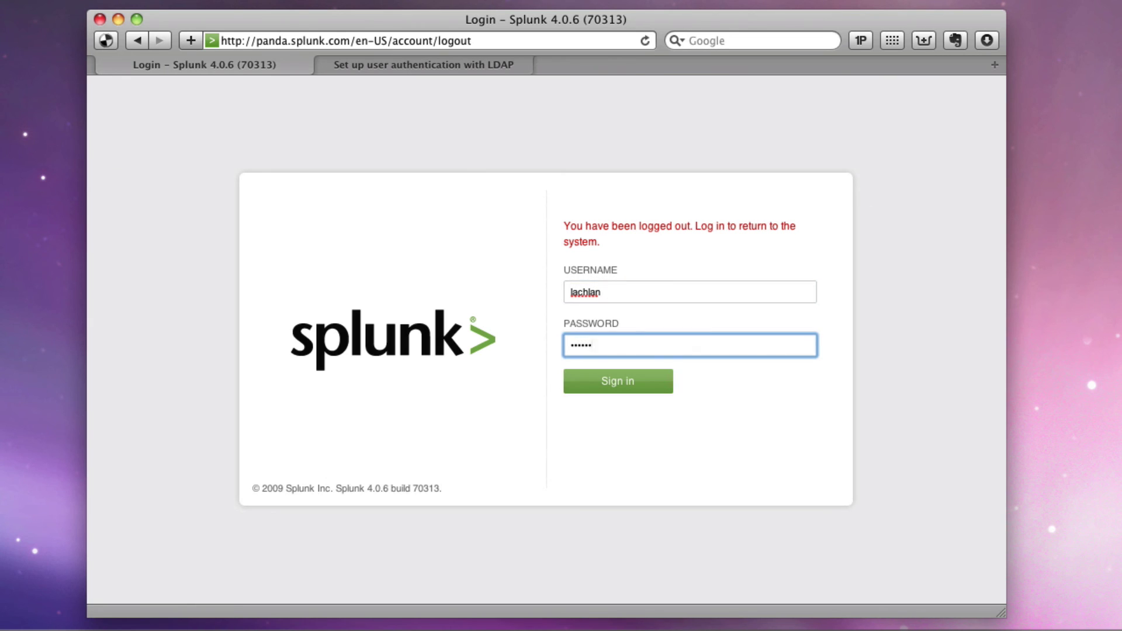
{"action": "key", "text": "Return"}
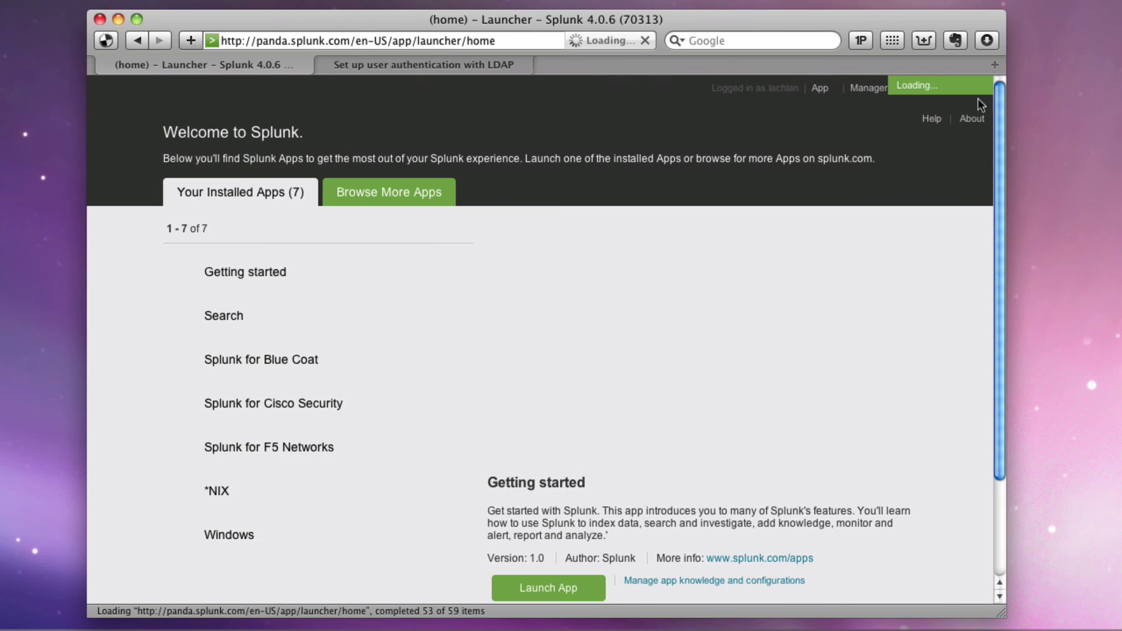
{"action": "left_click", "coordinate": [868, 88]}
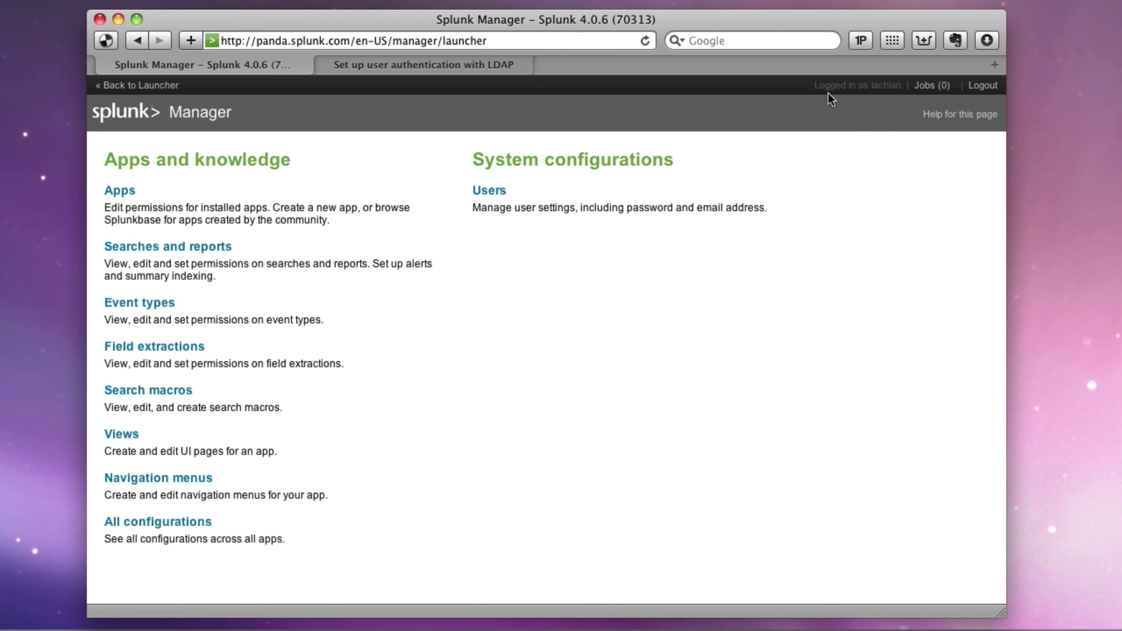
{"action": "left_click", "coordinate": [153, 86]}
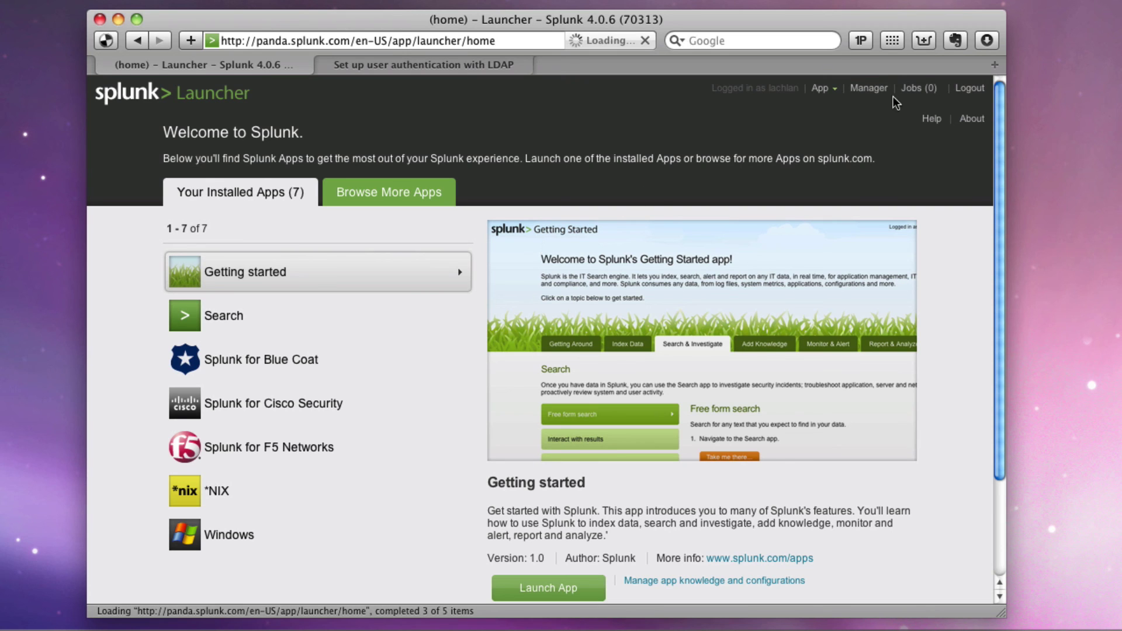
Show the 'Set up user authentication with LDAP' article, then return to the Active Directory remote desktop
{"action": "left_click", "coordinate": [441, 64]}
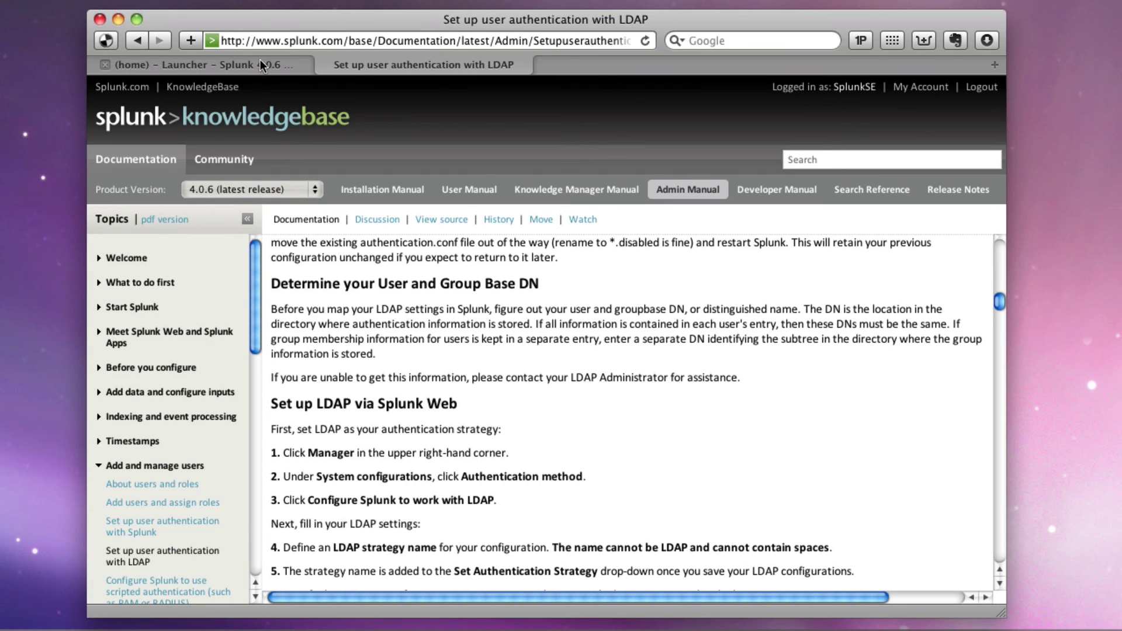
{"action": "key", "text": "super+Tab"}
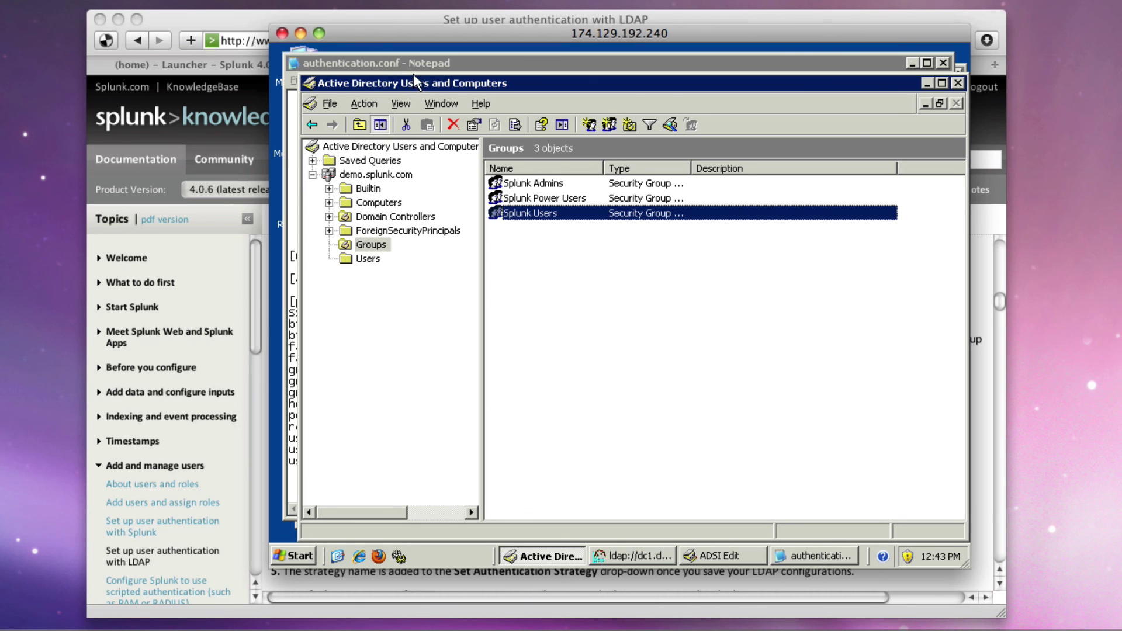
Nudge the Active Directory window and select the Splunk Power Users and Splunk Admins groups
{"action": "left_click_drag", "start_coordinate": [418, 83], "coordinate": [414, 71]}
{"action": "left_click", "coordinate": [540, 185]}
{"action": "left_click", "coordinate": [539, 172]}
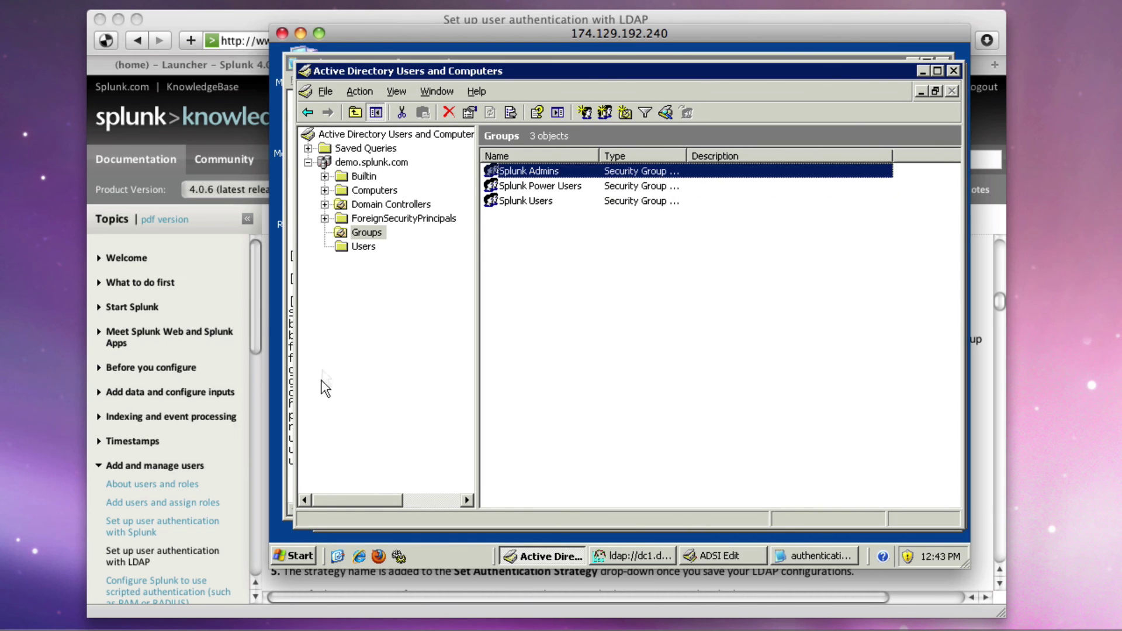
Launch ADSI Edit via Run (adsiedit.msc) and open Properties for CN=Splunk Admins in OU=Groups
{"action": "left_click", "coordinate": [297, 558]}
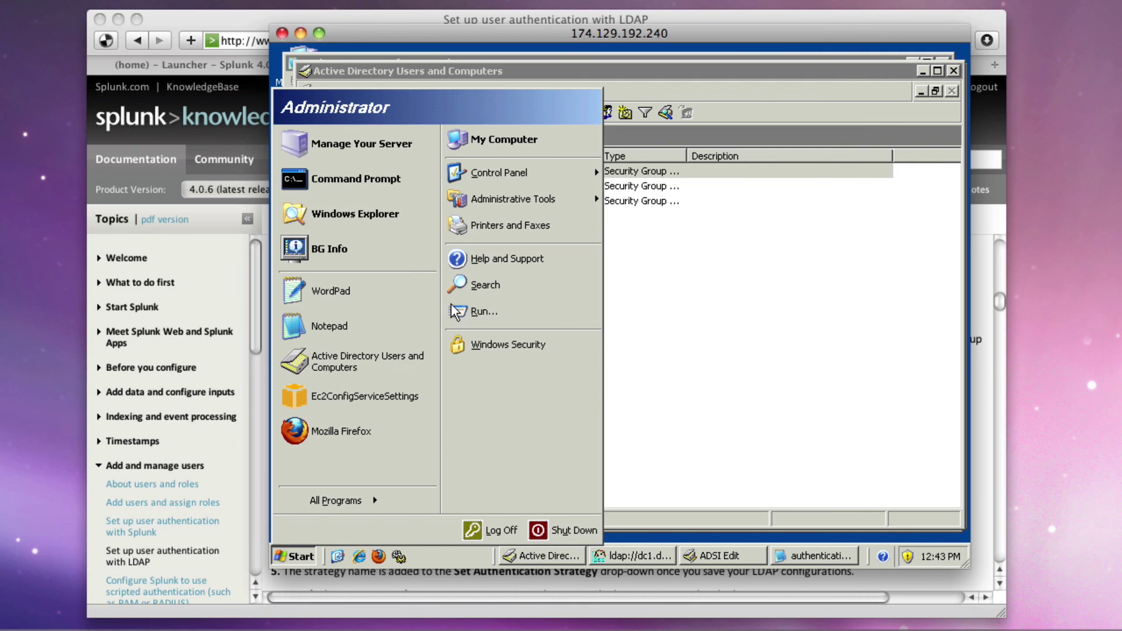
{"action": "left_click", "coordinate": [483, 307]}
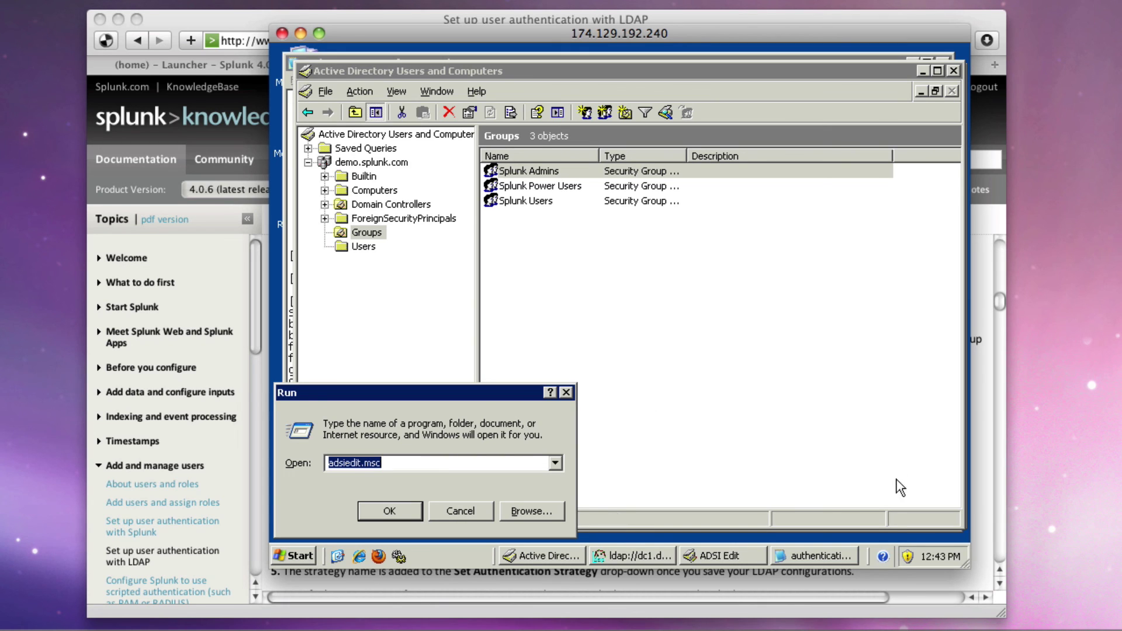
{"action": "left_click", "coordinate": [738, 558]}
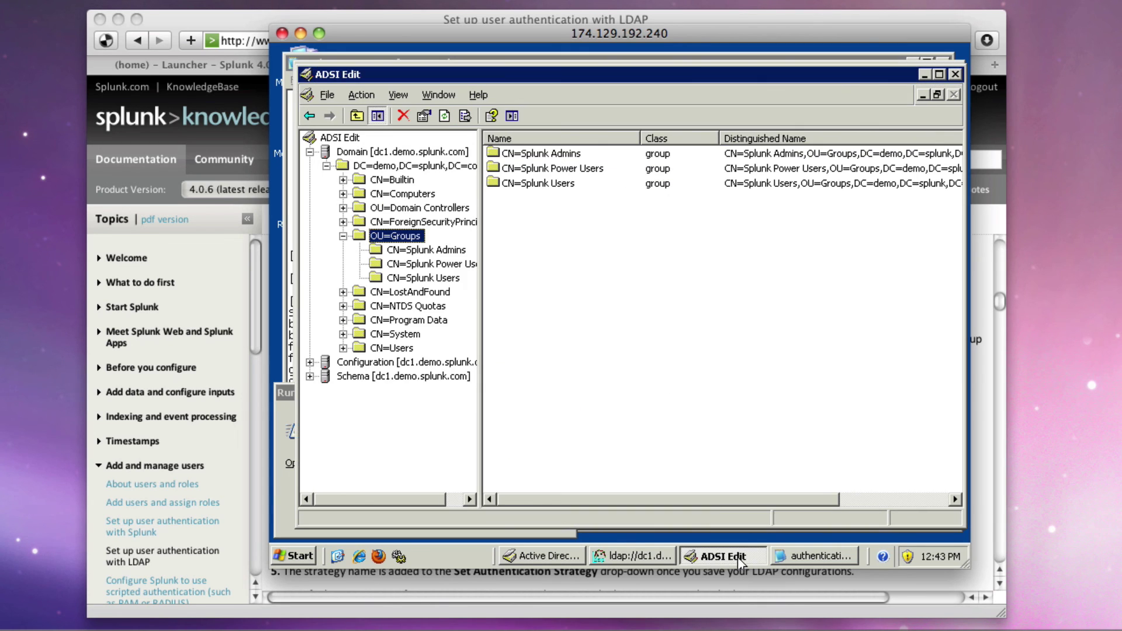
{"action": "right_click", "coordinate": [408, 250]}
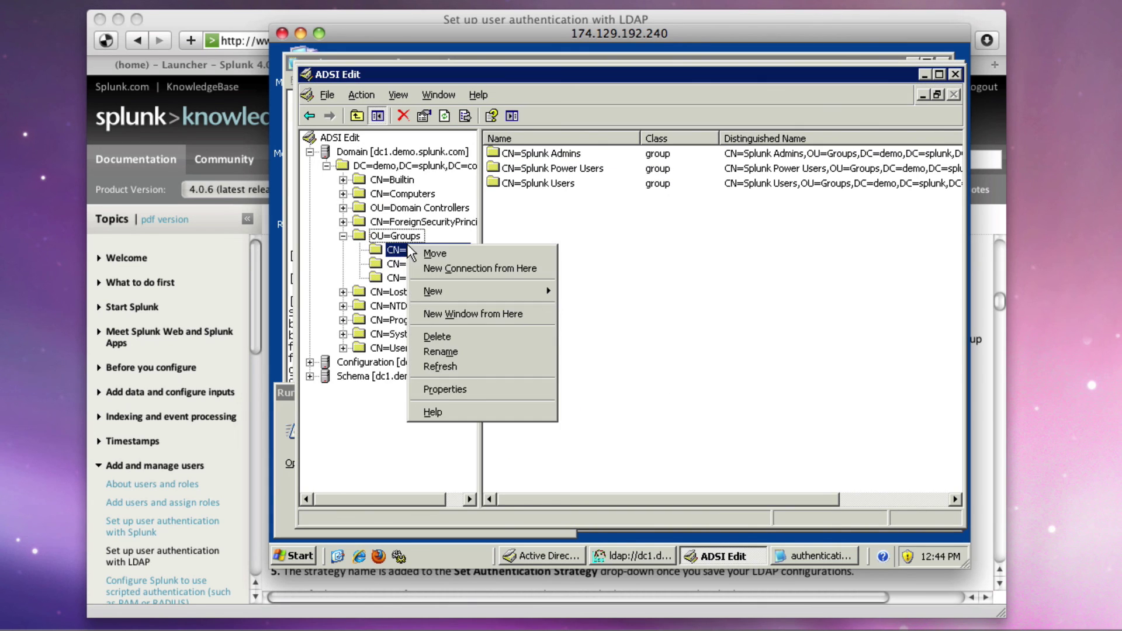
{"action": "left_click", "coordinate": [490, 395]}
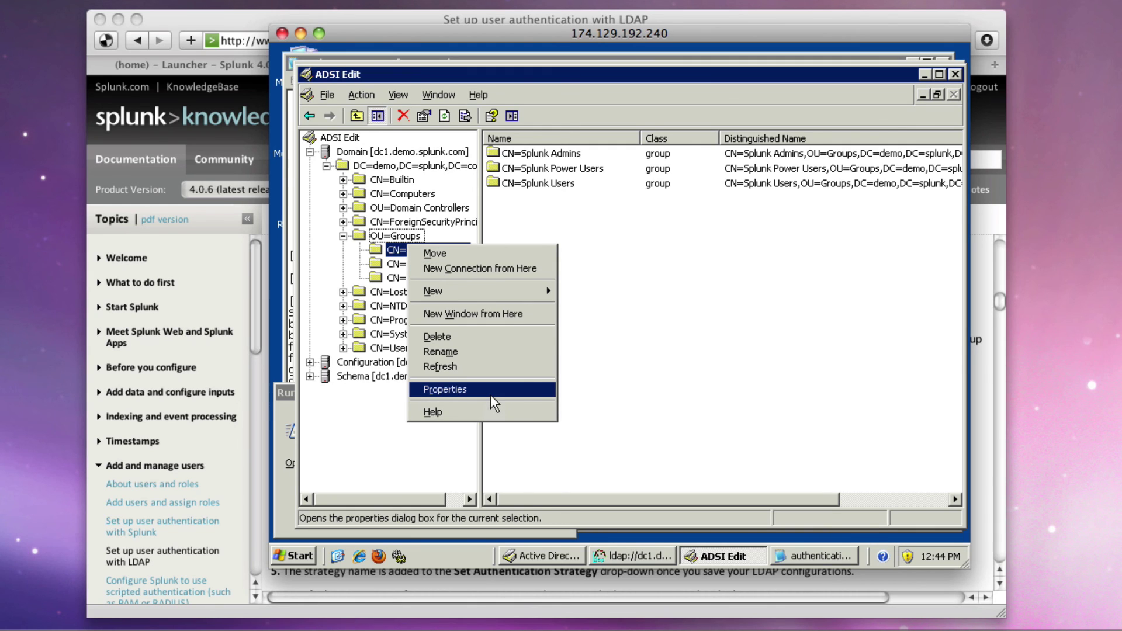